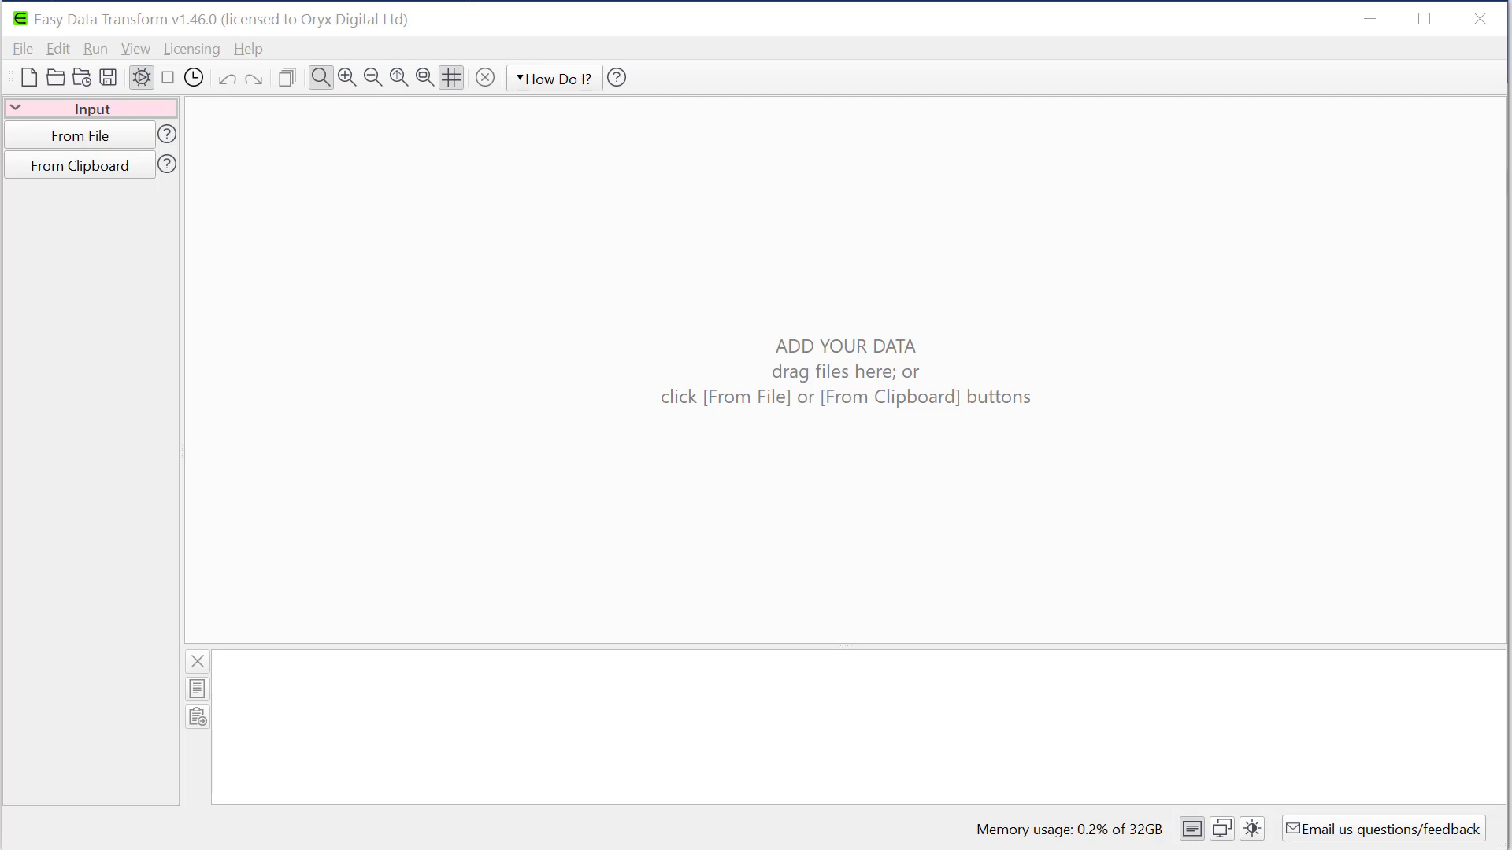
Step: Switch to the browser's popular names page and copy the complete three-column list of 300 male names
key("alt+Tab")
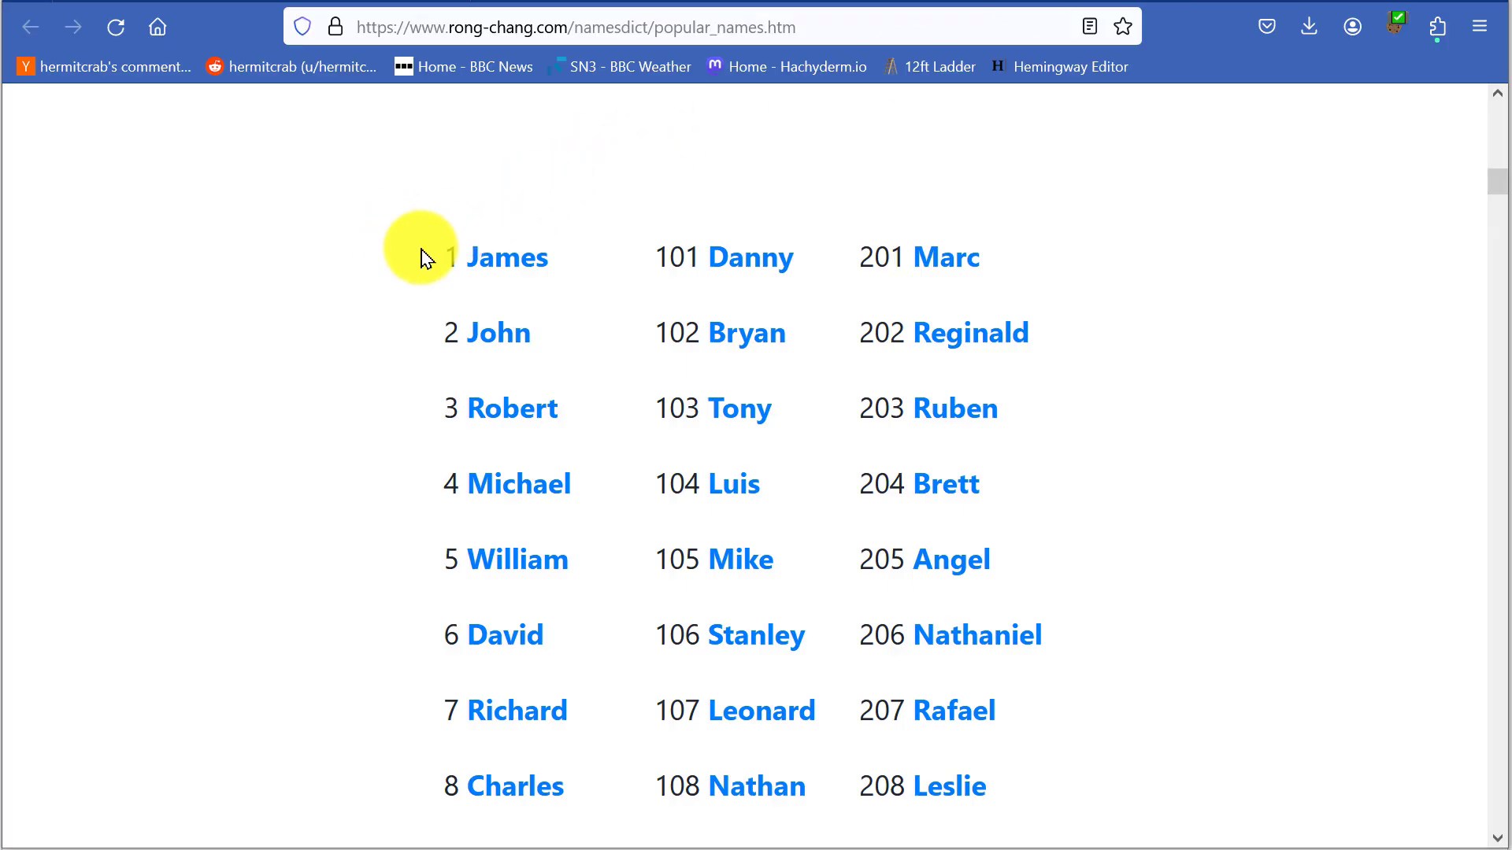
left_click_drag(426, 259, 1125, 291)
scroll(1116, 372, "down", 20)
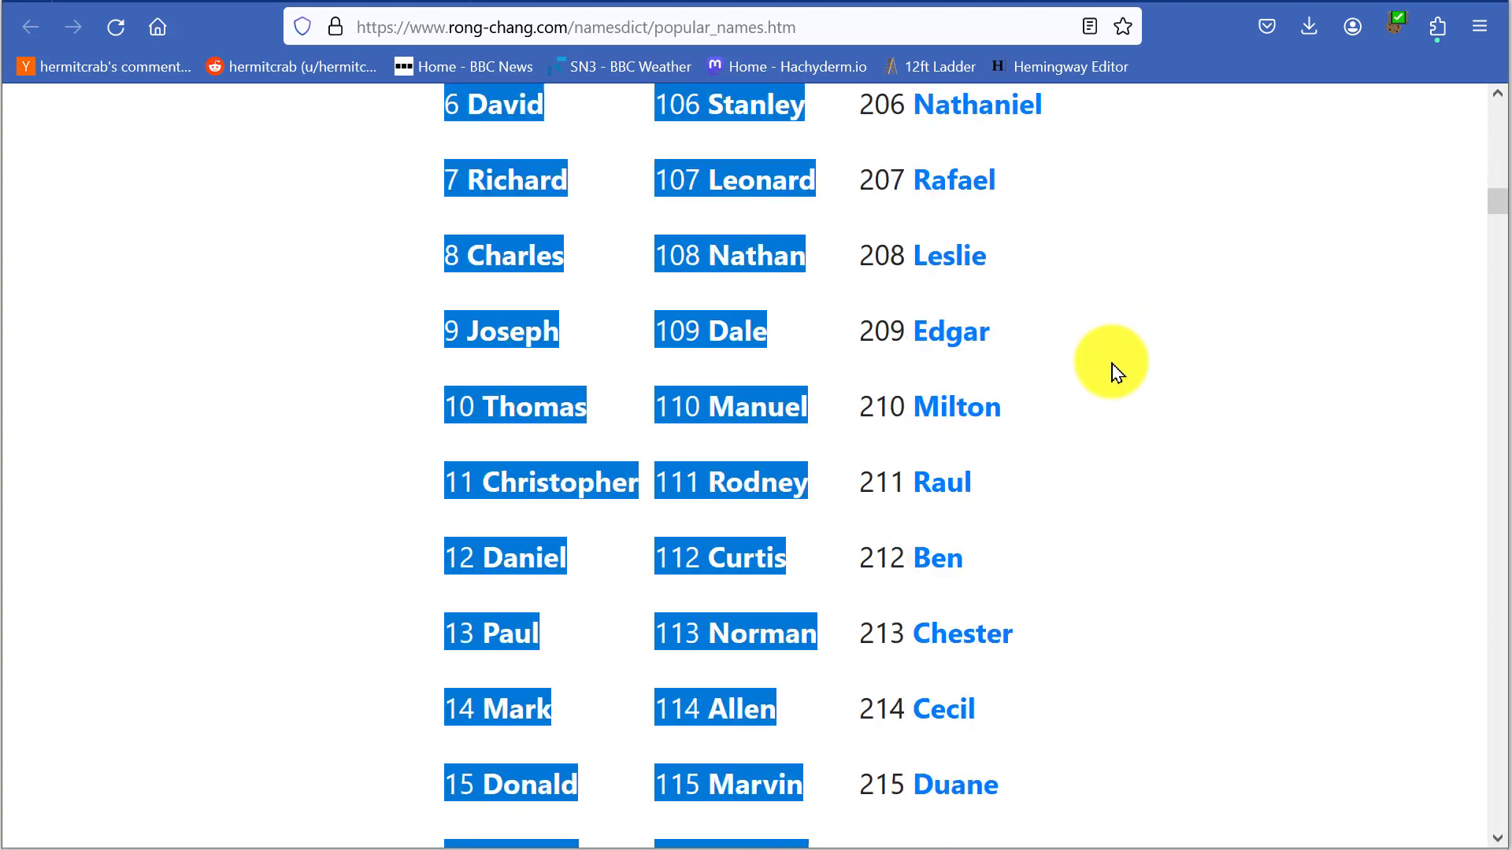
scroll(1117, 371, "down", 20)
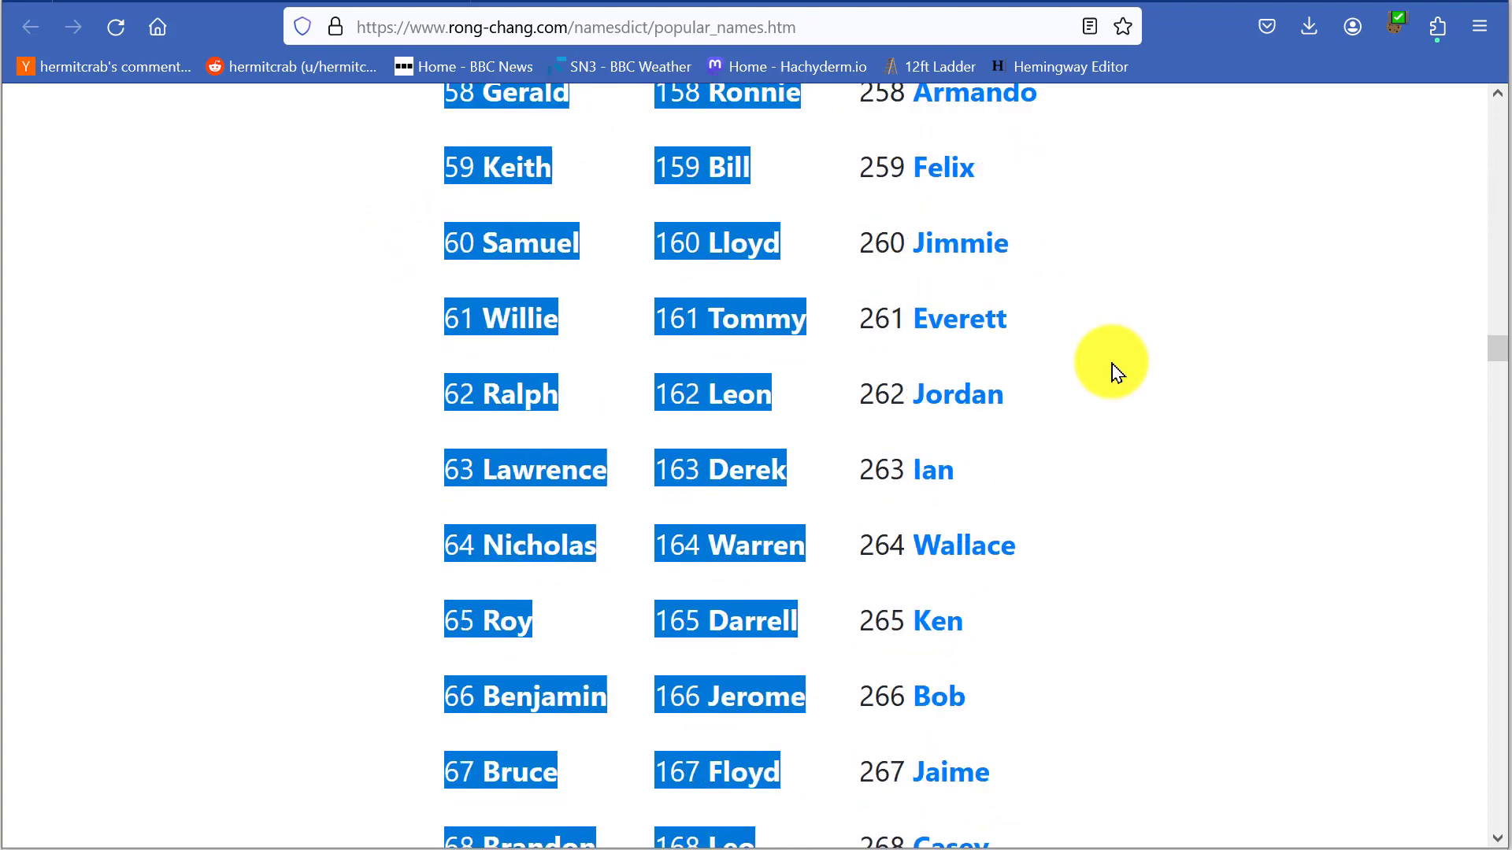
left_click(1051, 258, "shift")
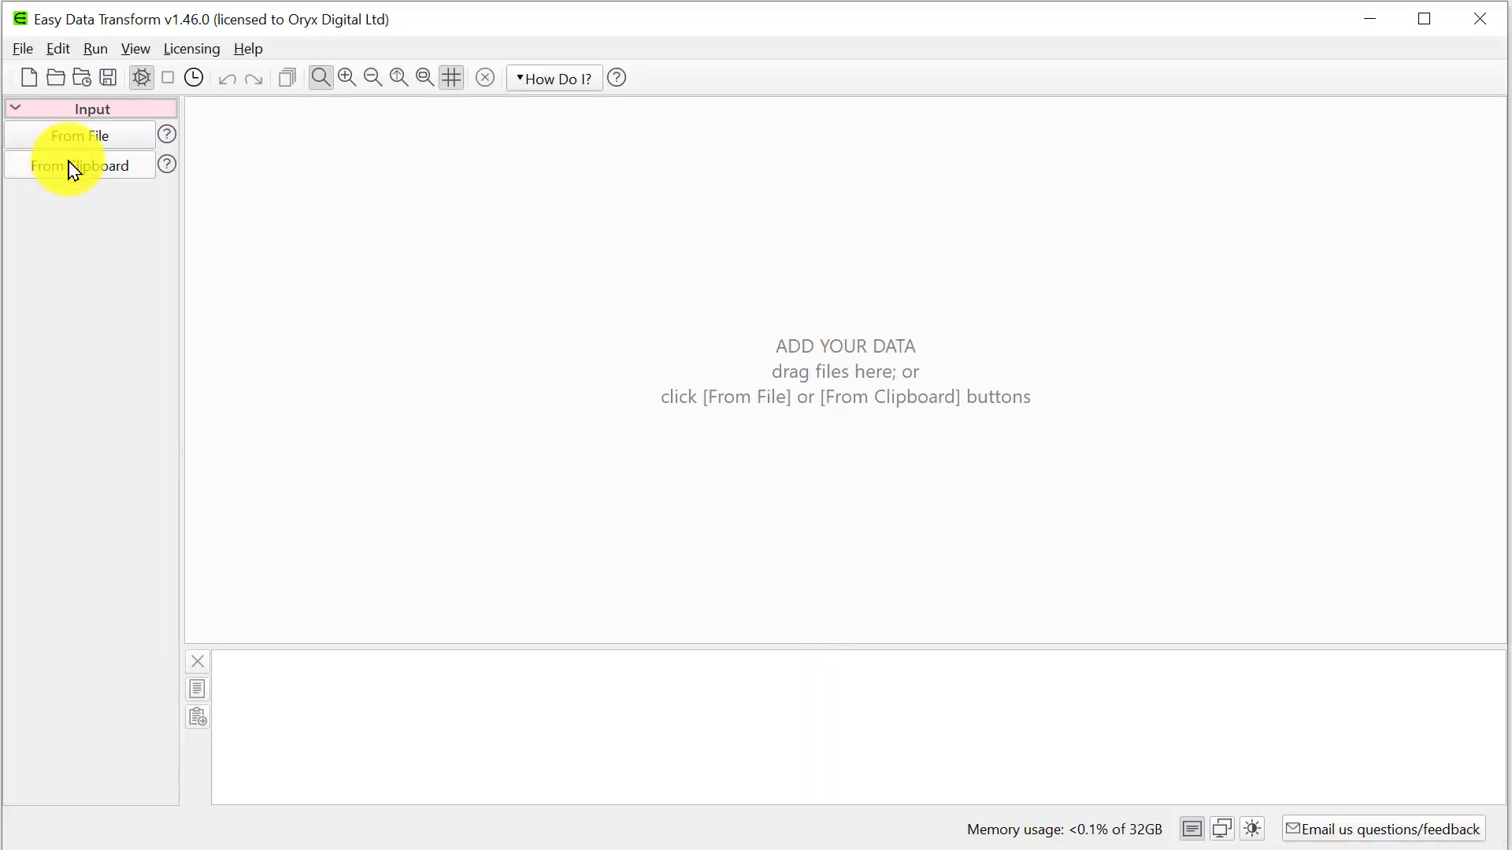
Step: Add the copied male names as a clipboard input without a header row
left_click(74, 167)
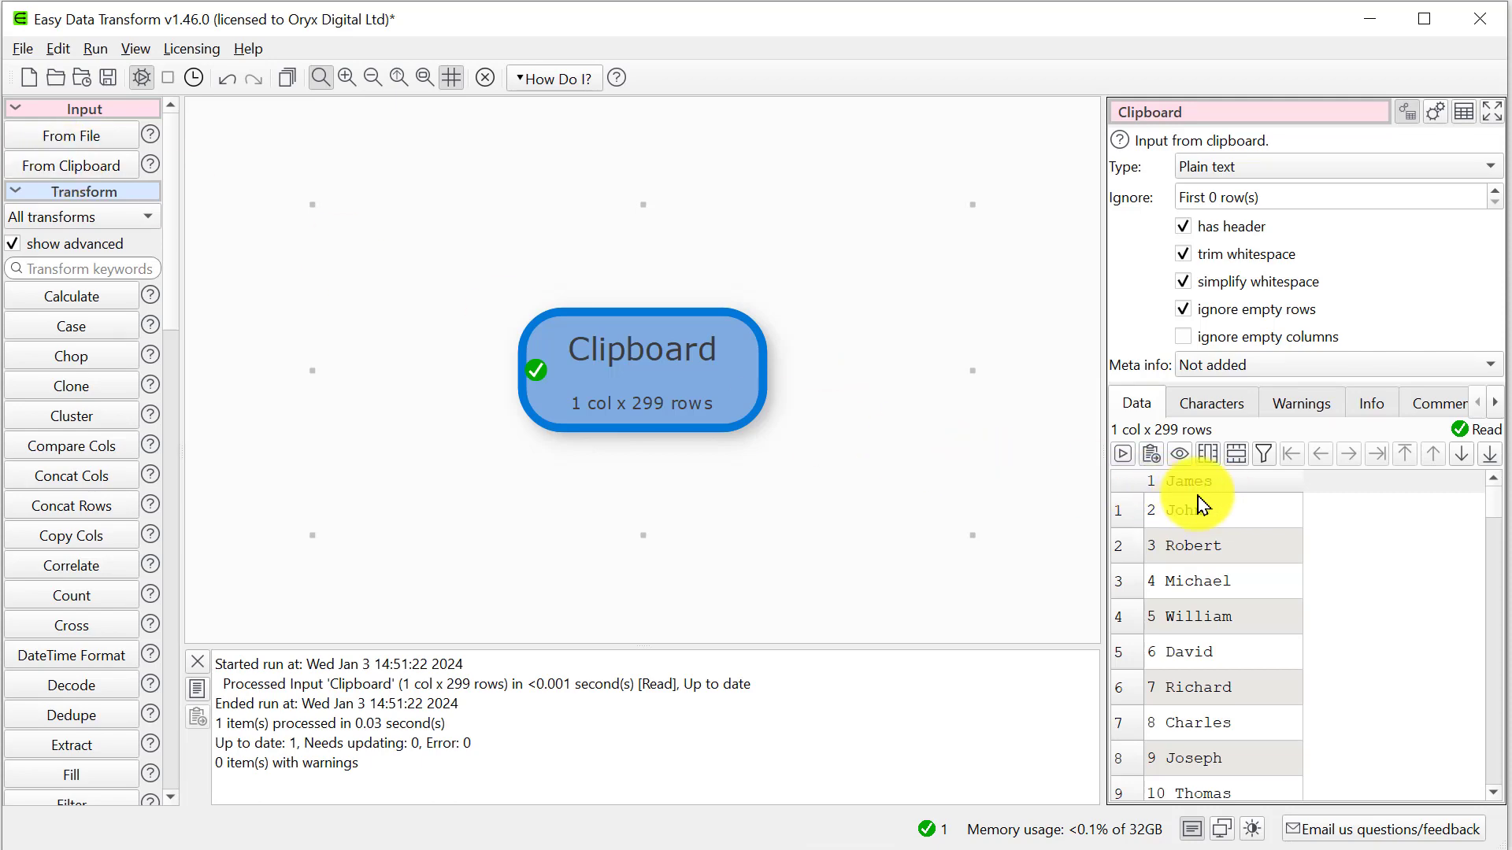
left_click(1184, 228)
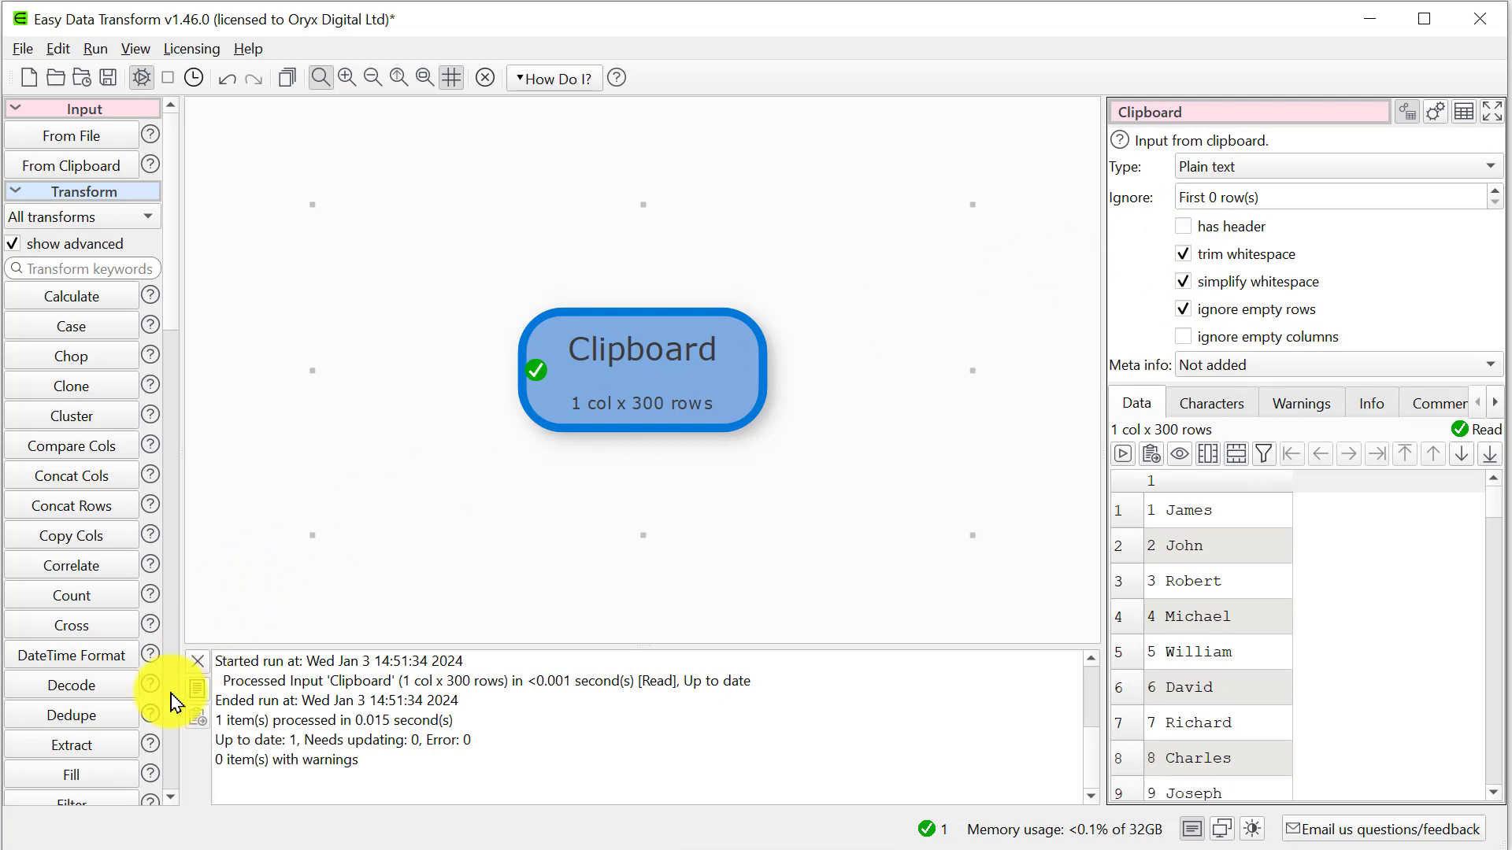
Step: Add a Split Col transform that splits column 1 into columns using a space as the text delimiter
scroll(162, 701, "down", 10)
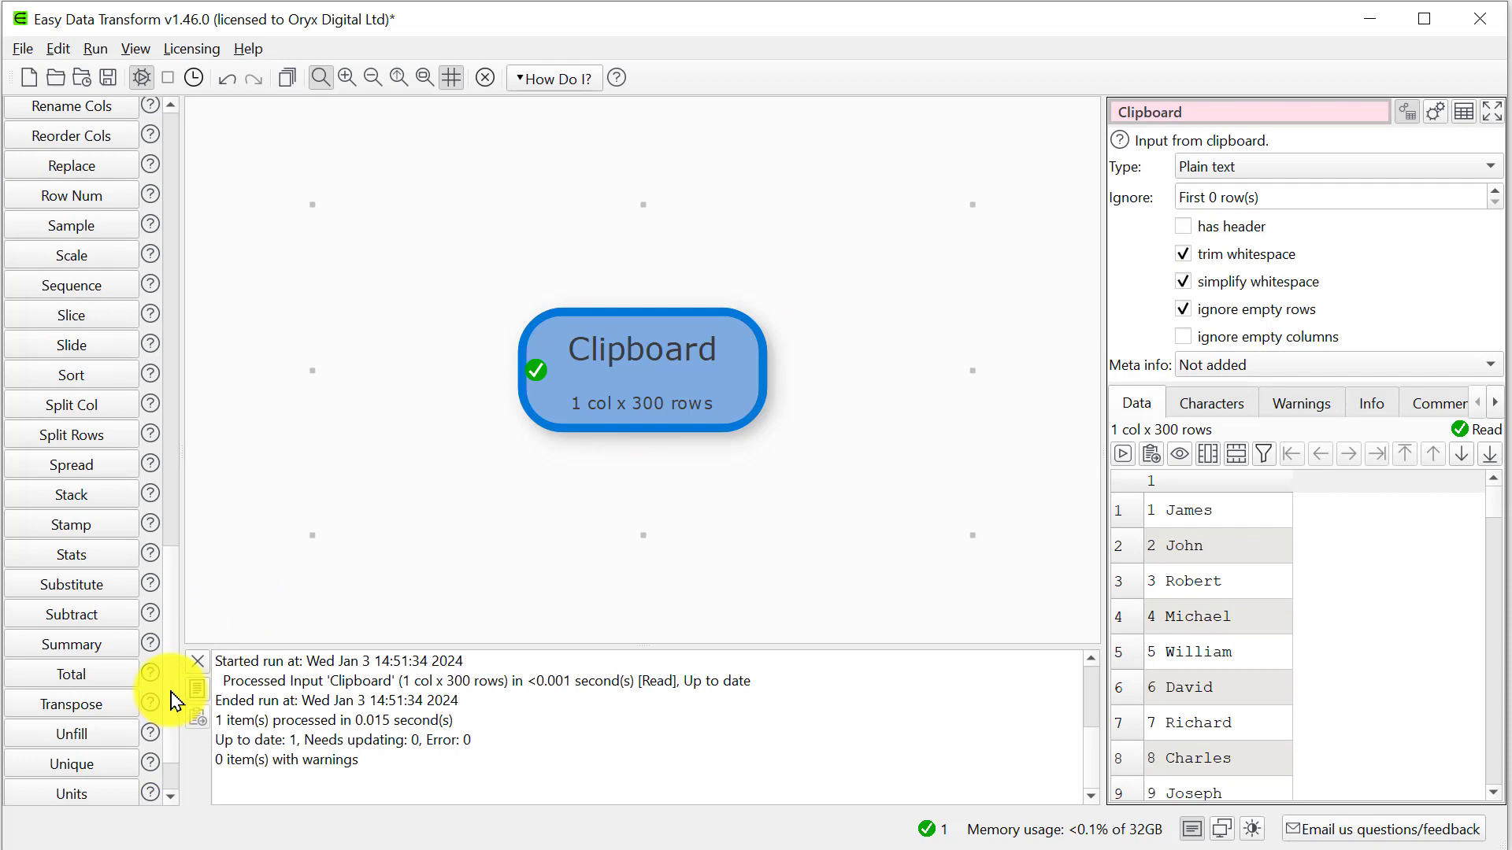
left_click(89, 407)
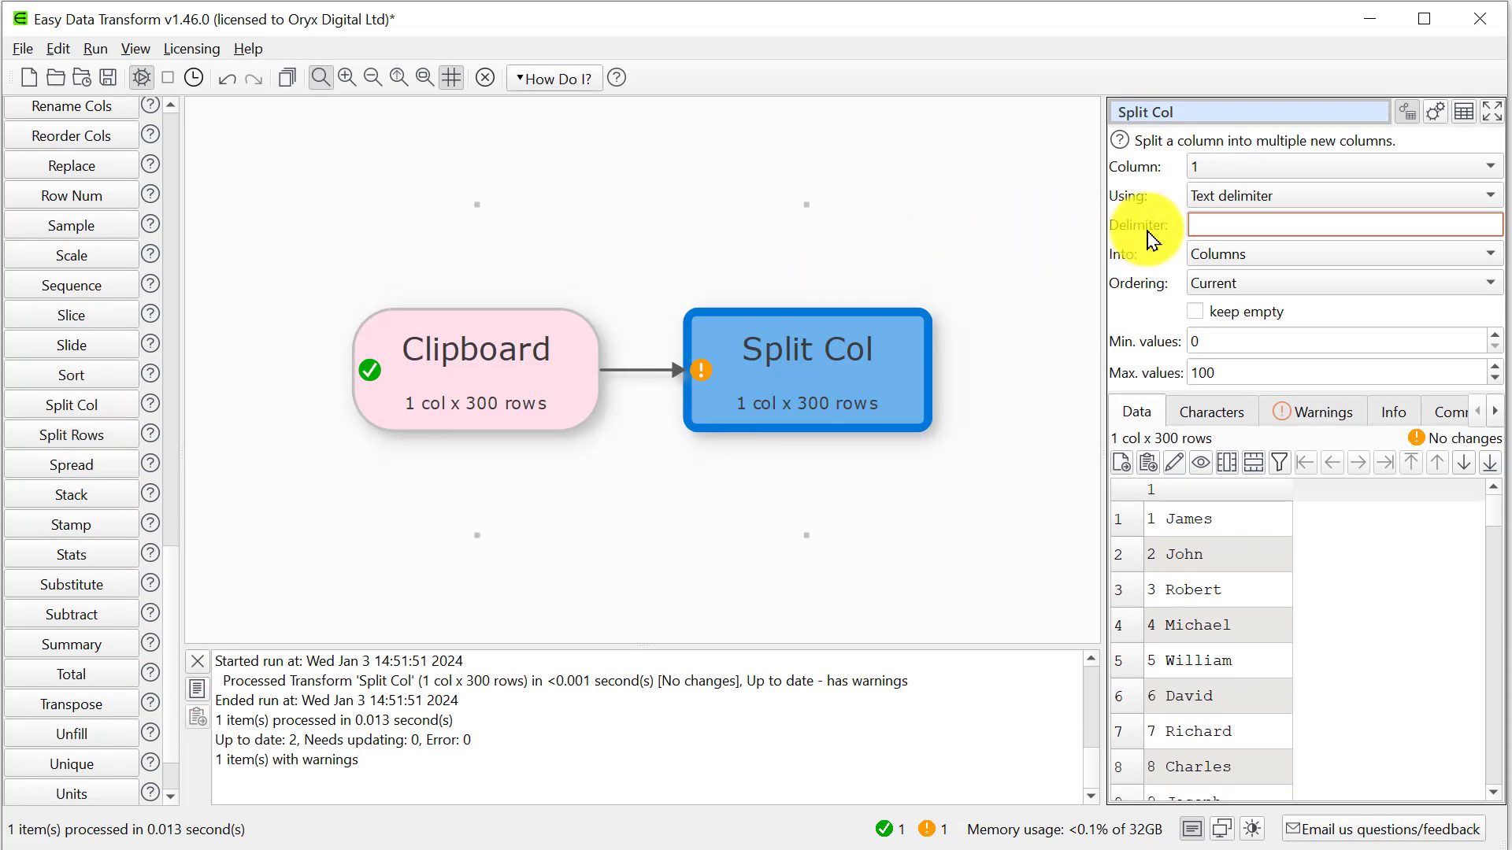
left_click(1215, 226)
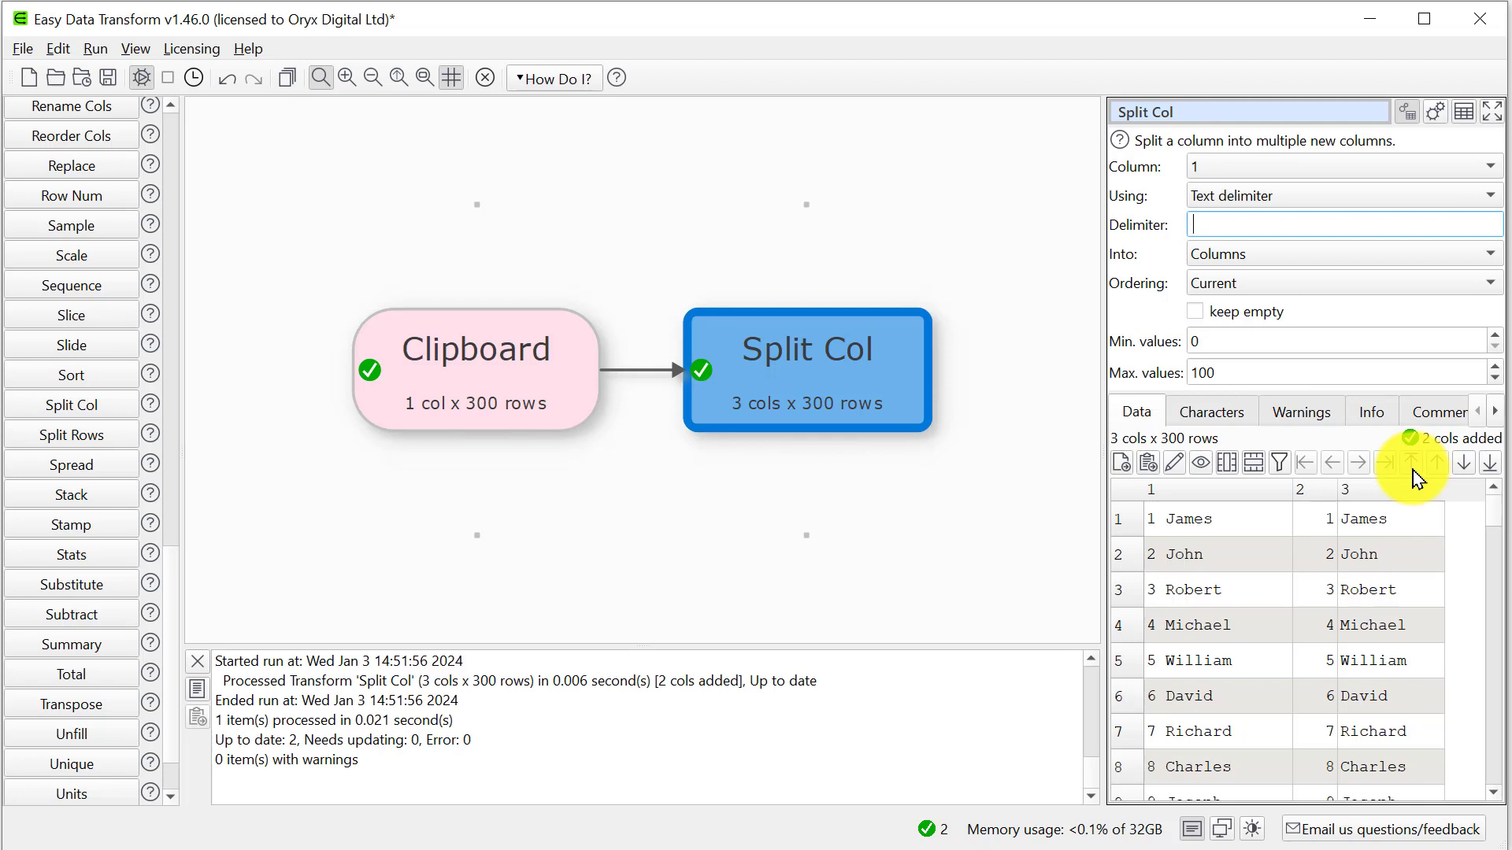
Step: Add a Remove Cols transform that removes columns 1 and 2 from the split male list, keeping column 3
scroll(170, 364, "up", 10)
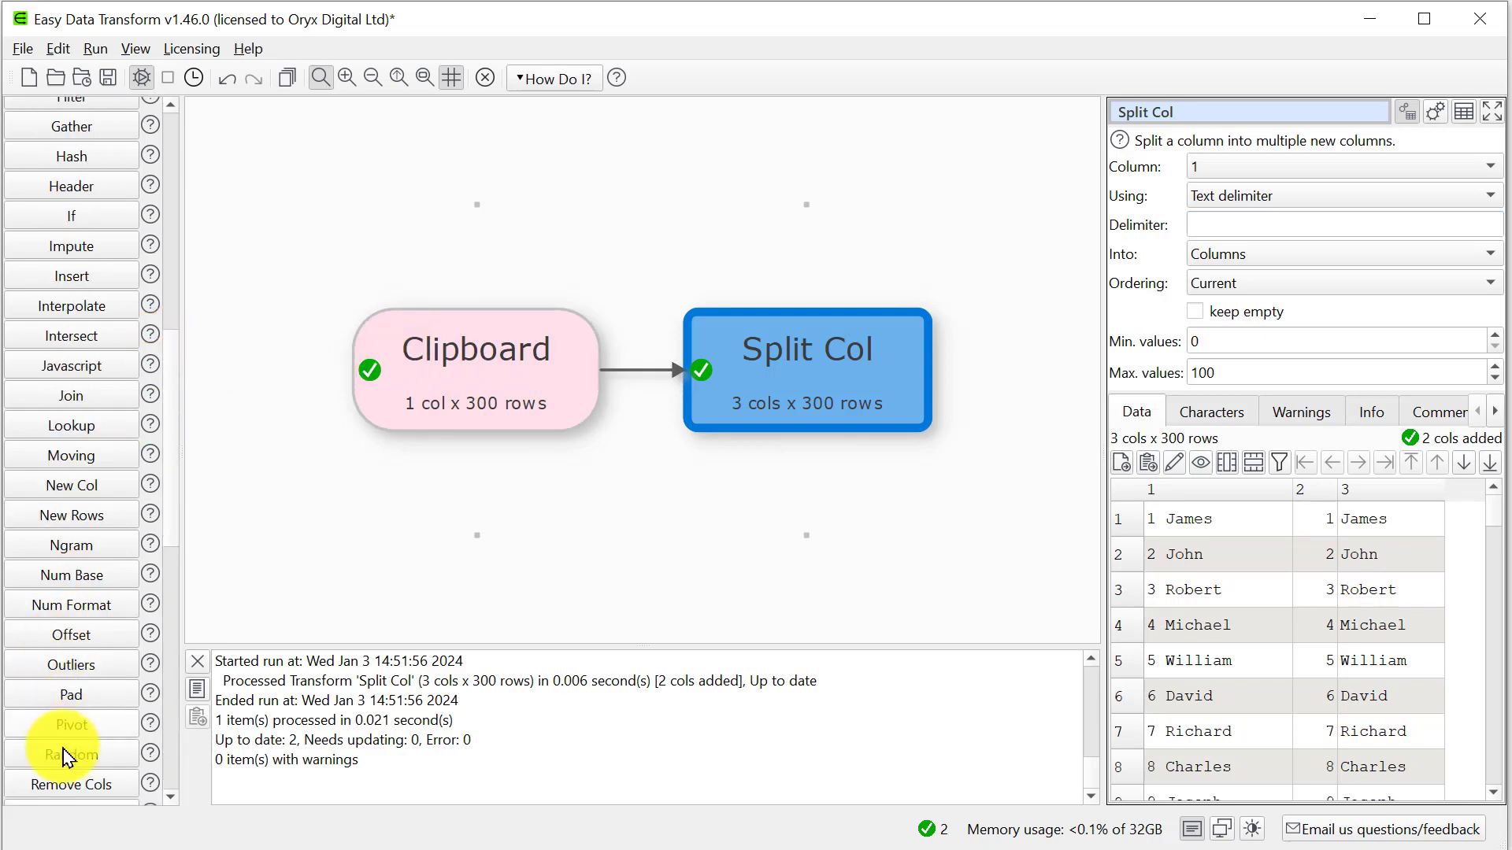
left_click(67, 785)
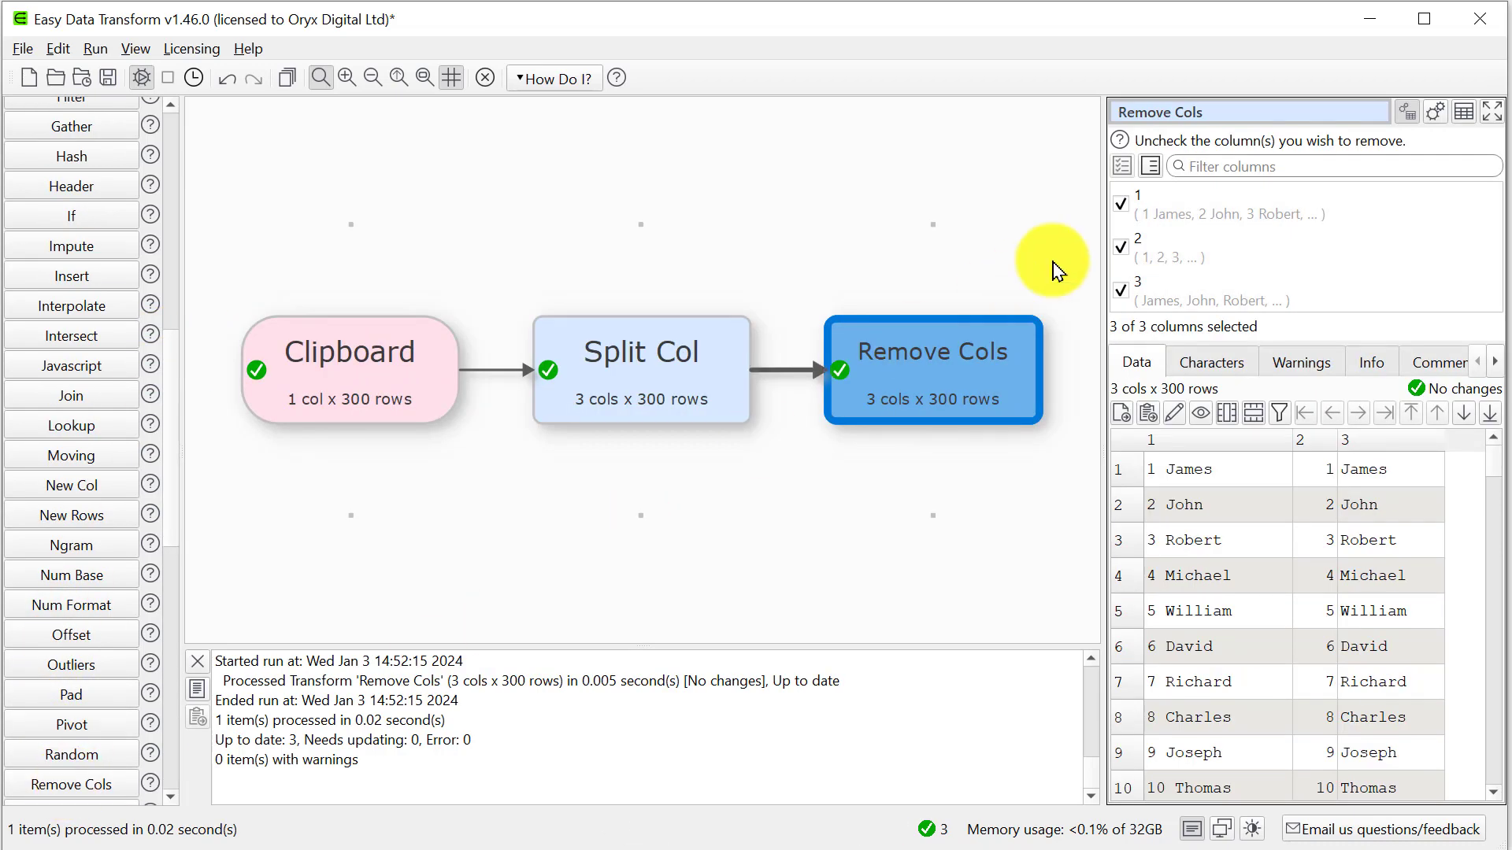
left_click(1123, 203)
left_click(1126, 245)
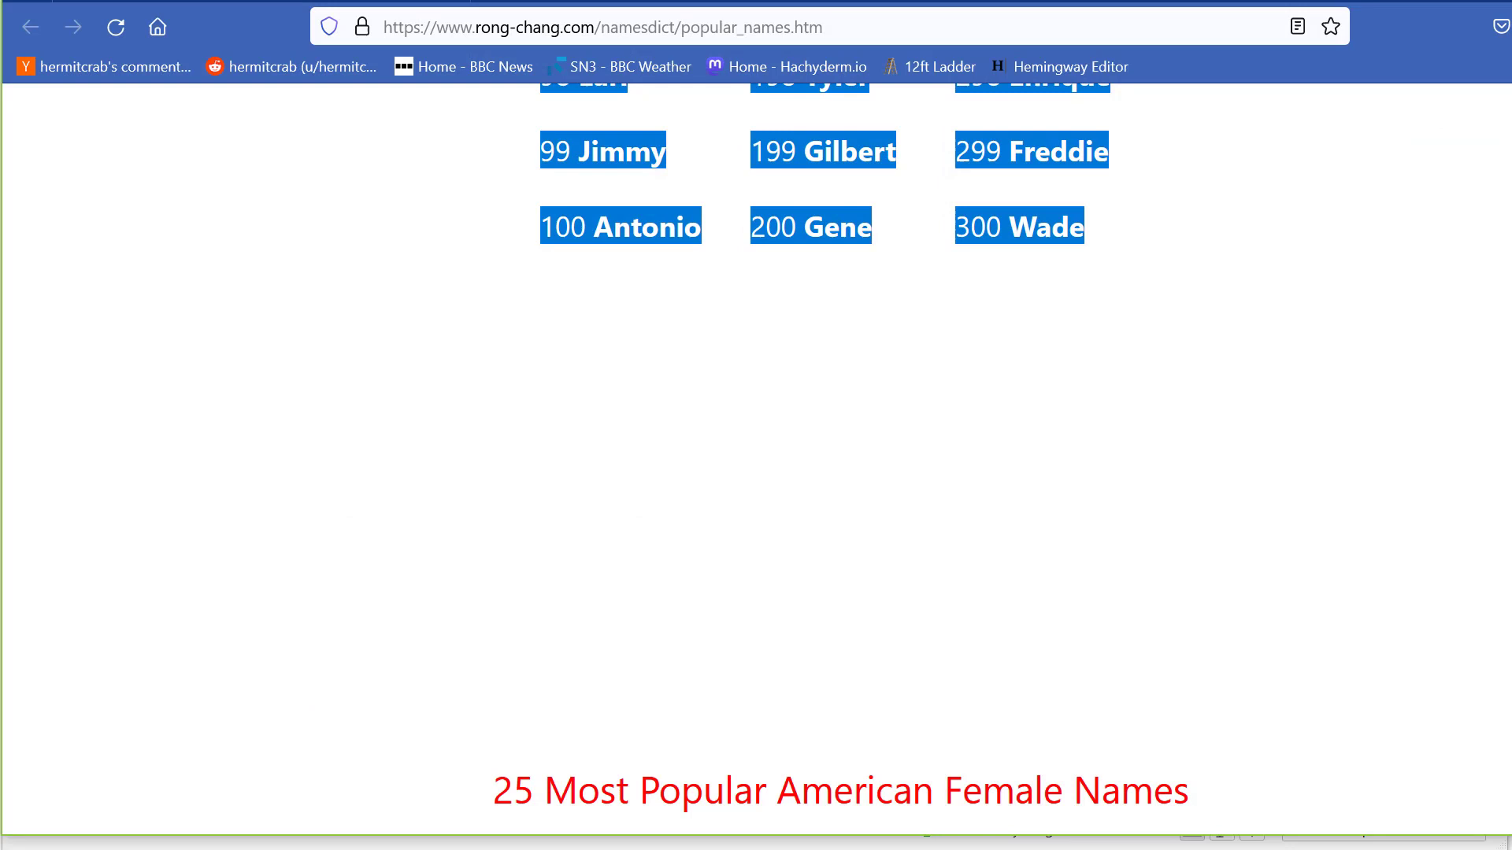
Step: Copy the complete 300 Most Popular American Female Names list from the browser's names page
scroll(1368, 496, "down", 5)
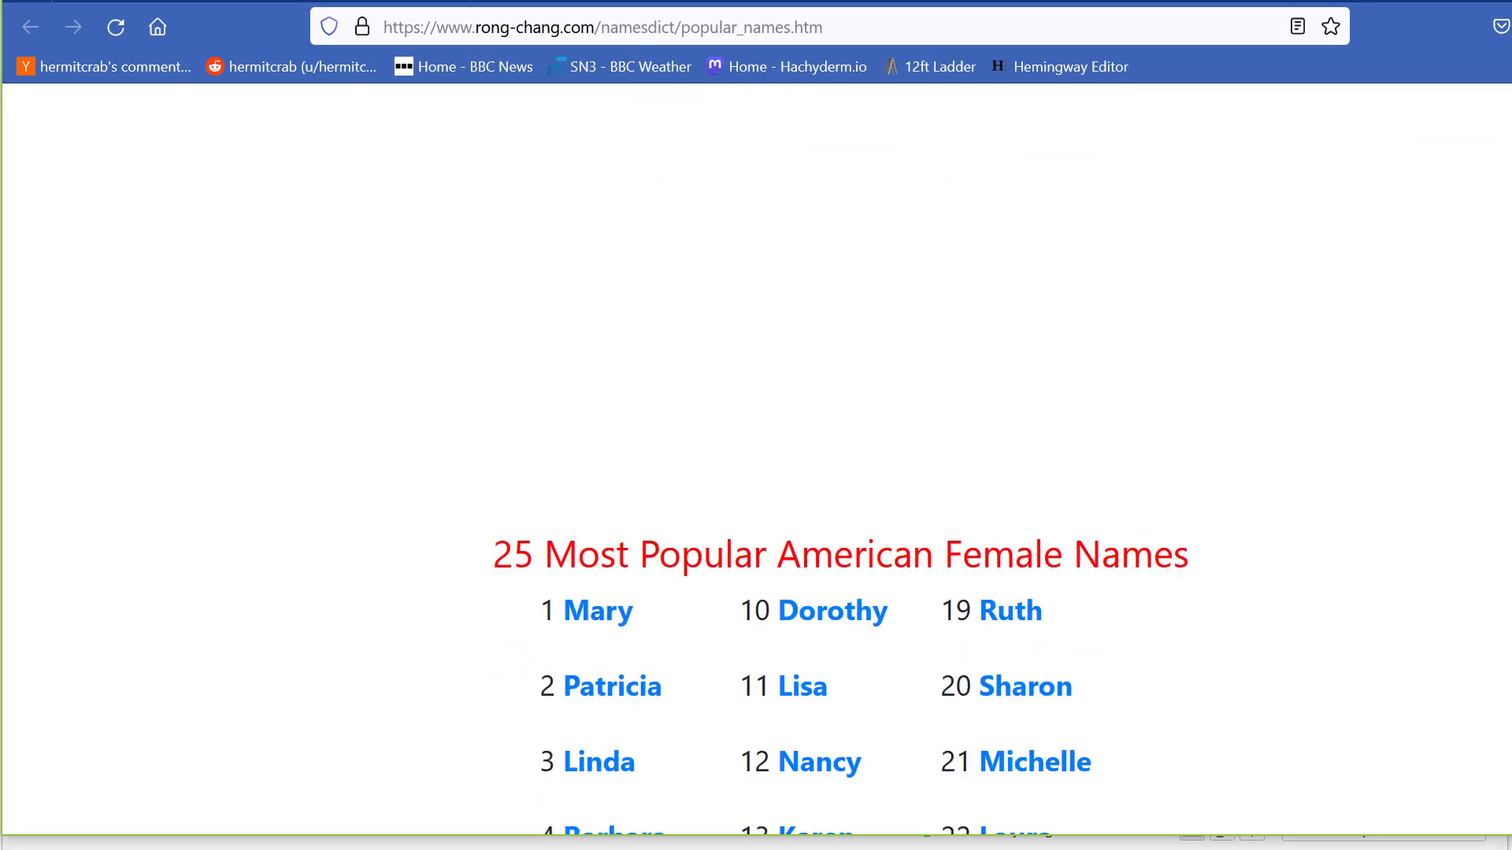
left_click_drag(530, 334, 630, 331)
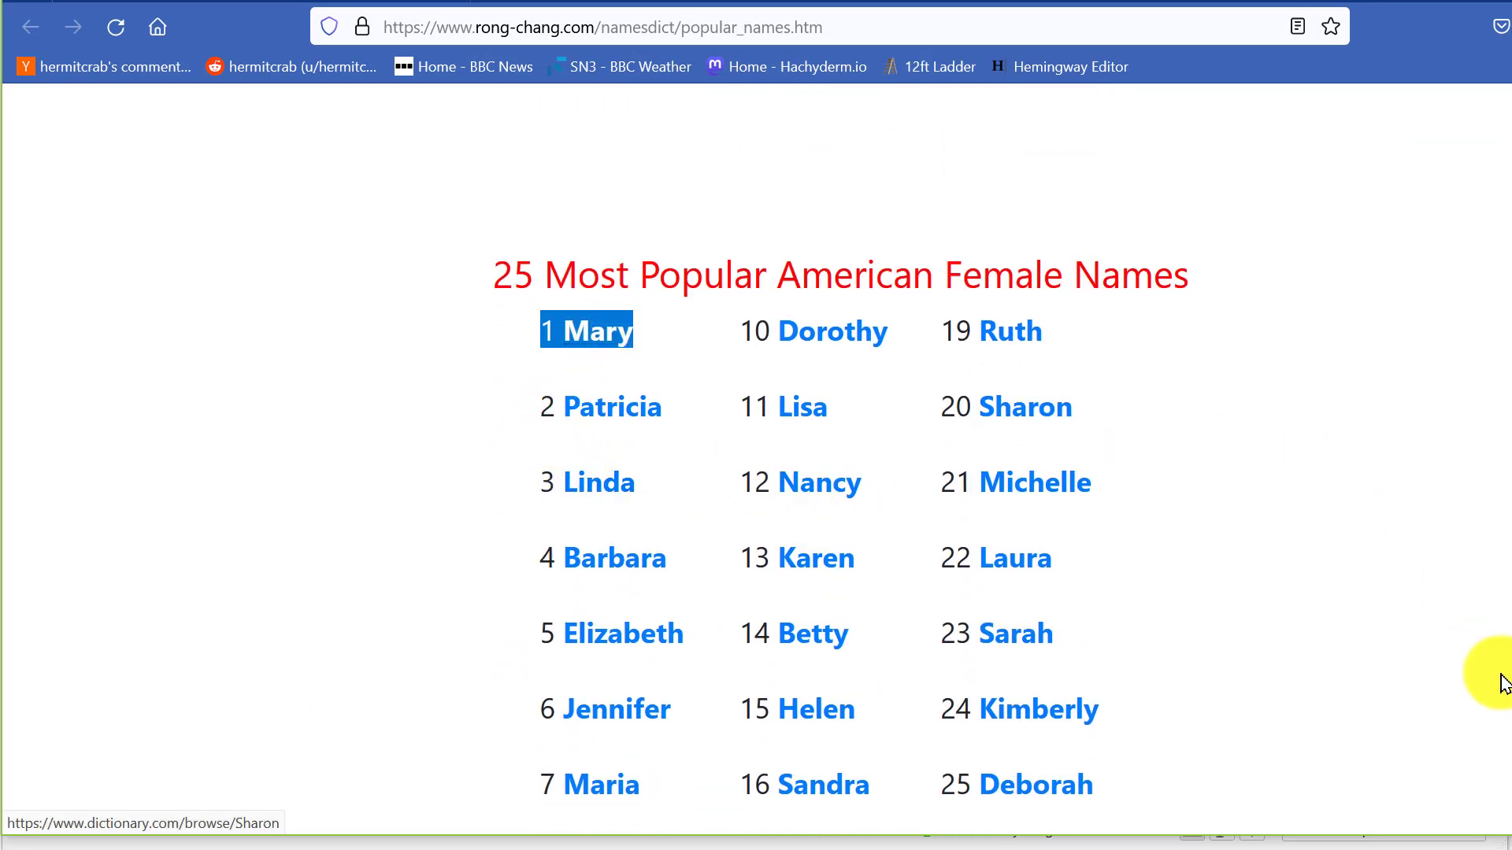
scroll(755, 458, "down", 15)
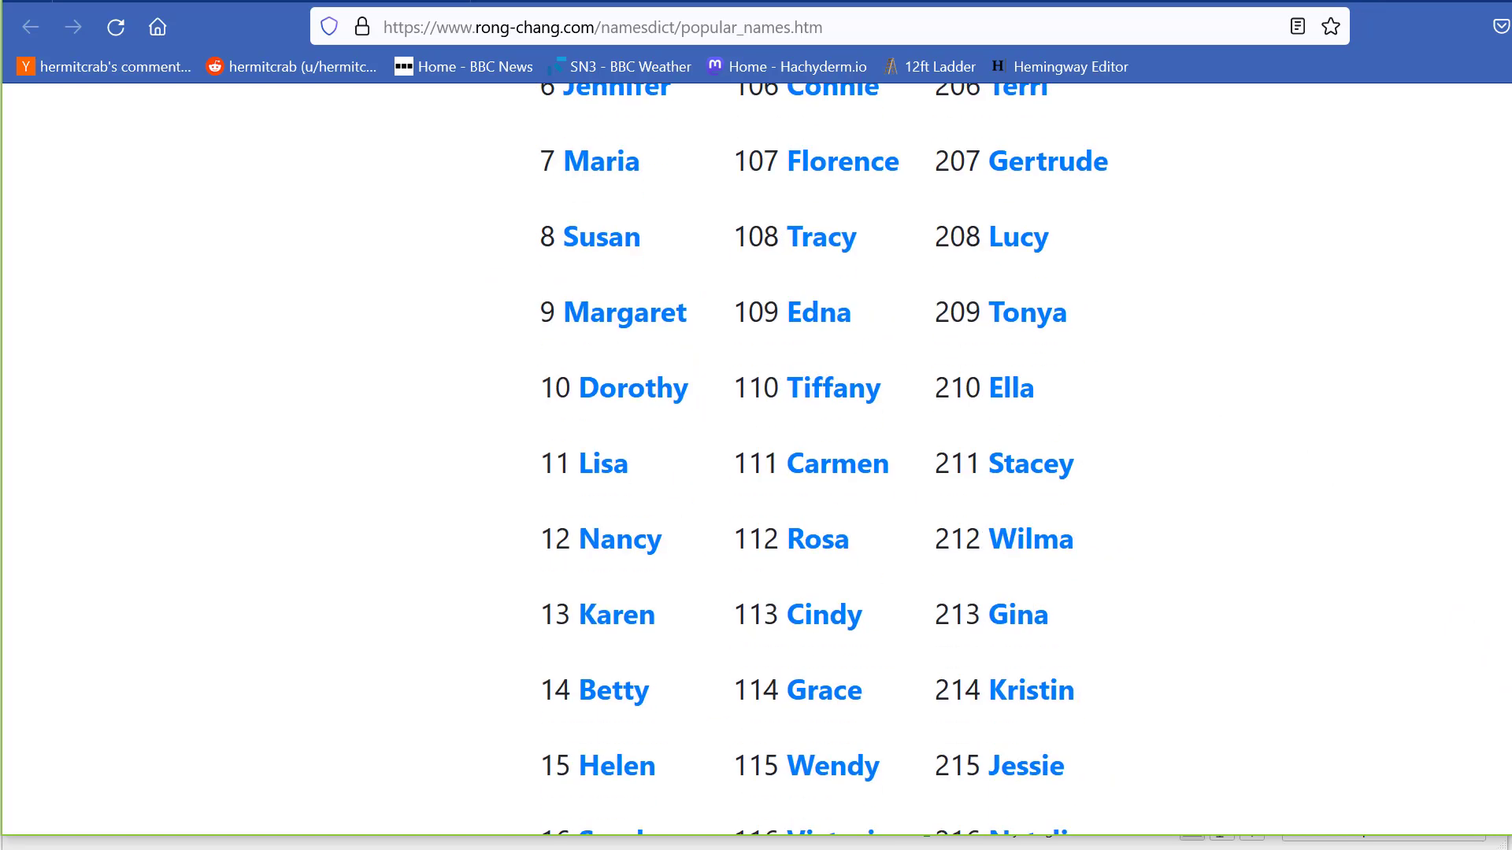
scroll(1326, 506, "up", 10)
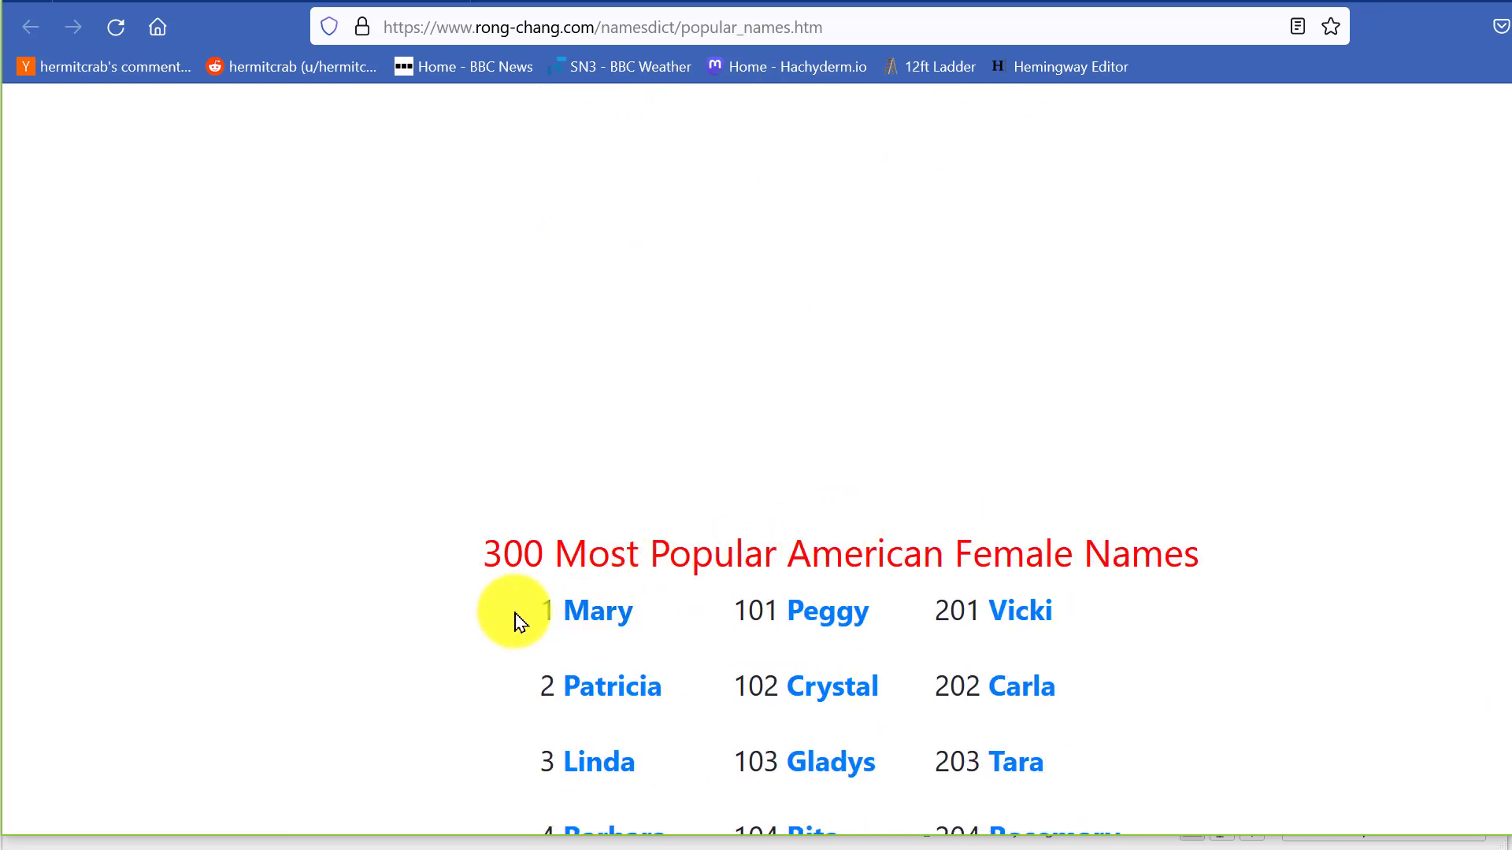
left_click_drag(520, 624, 639, 618)
scroll(756, 458, "down", 20)
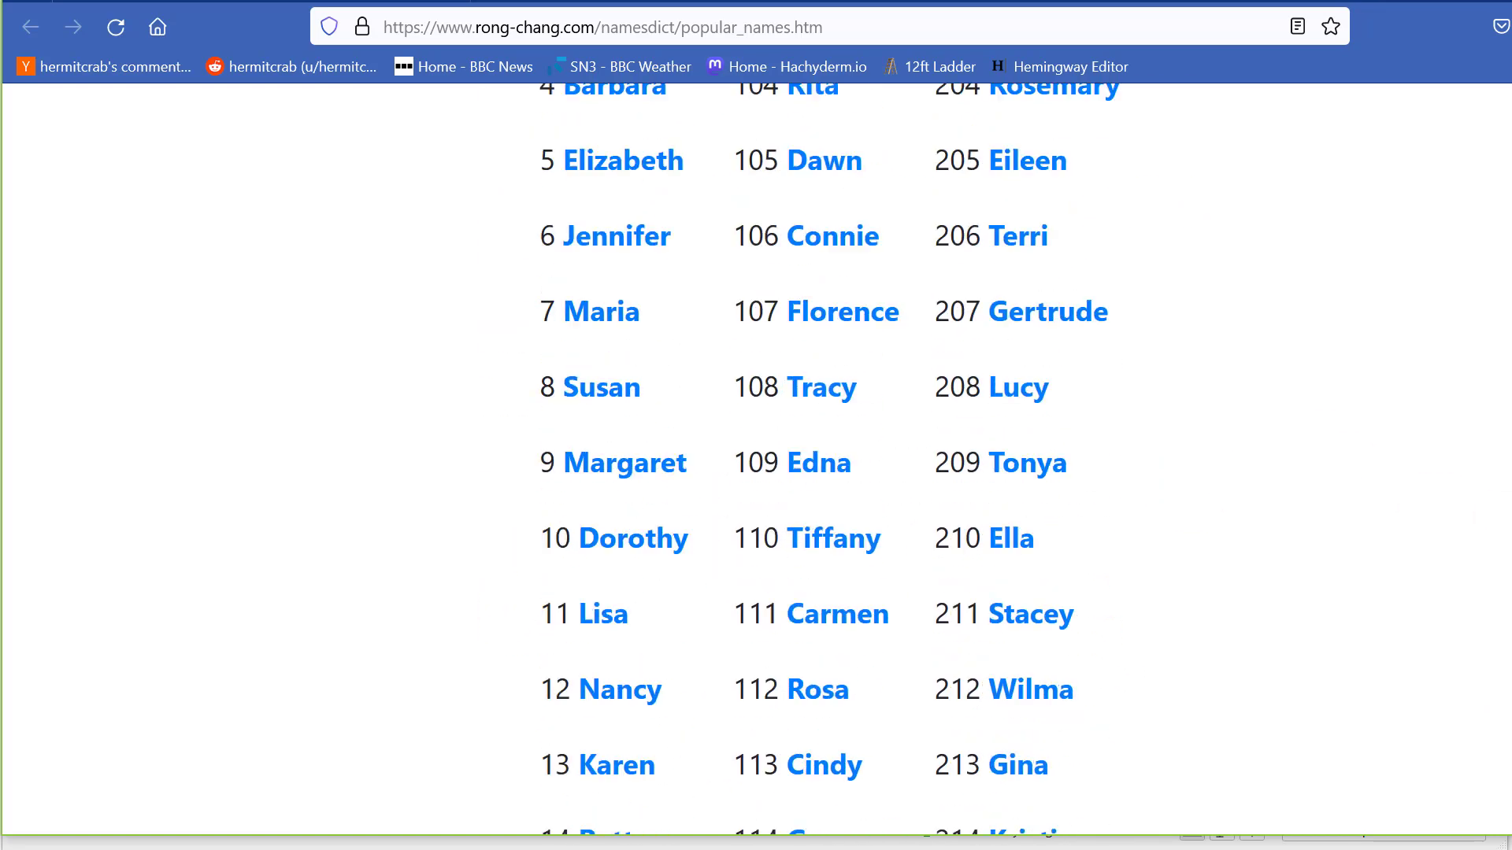
scroll(756, 458, "down", 15)
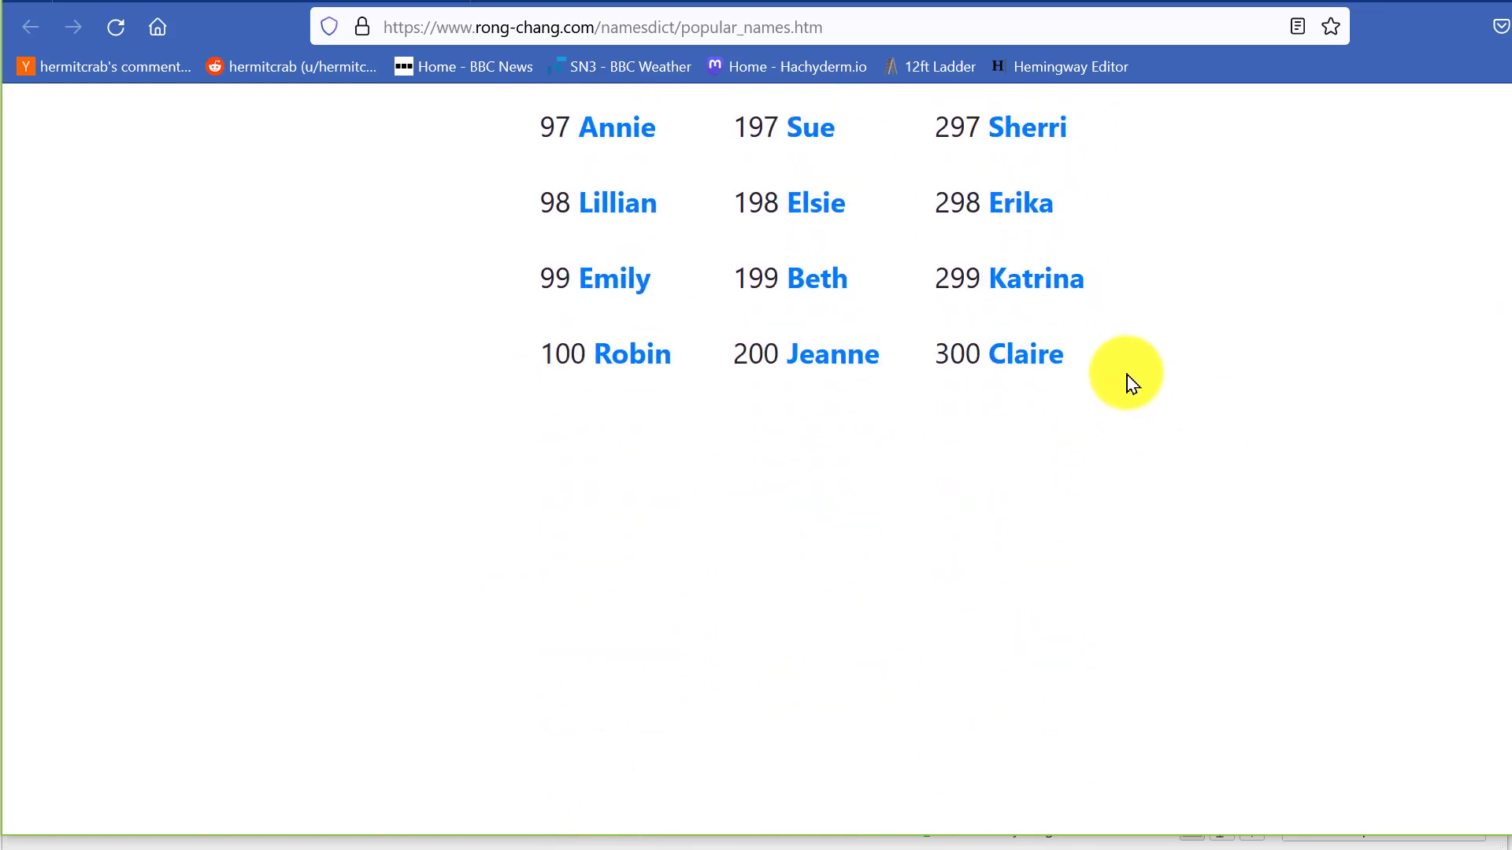
left_click(1111, 367, "shift")
right_click(970, 276)
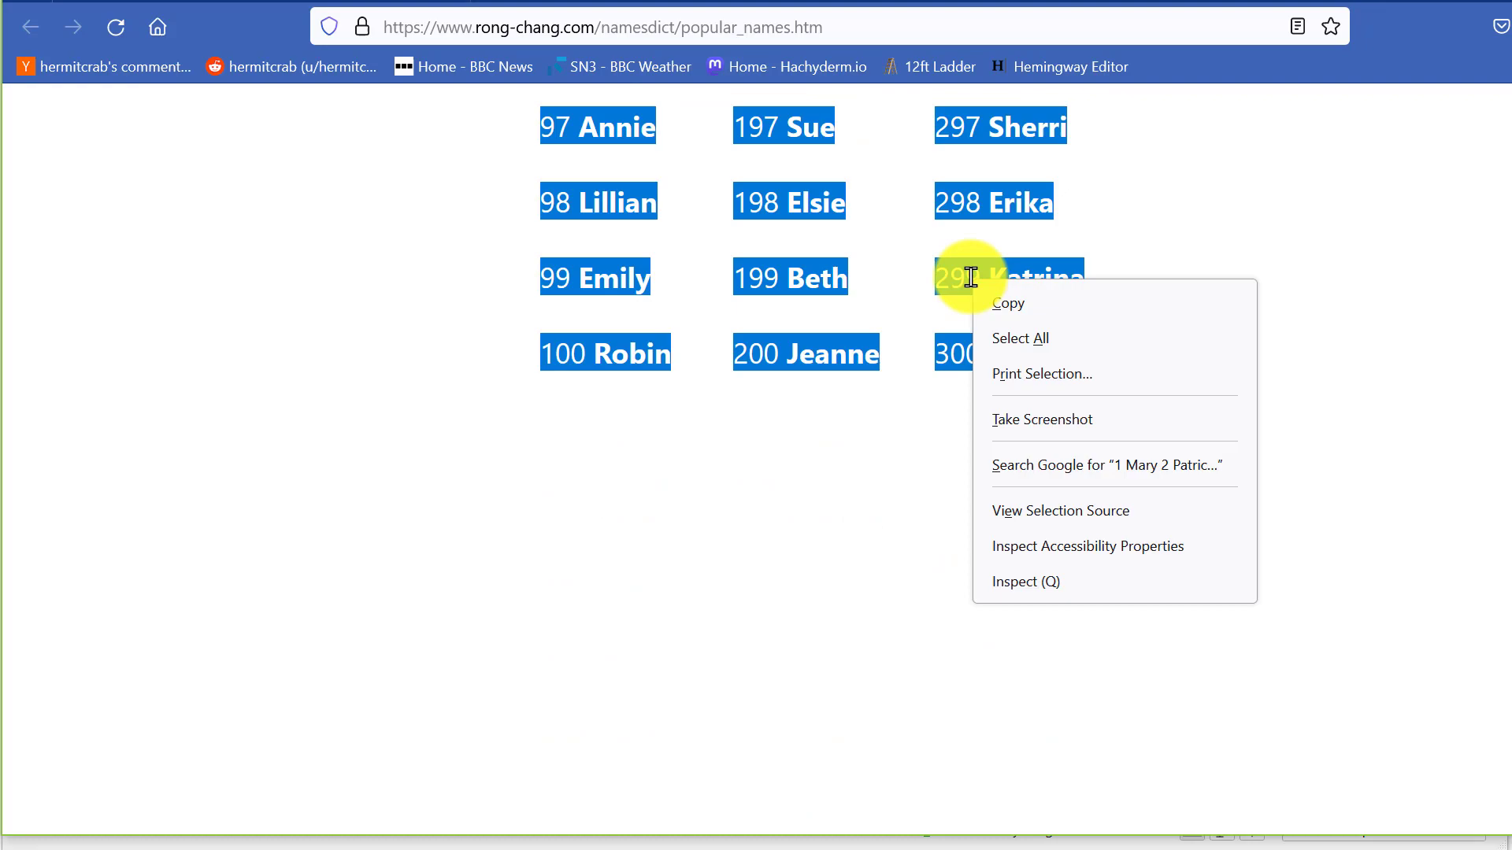
left_click(1047, 303)
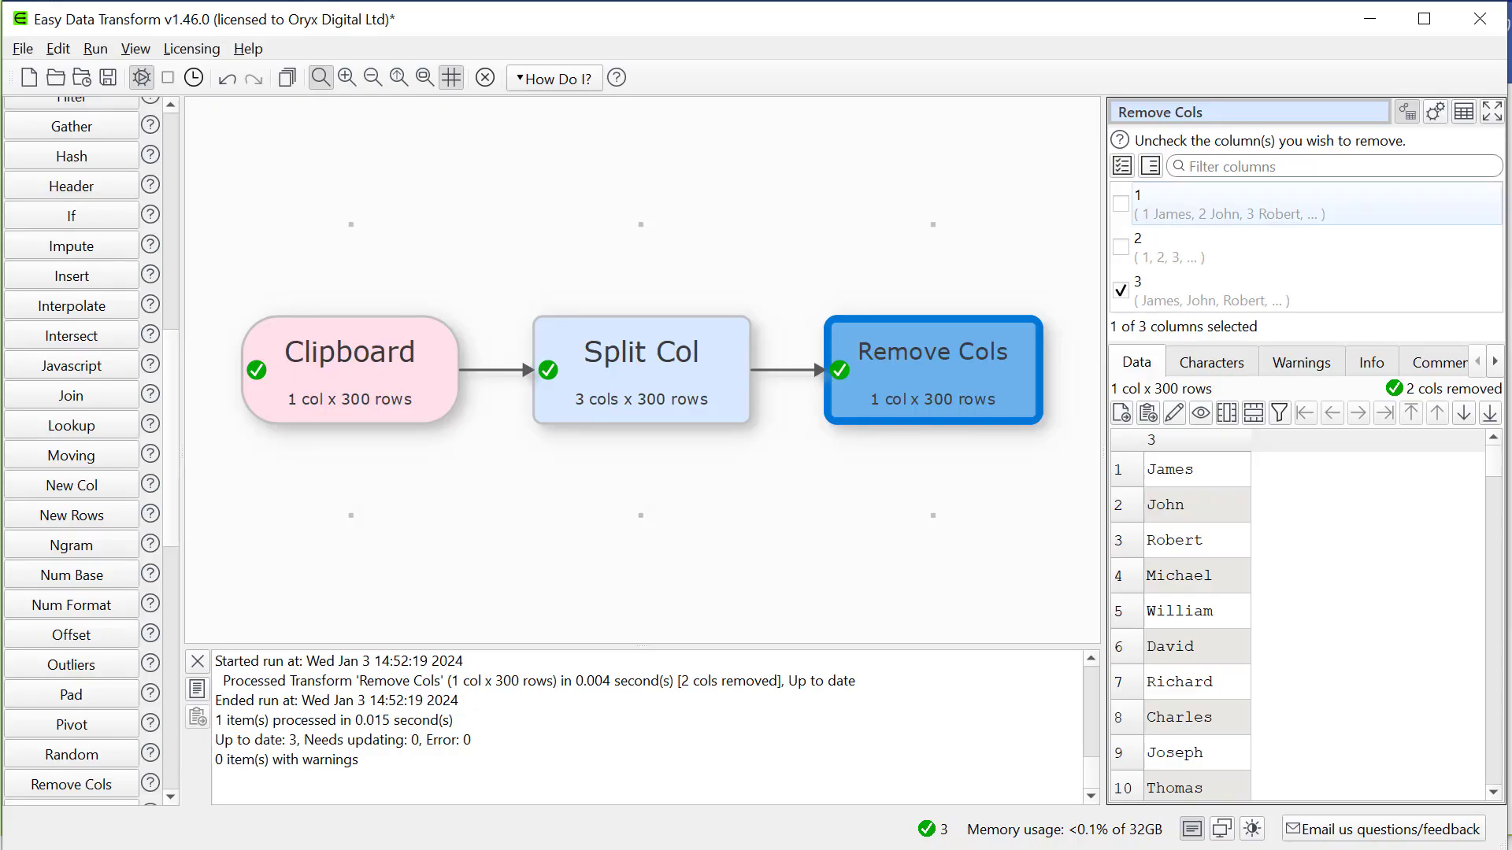
Step: Add the copied female names as a second clipboard input and split its column into columns at the space delimiter
scroll(177, 150, "up", 10)
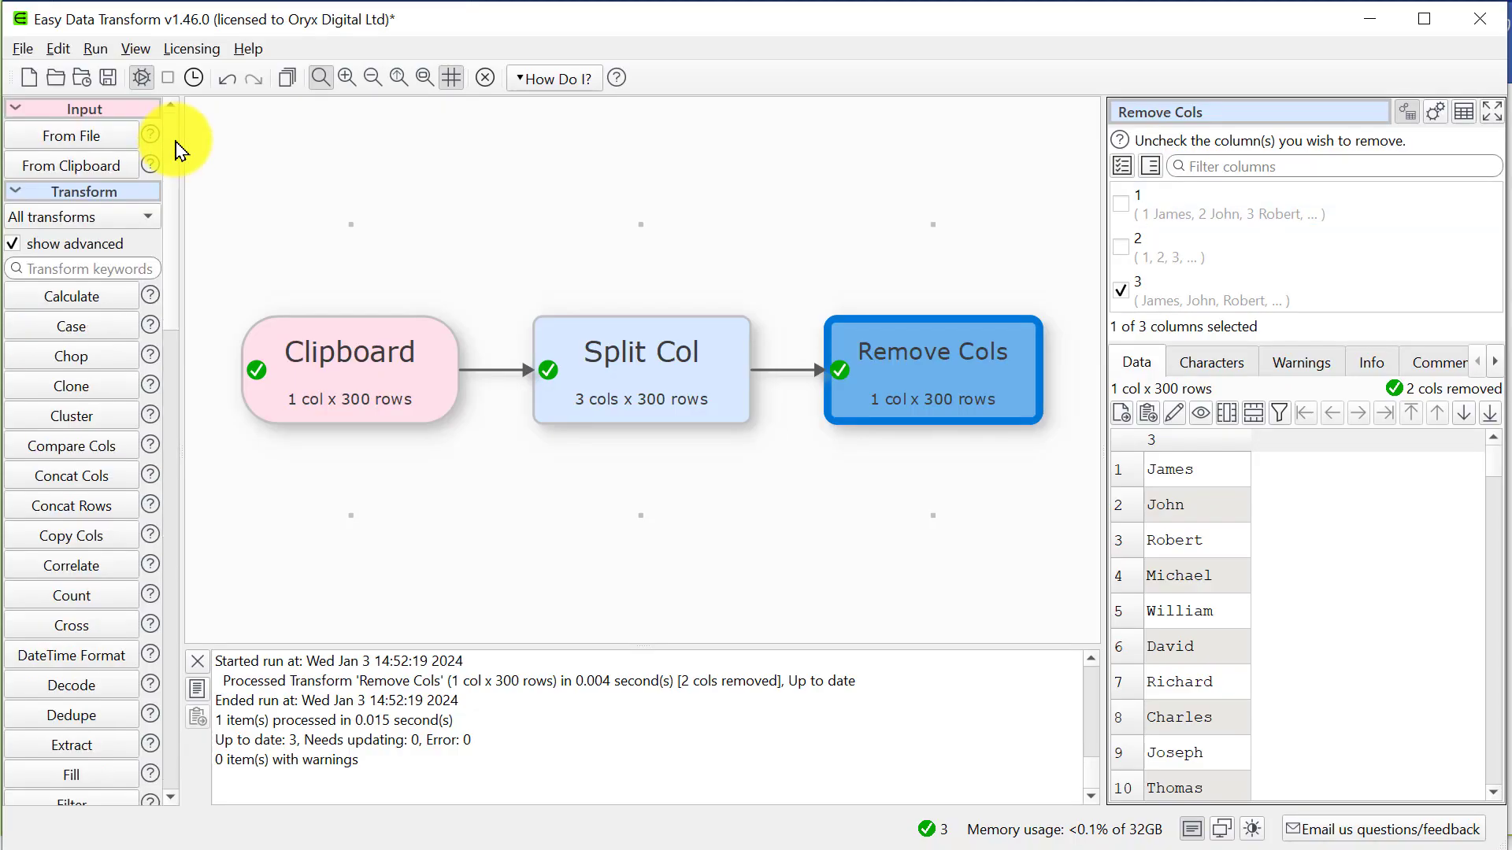
left_click(96, 166)
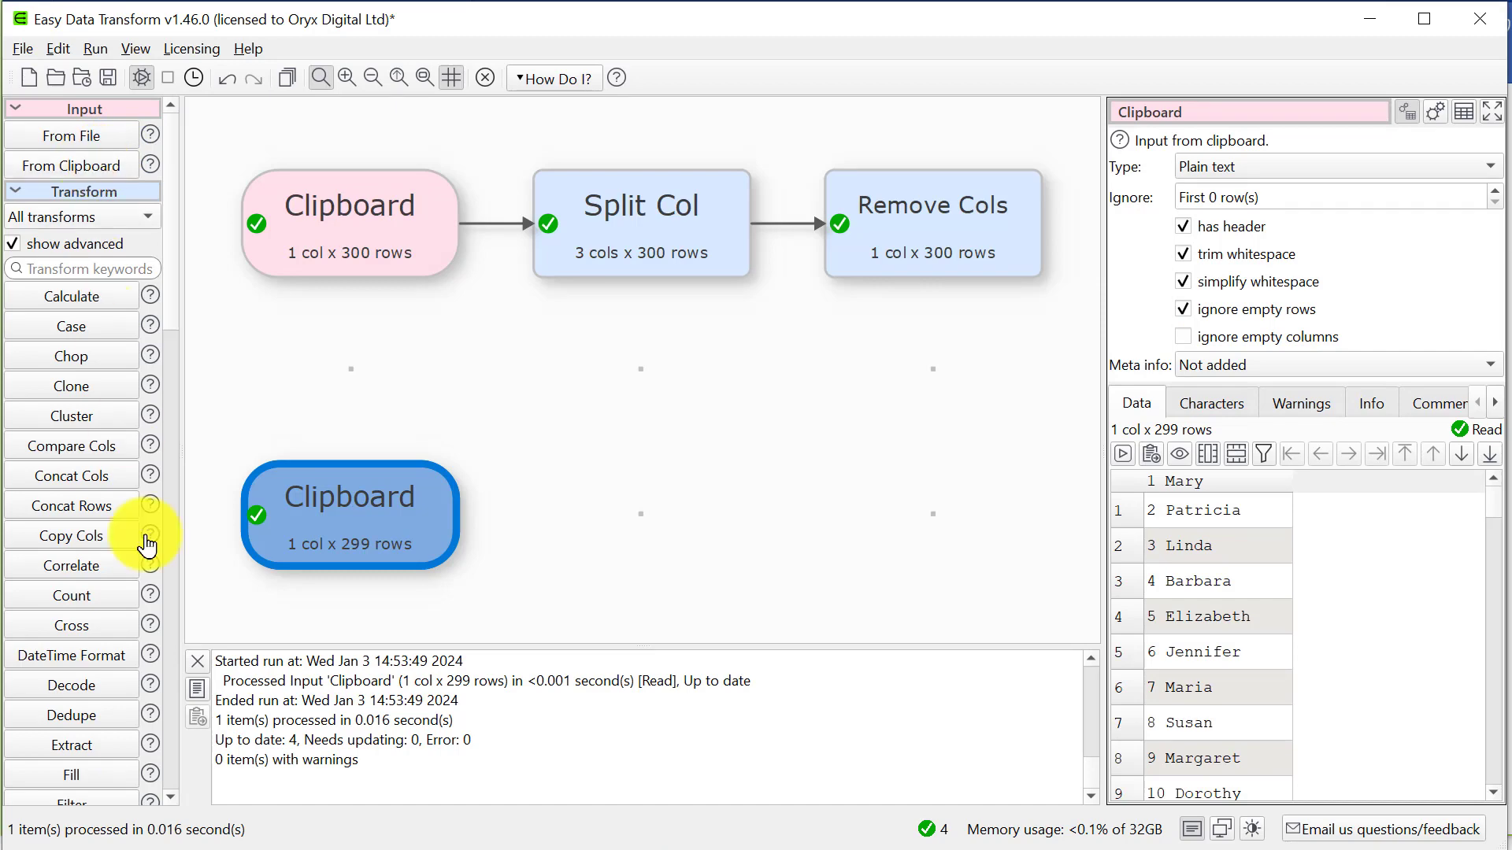
scroll(158, 697, "down", 15)
left_click(98, 415)
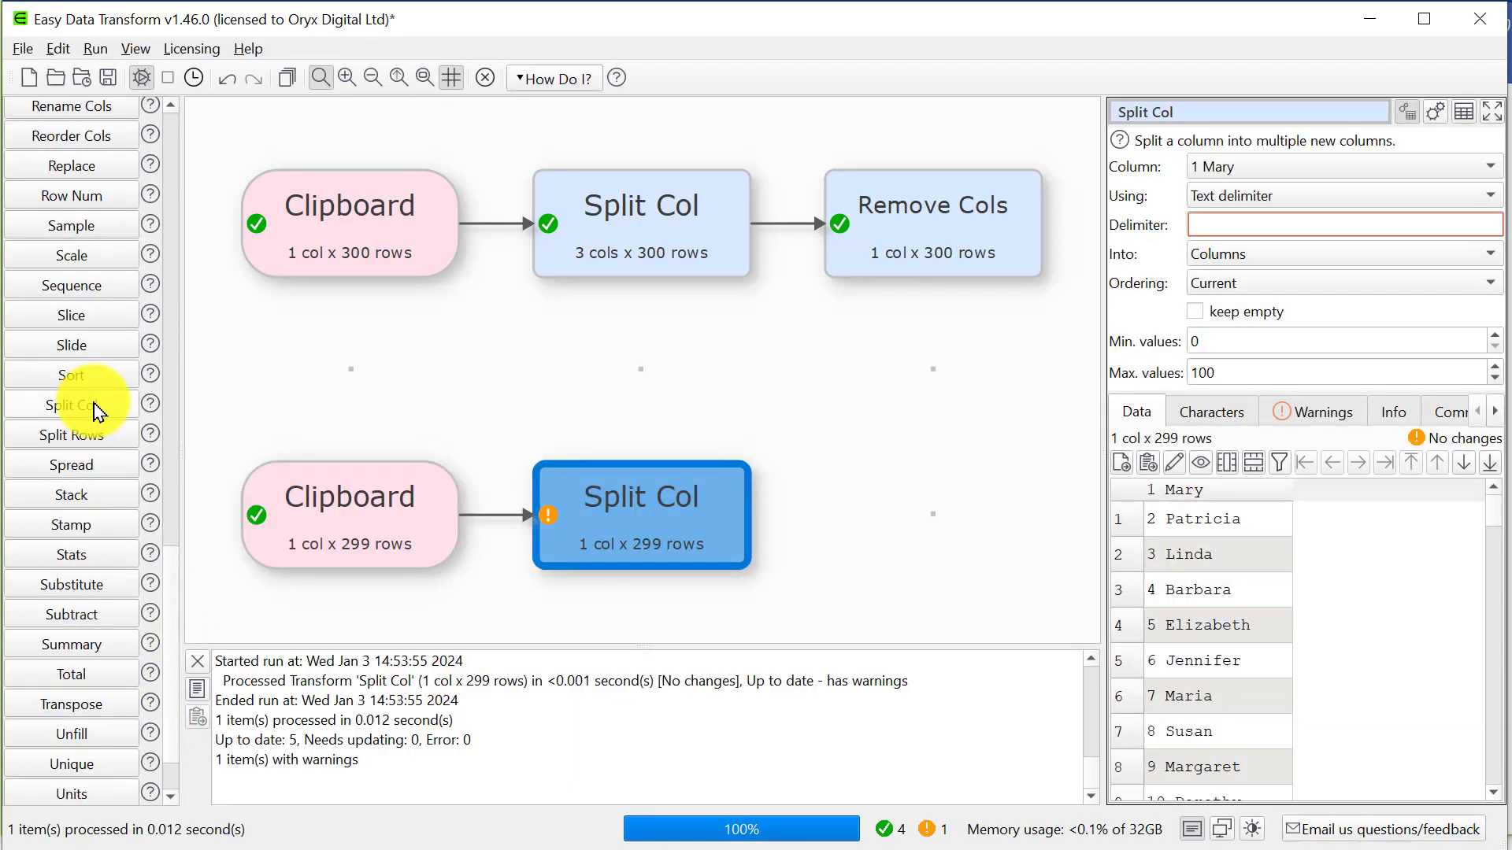
left_click(1229, 229)
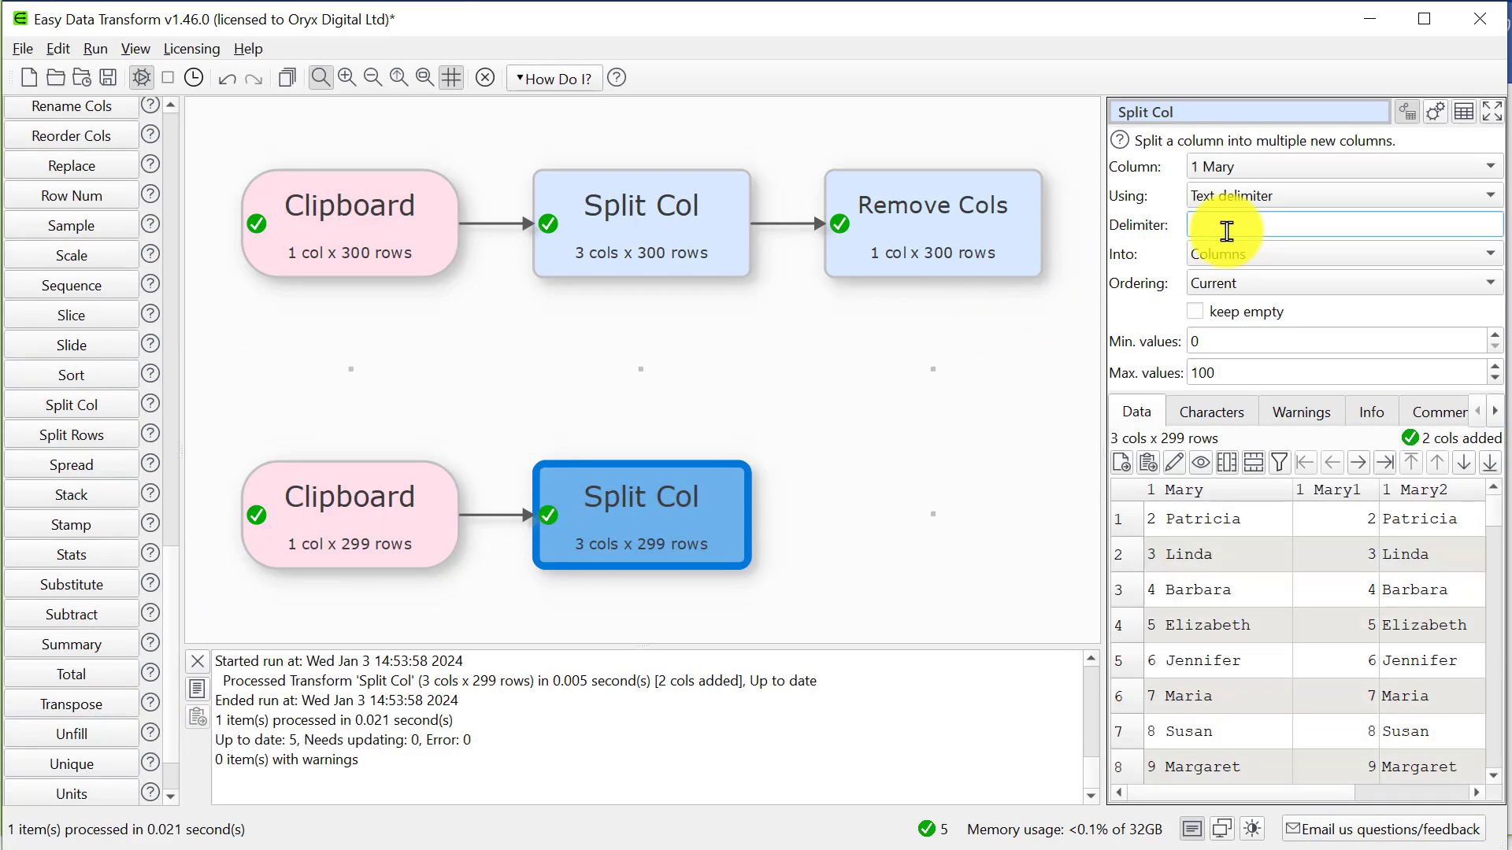
Step: Add a Remove Cols transform to the female branch that removes the first two columns, keeping only the split-out names
scroll(168, 371, "up", 8)
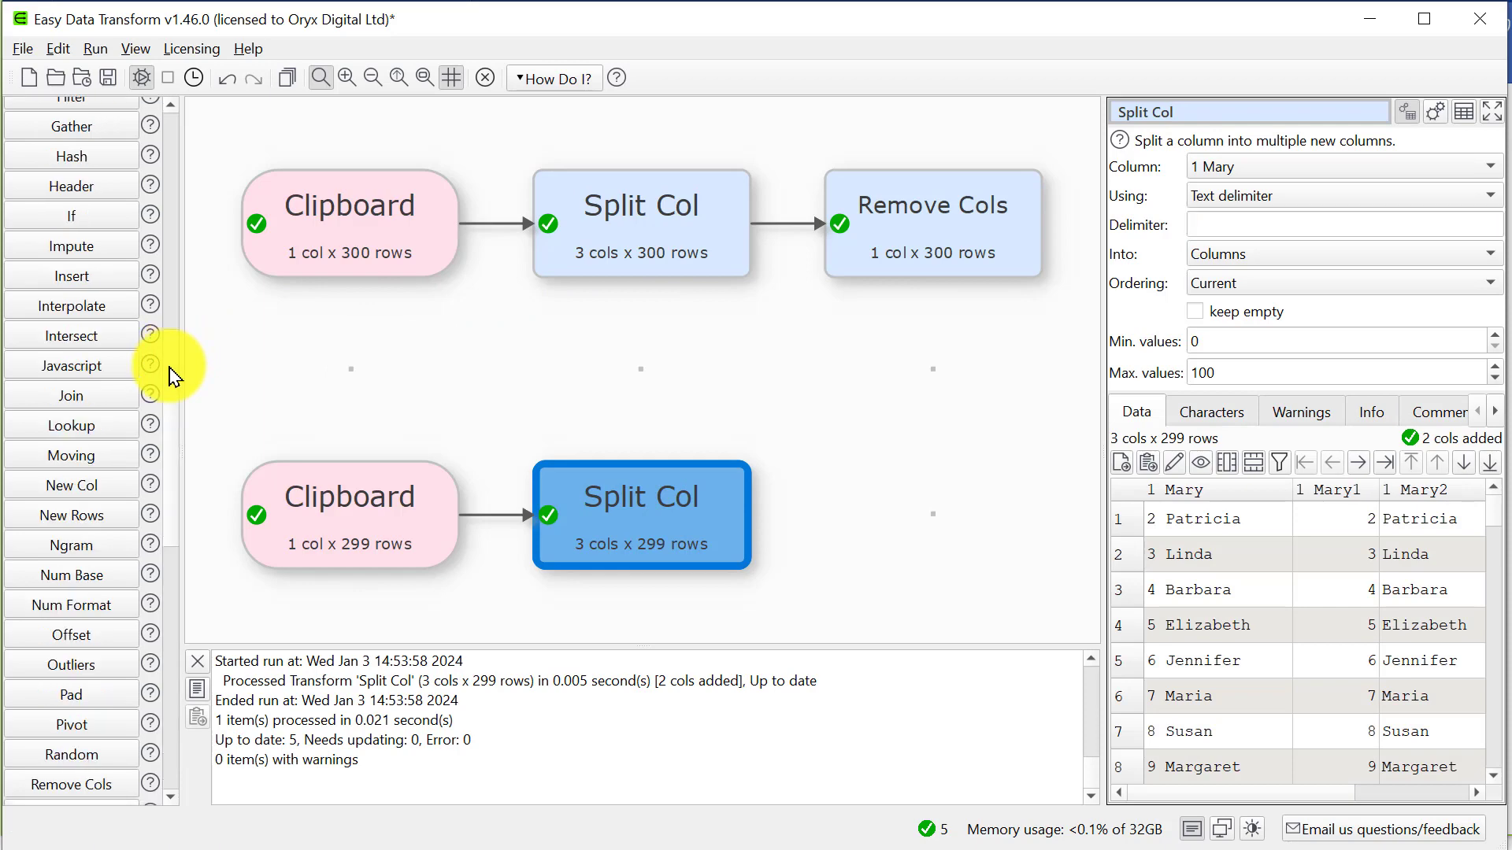
left_click(120, 792)
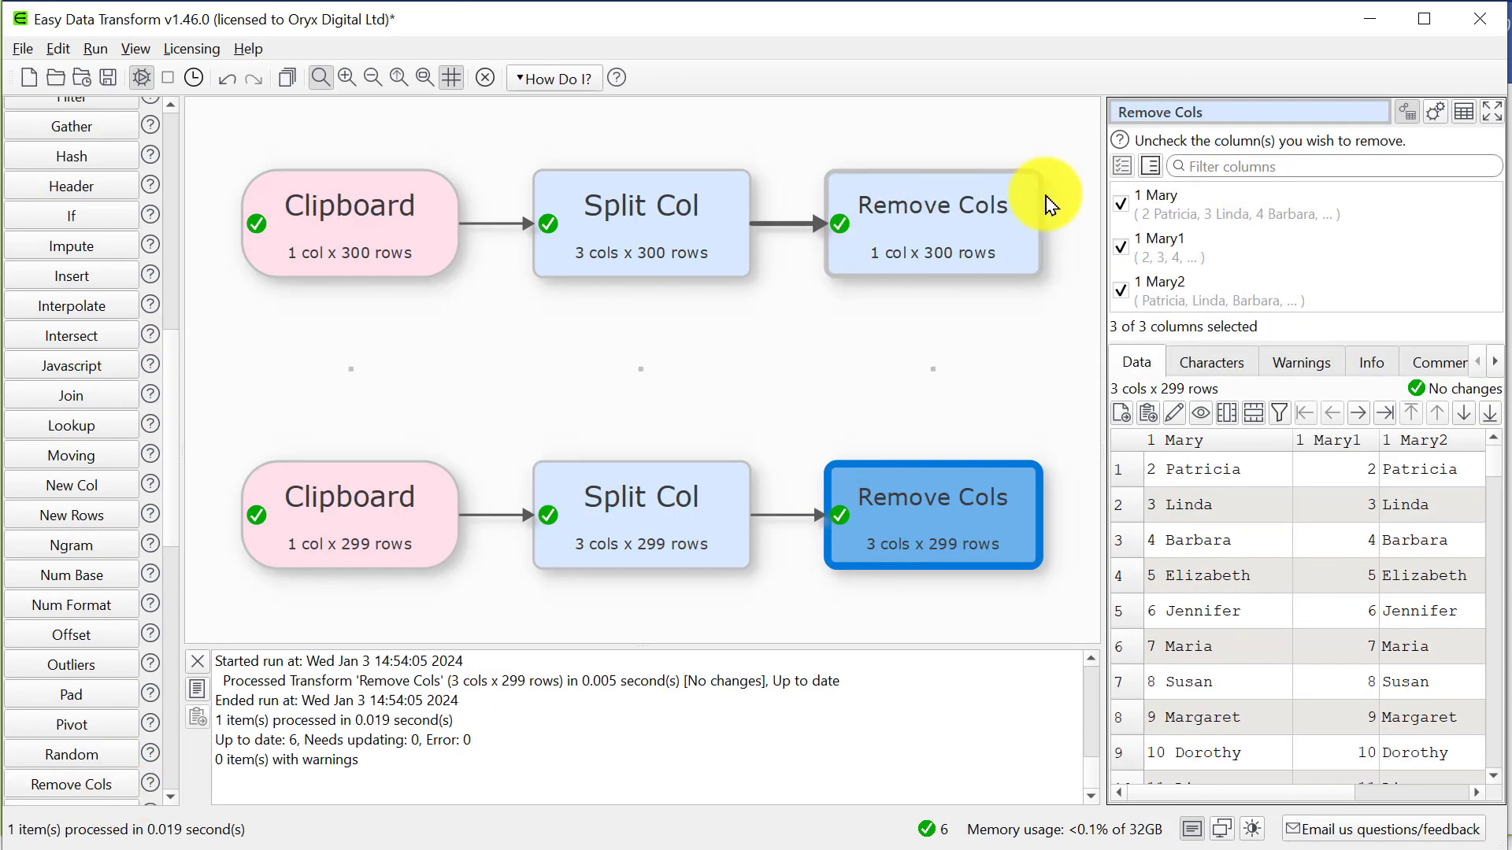
left_click(1121, 204)
left_click(1123, 248)
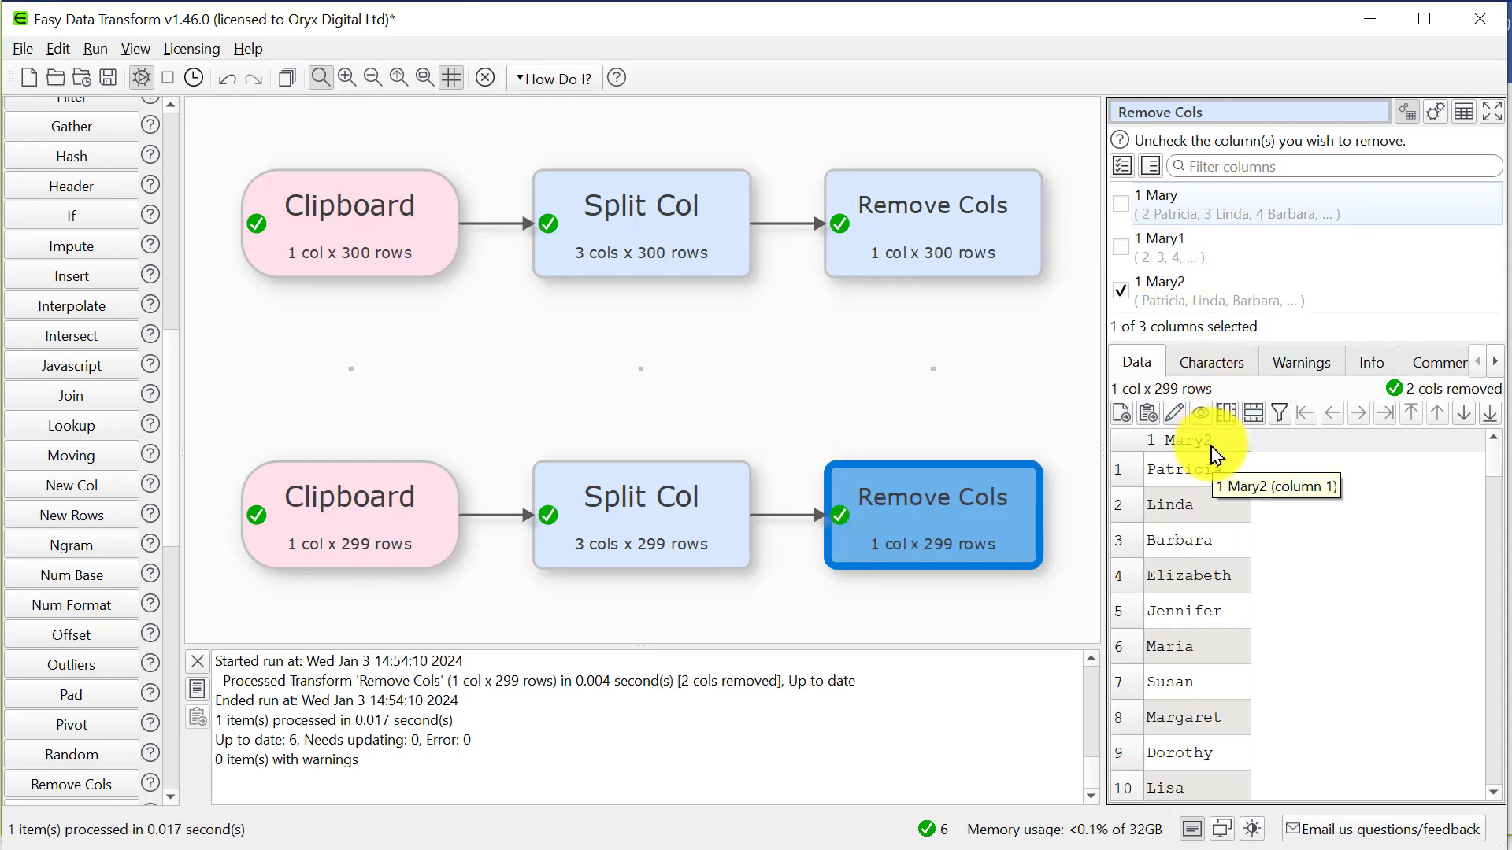
Step: Set the female names' clipboard input to have no header row
left_click(339, 497)
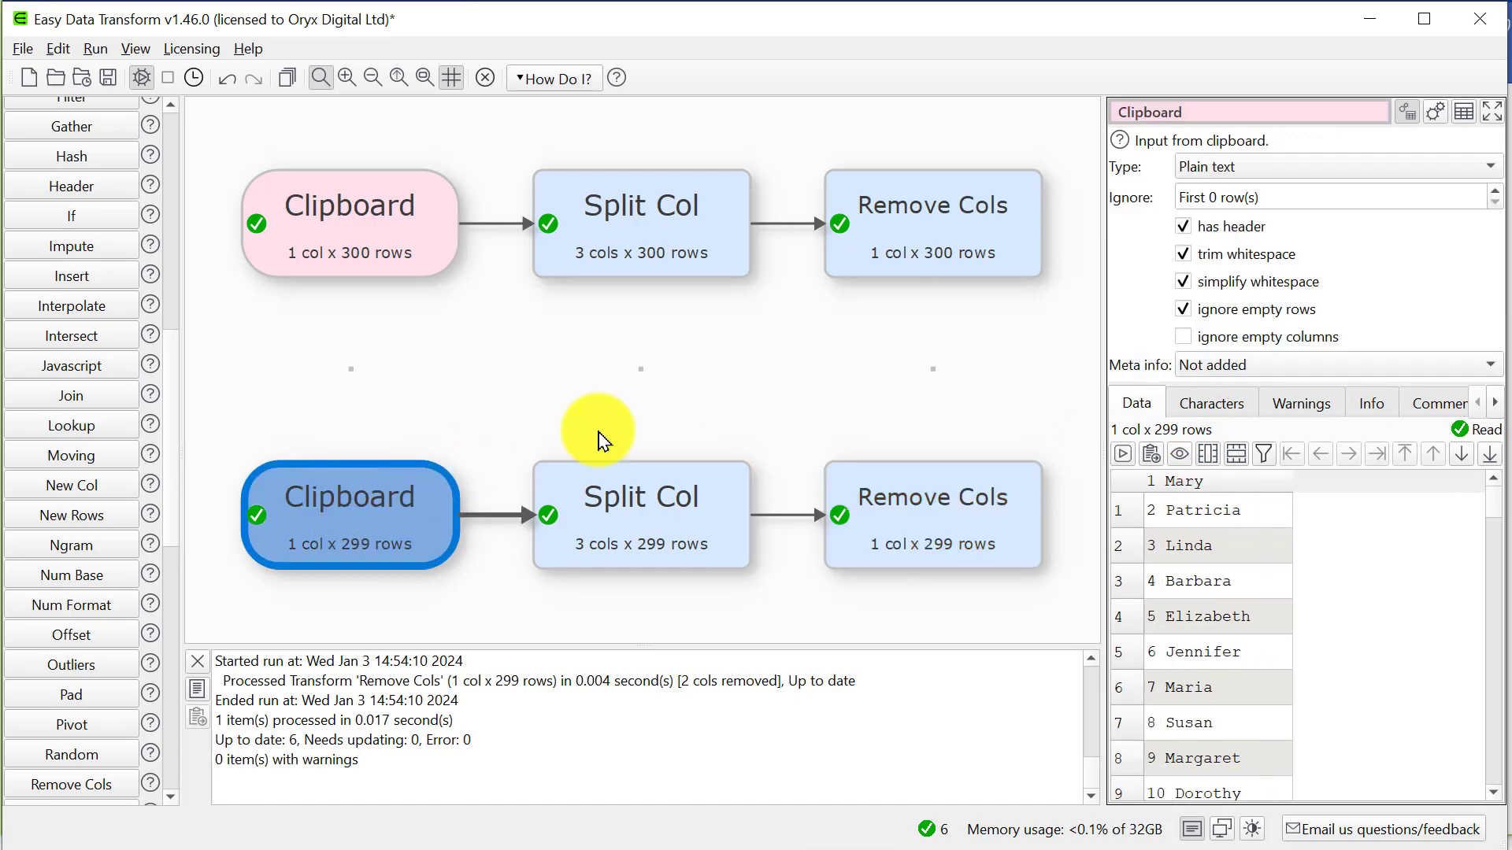
left_click(1260, 229)
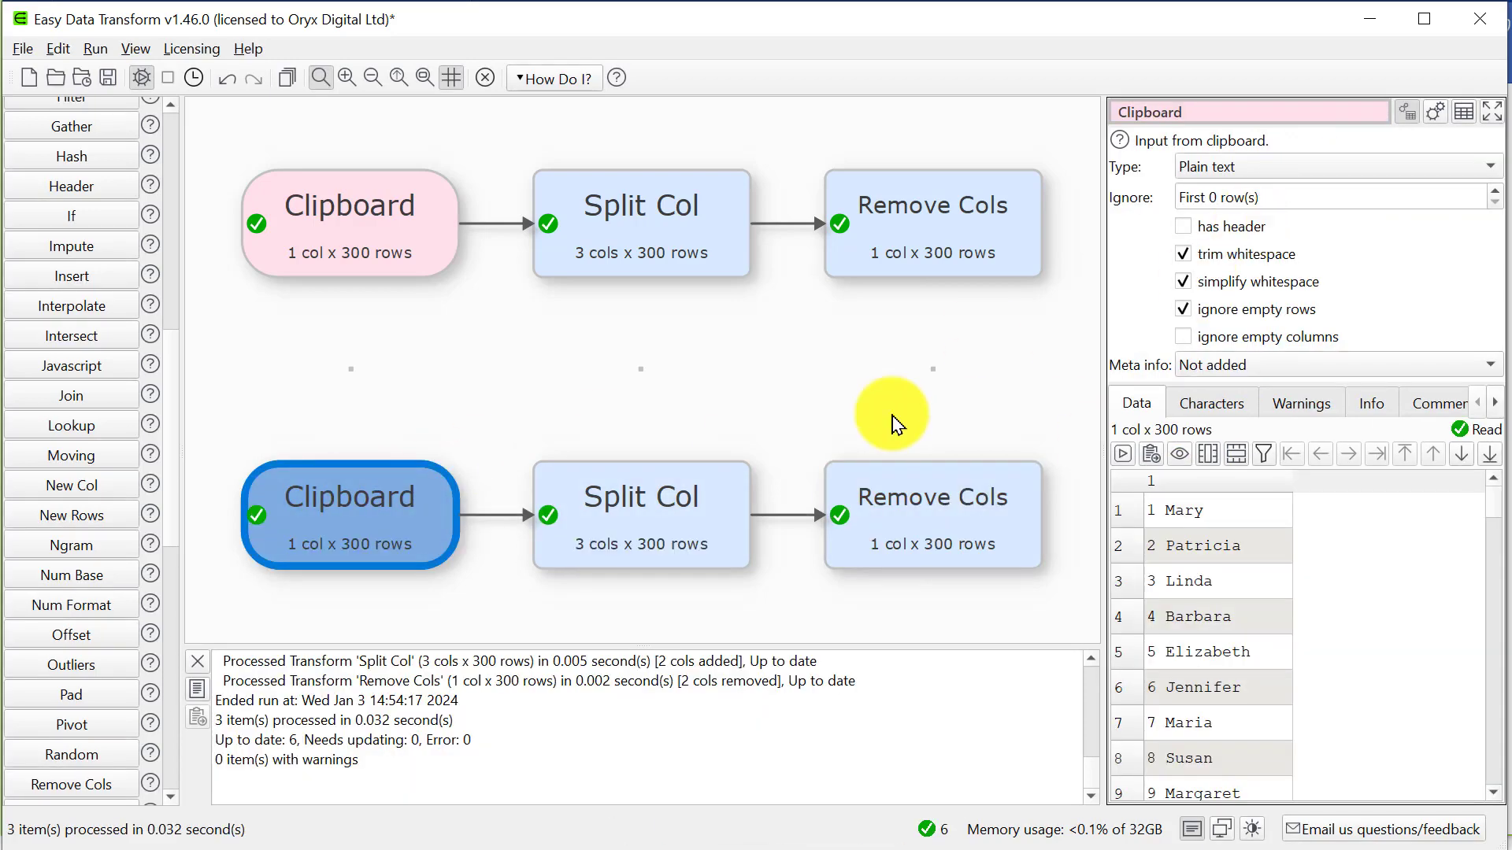
Step: Stack the outputs of the male and female Remove Cols transforms into one dataset, aligned by header name
left_click(951, 508)
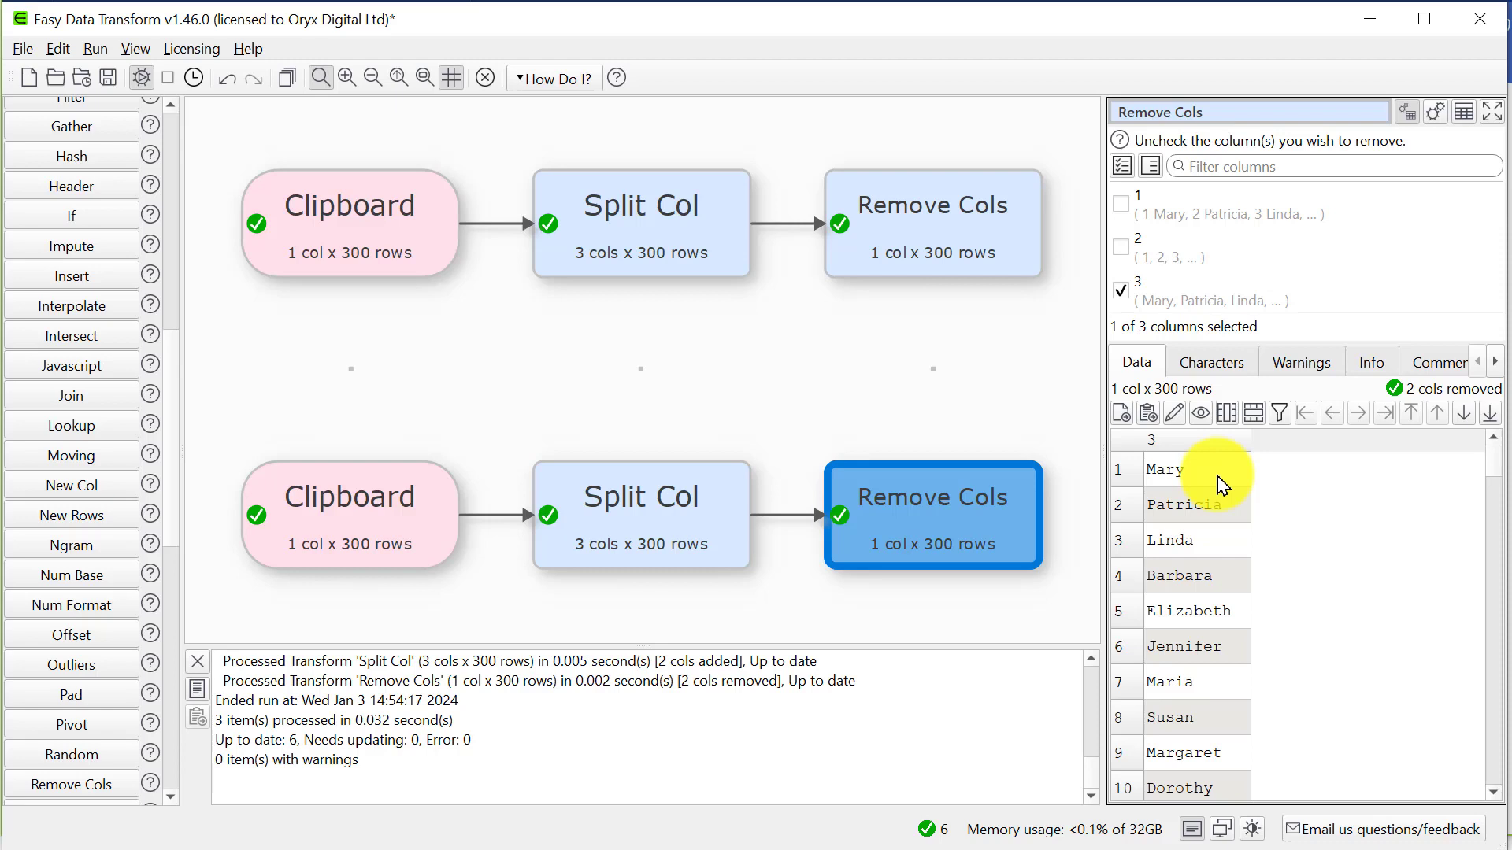
left_click(971, 247, "ctrl")
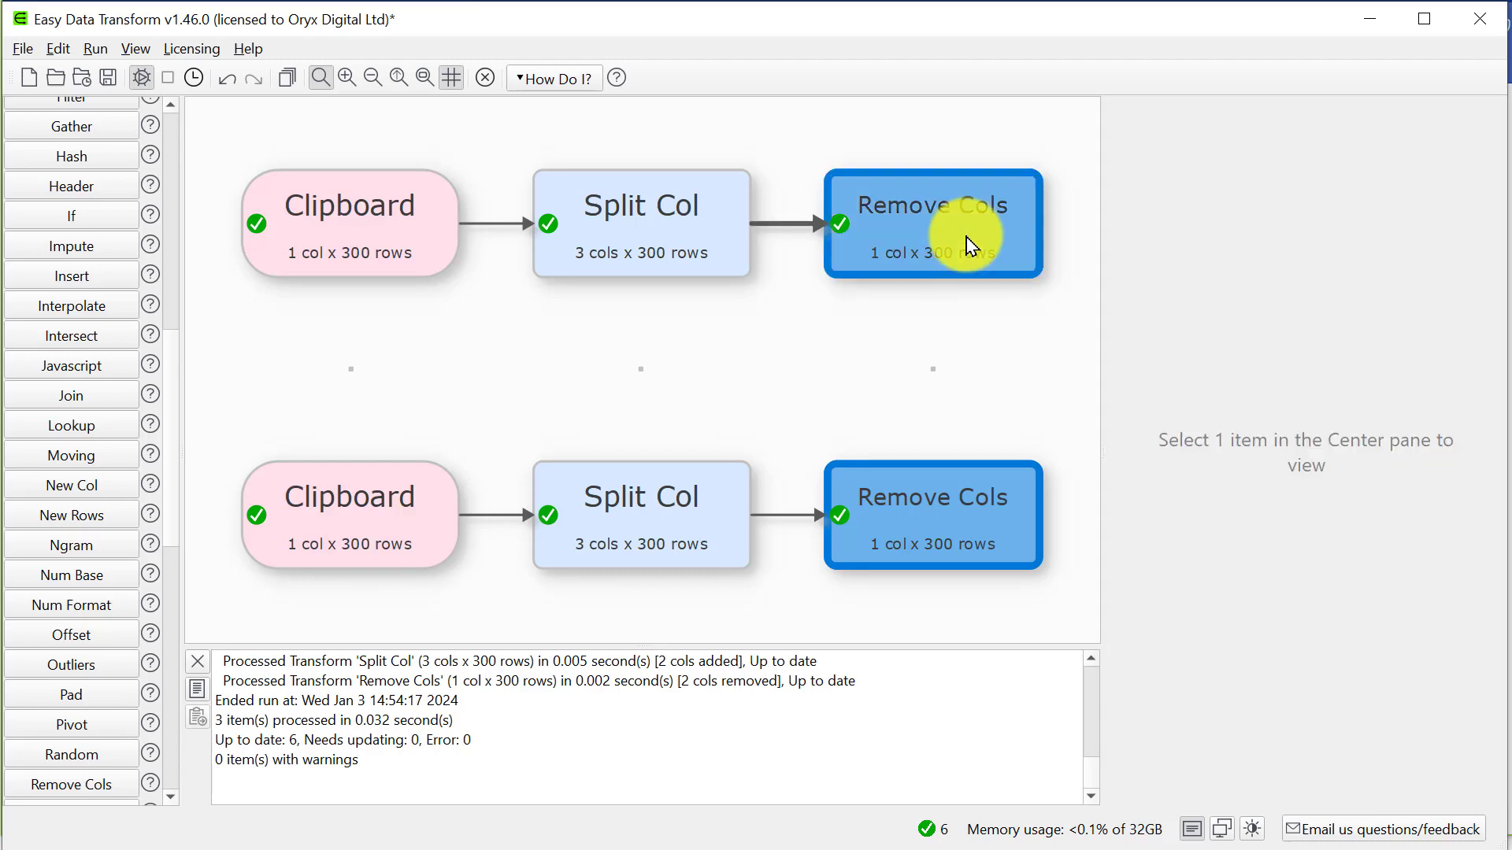
left_click(169, 753)
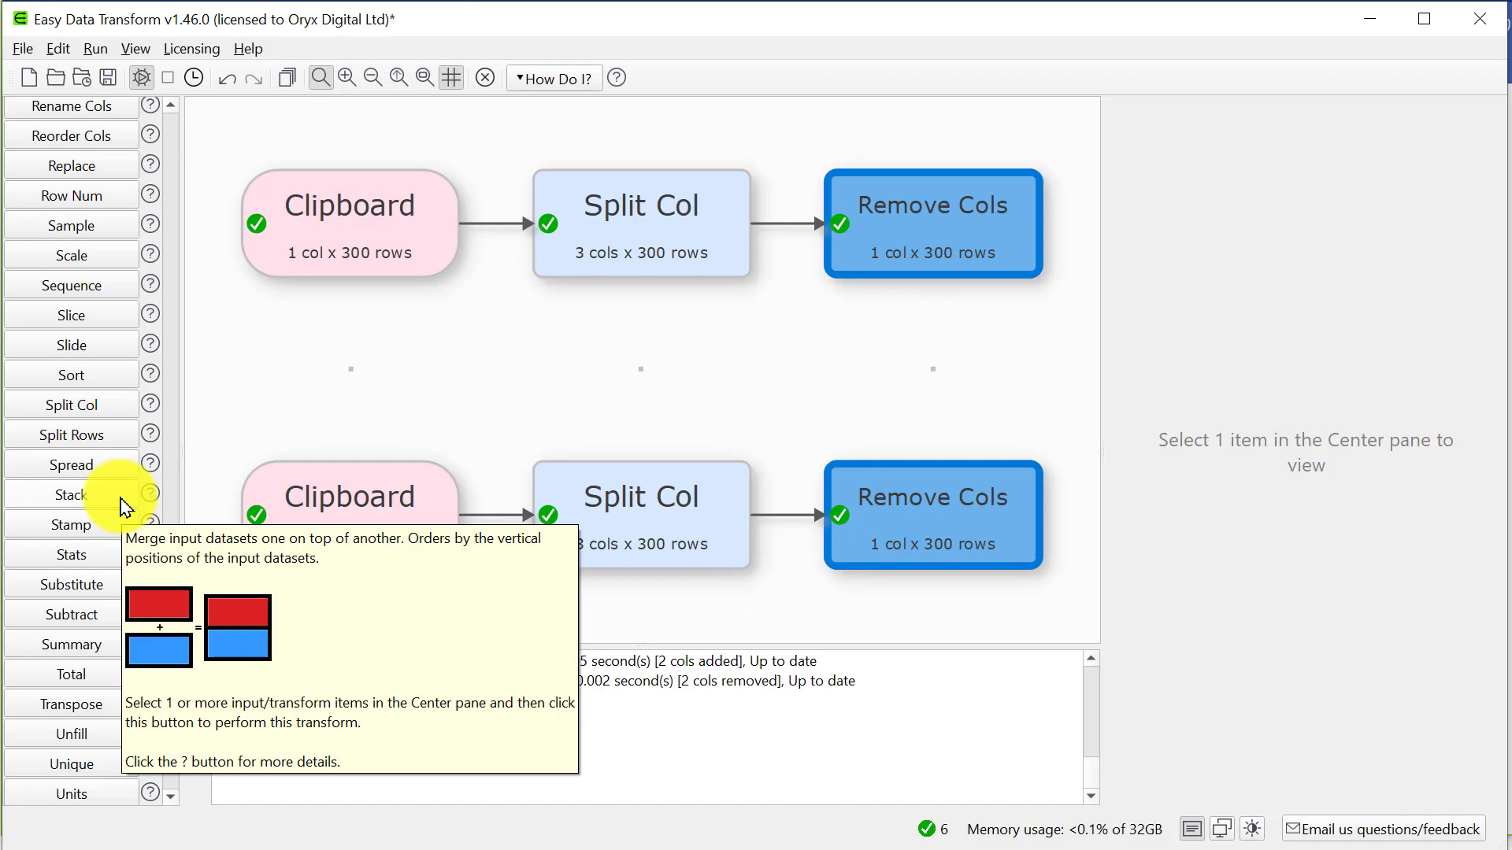
left_click(122, 502)
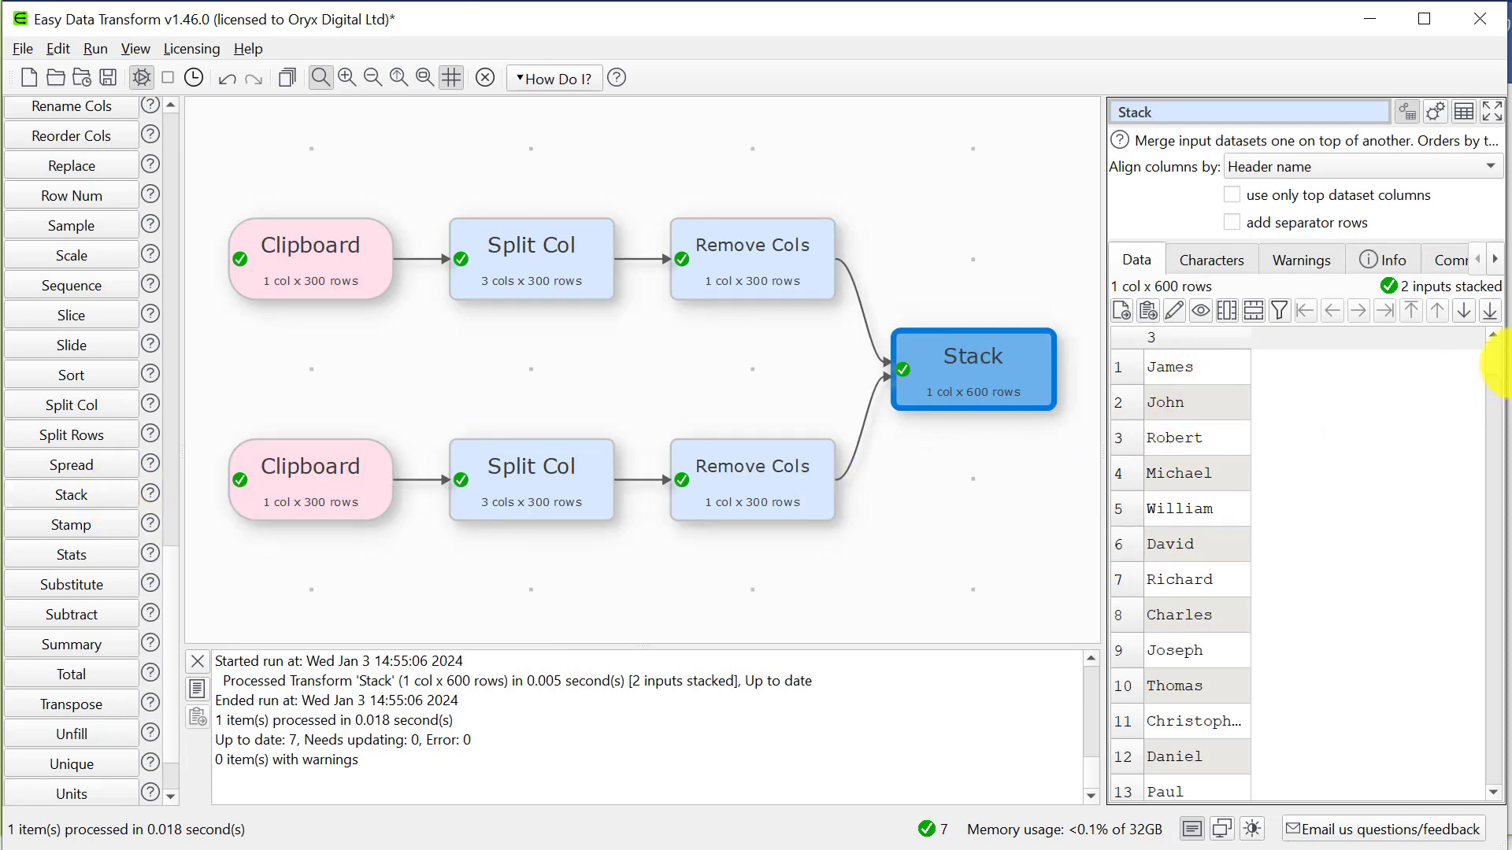
Step: Review the stacked names down to the last row and add a Row Num transform starting at 1 with increment 1
left_click_drag(1496, 367, 1471, 794)
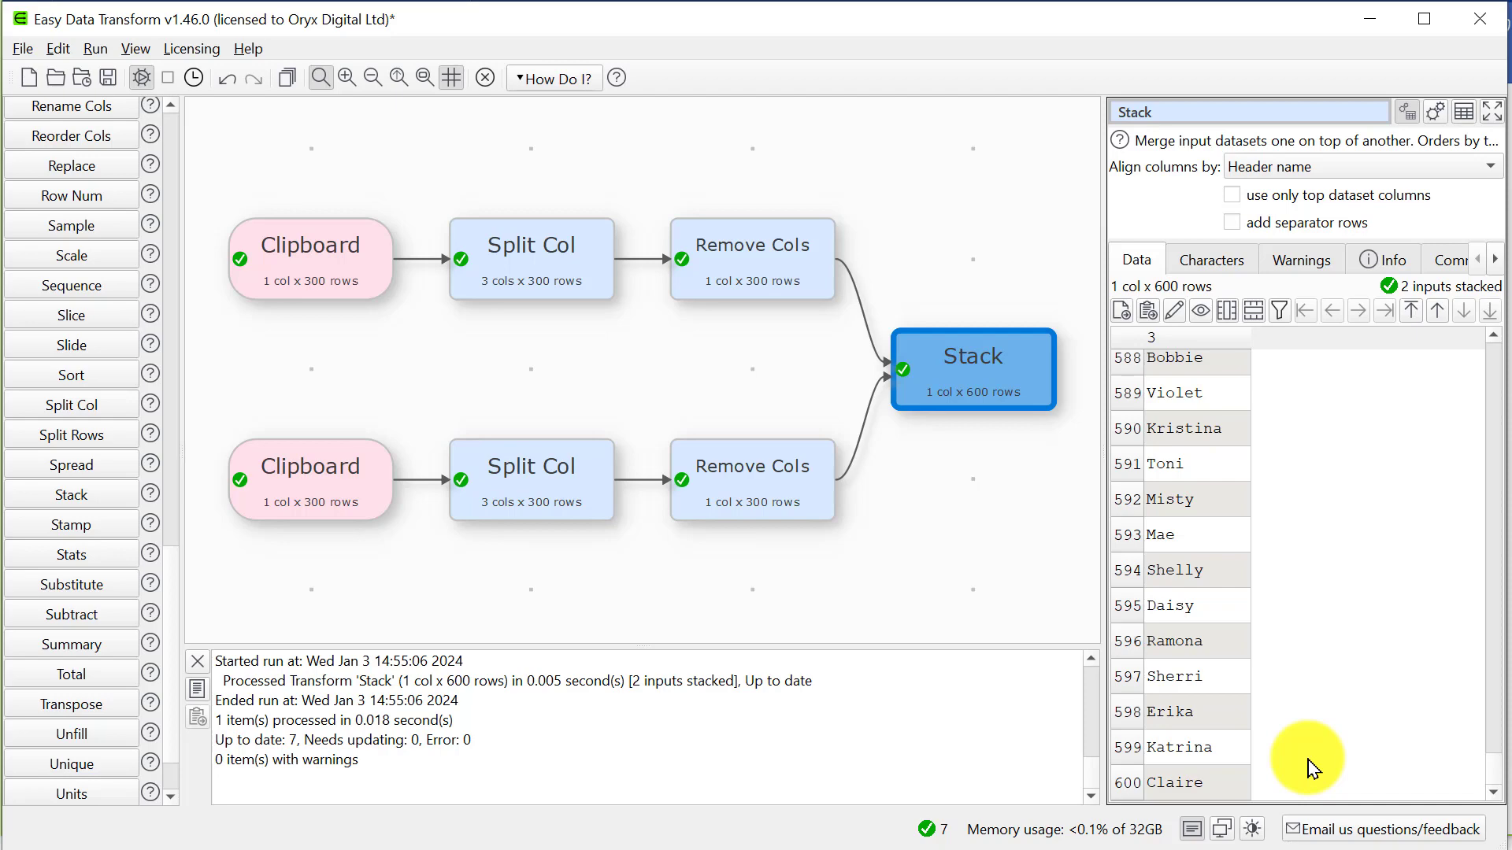
left_click(79, 196)
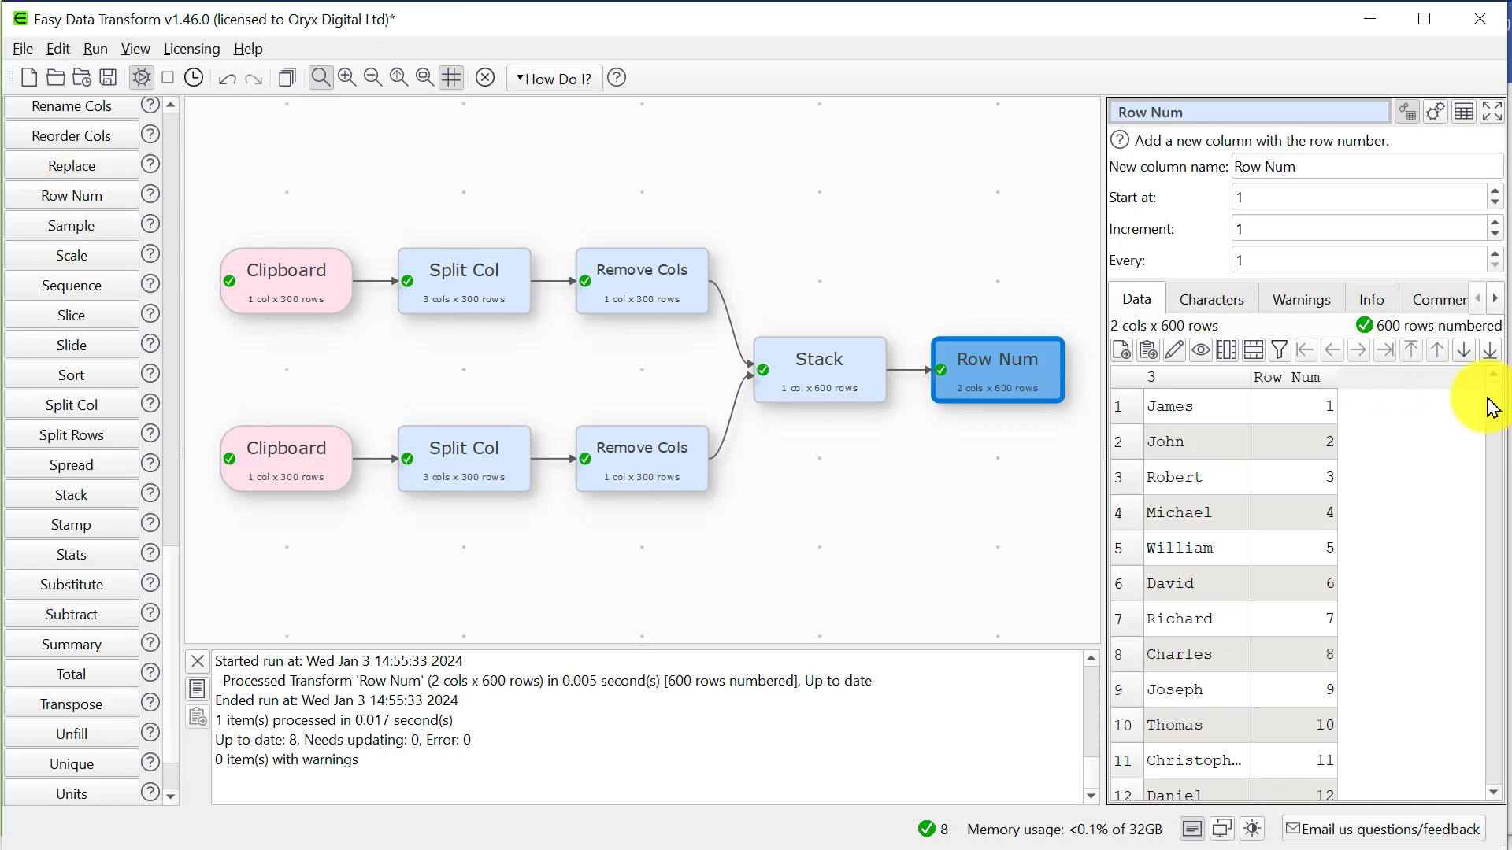
Step: Switch to Notepad++, enter the three lines value, 1 and 1000, and copy them all
scroll(1482, 555, "down", 20)
left_click_drag(1481, 547, 1475, 795)
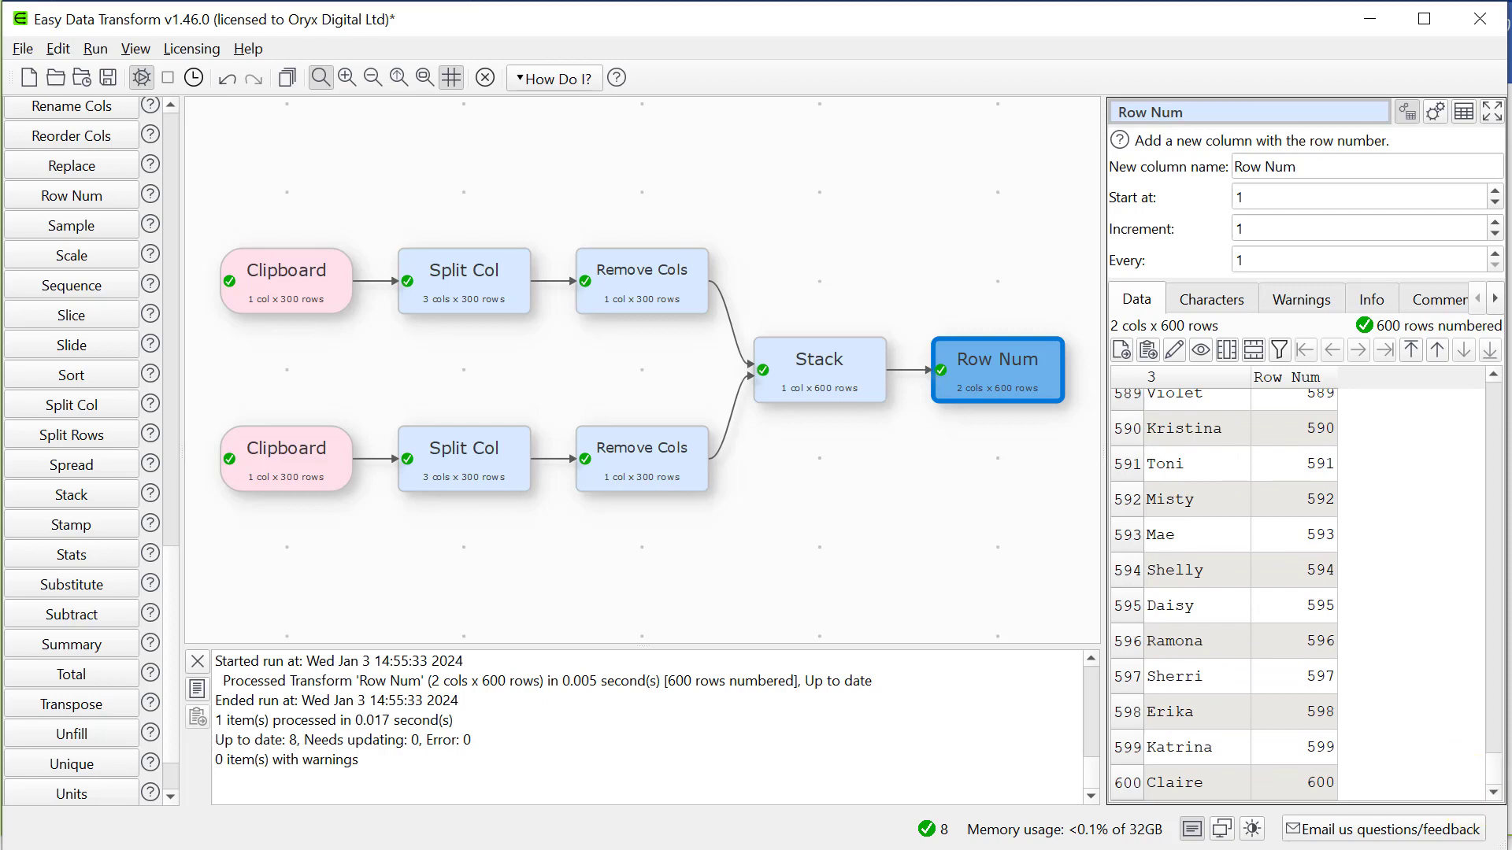
key("alt+Tab")
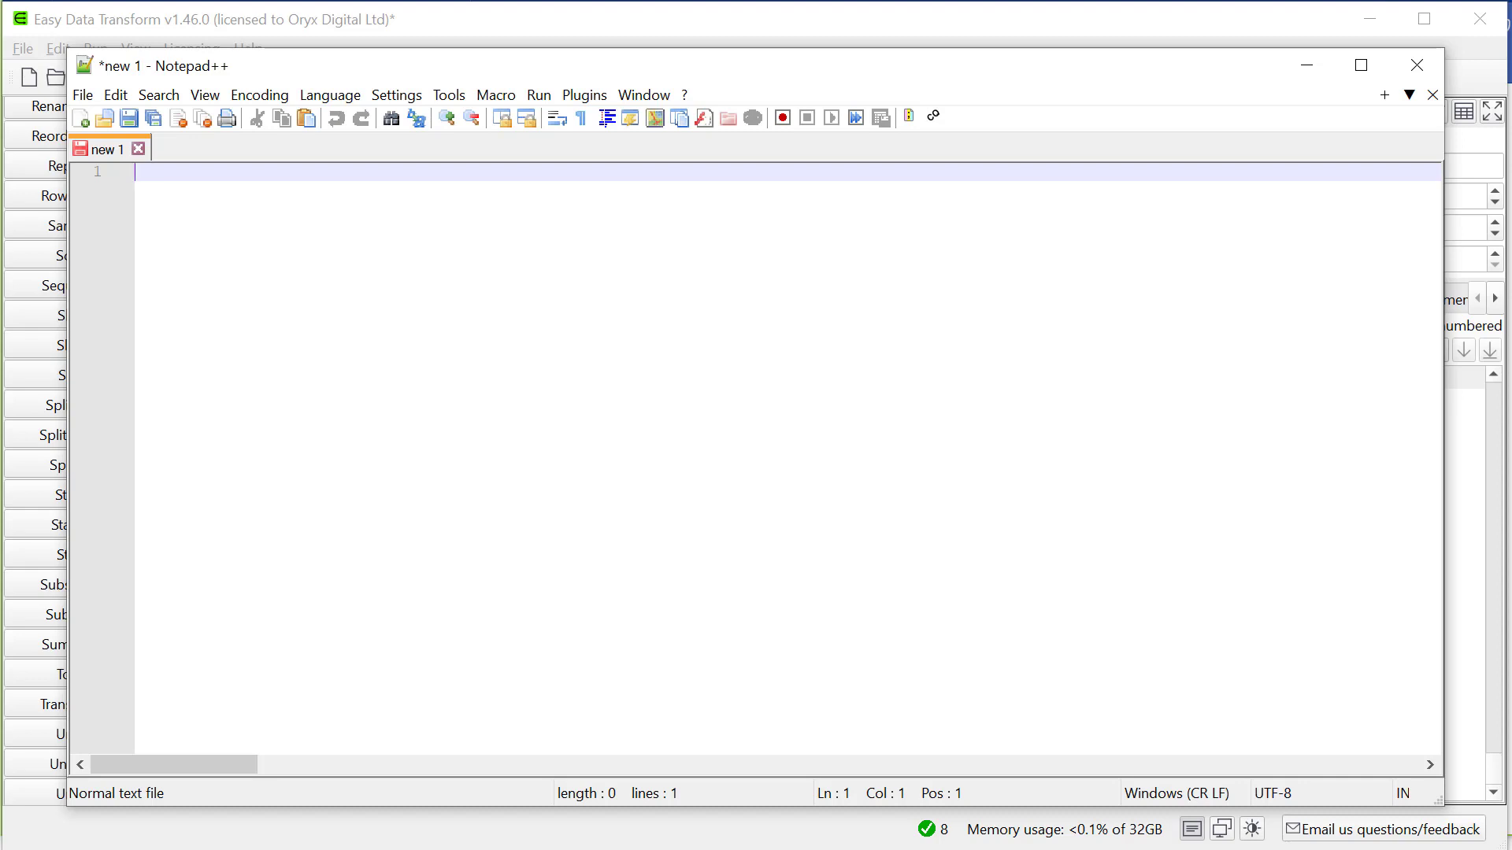
type("value")
key("Return")
type("1")
key("Return")
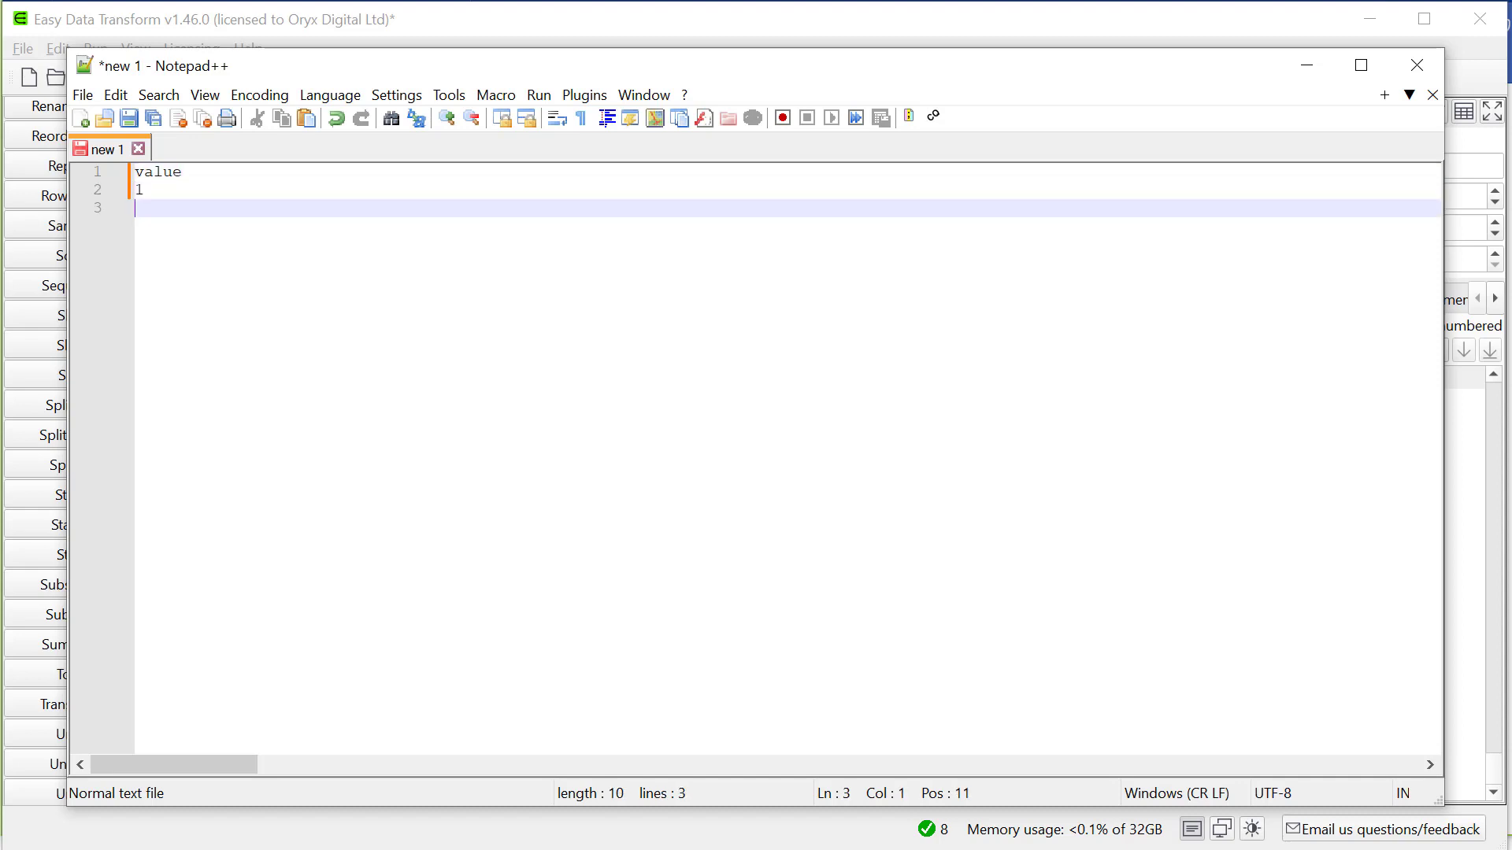
type("1000")
left_click_drag(199, 210, 124, 172)
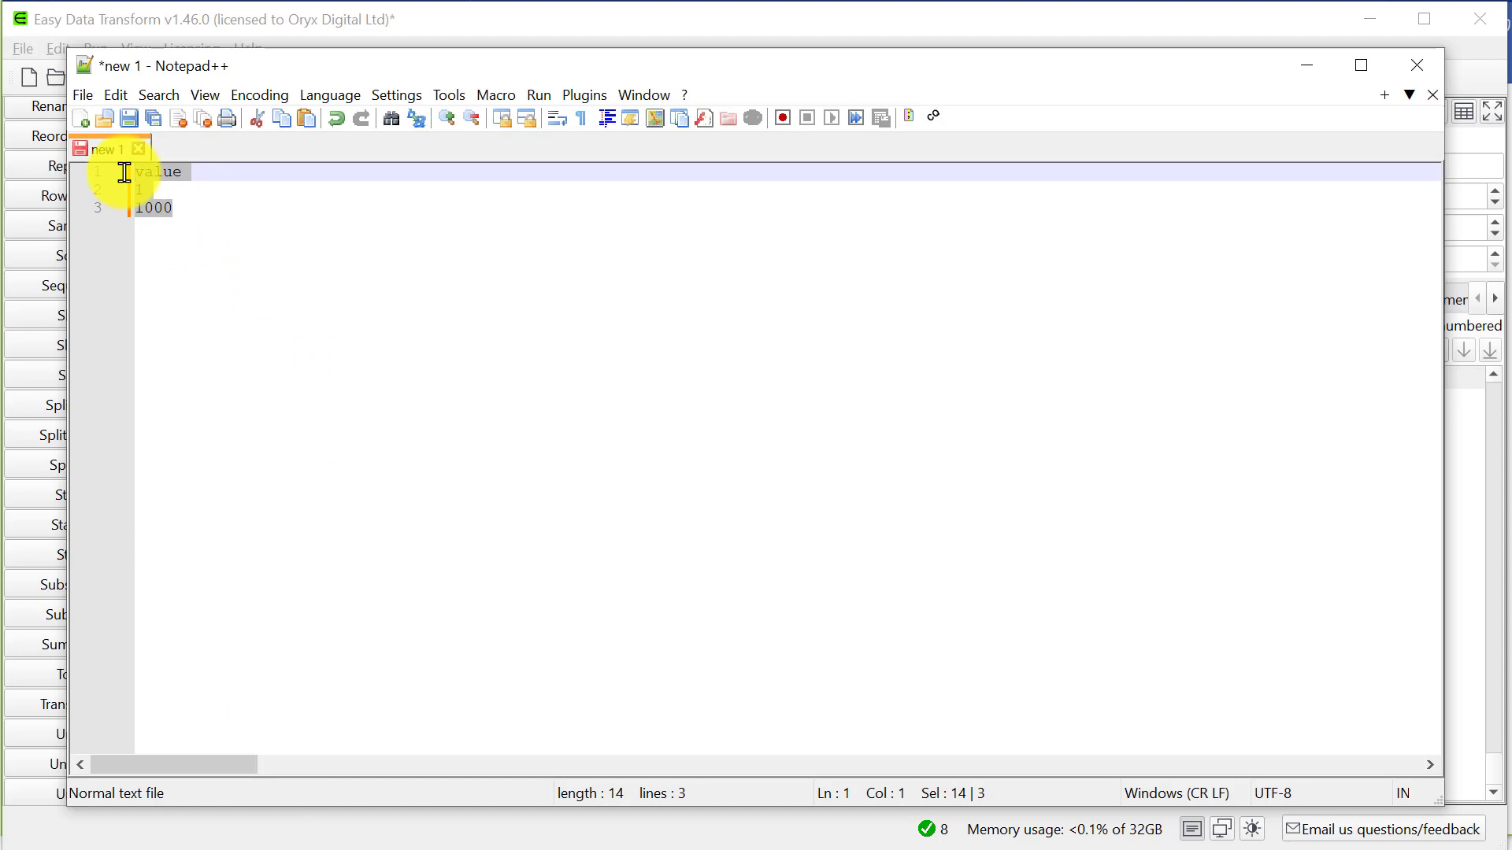
Step: Back in Easy Data Transform, add the copied lines as a clipboard input and attach a Sequence transform that adds the missing integers
left_click(204, 23)
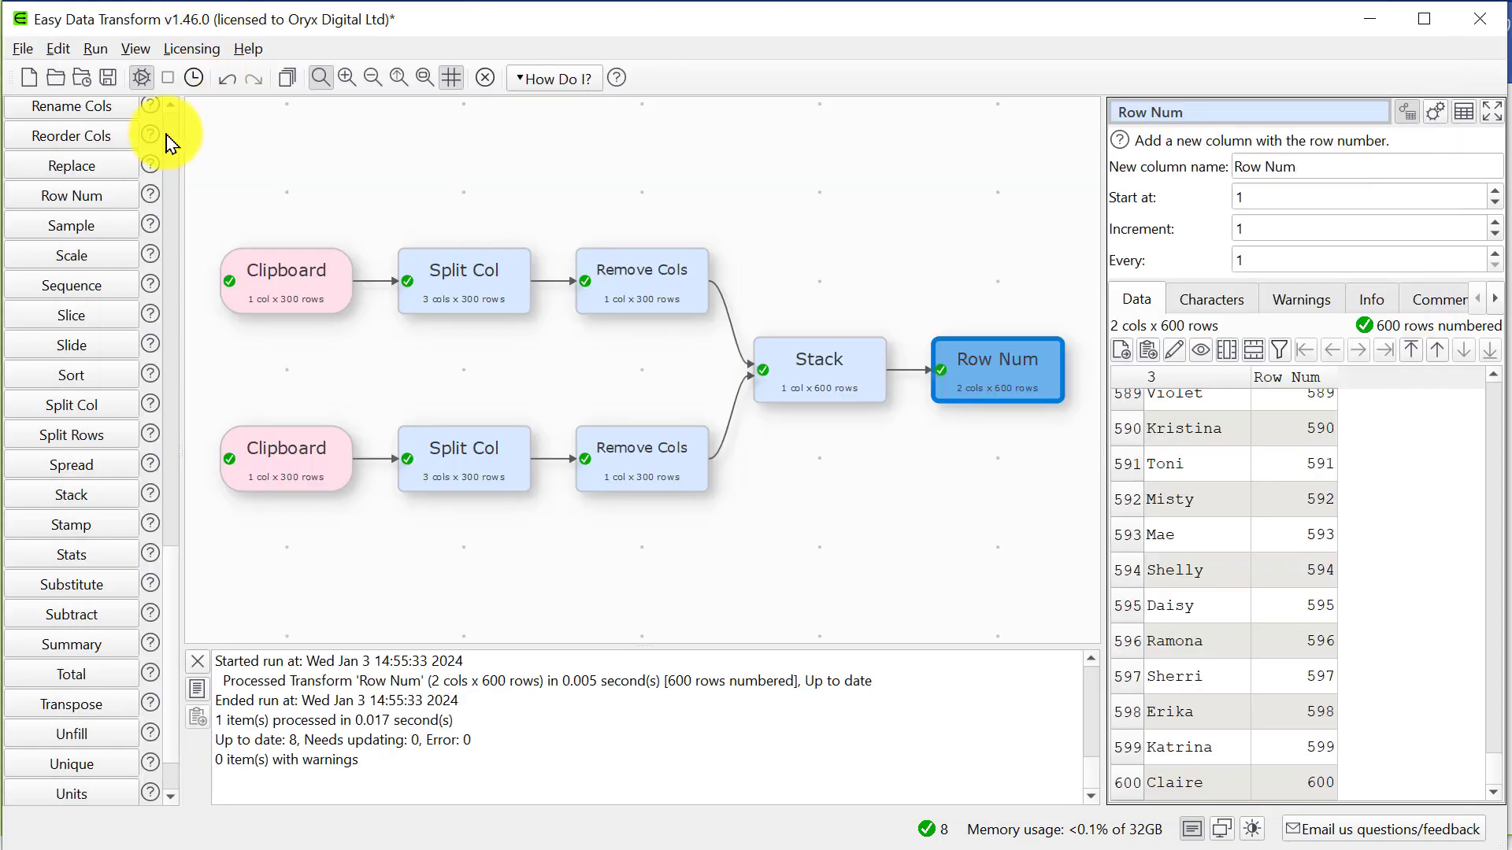
scroll(172, 141, "up", 15)
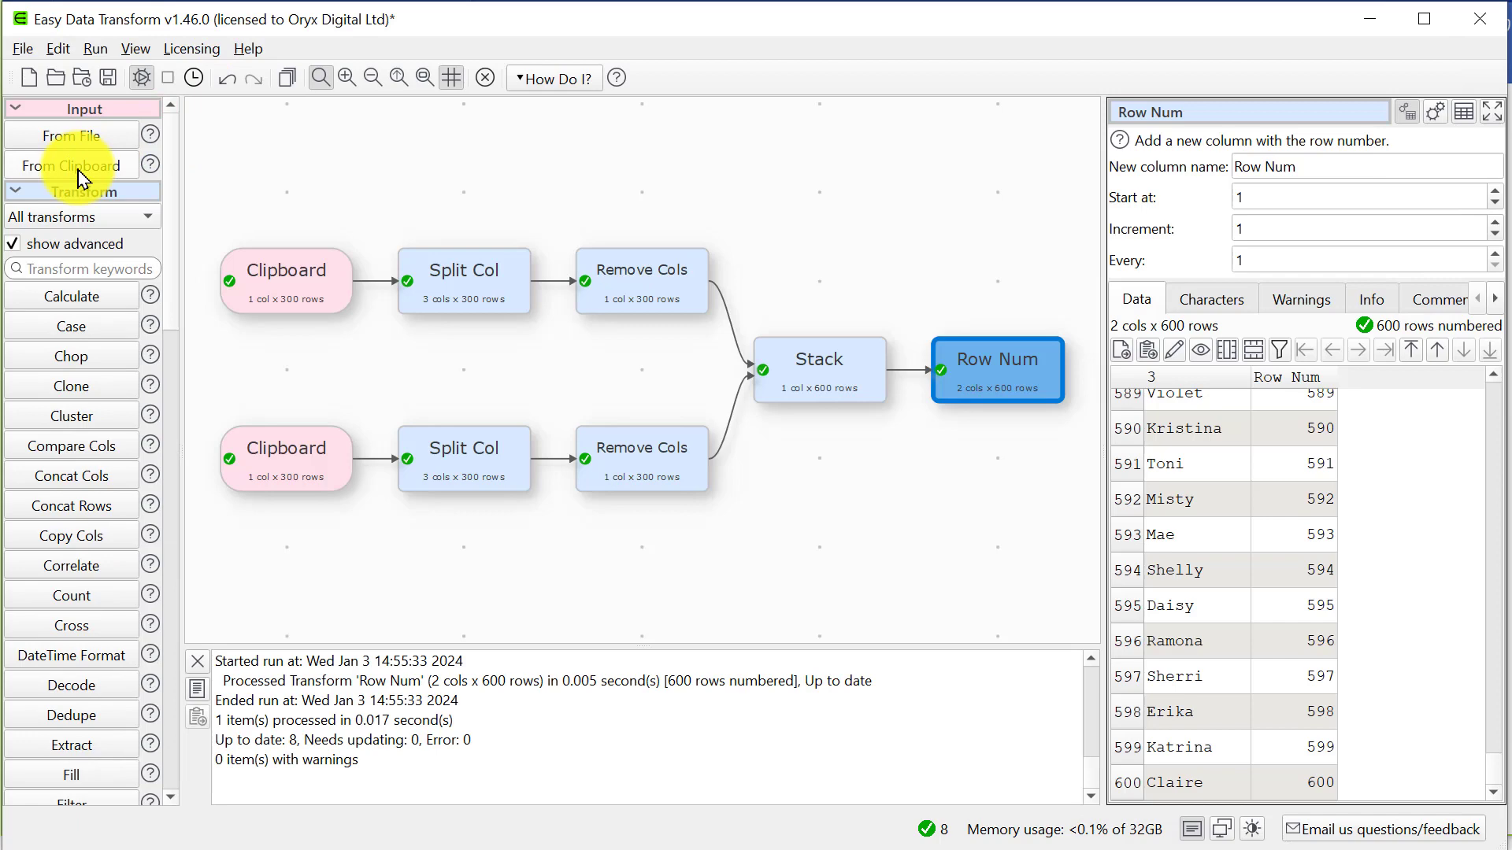
left_click(71, 166)
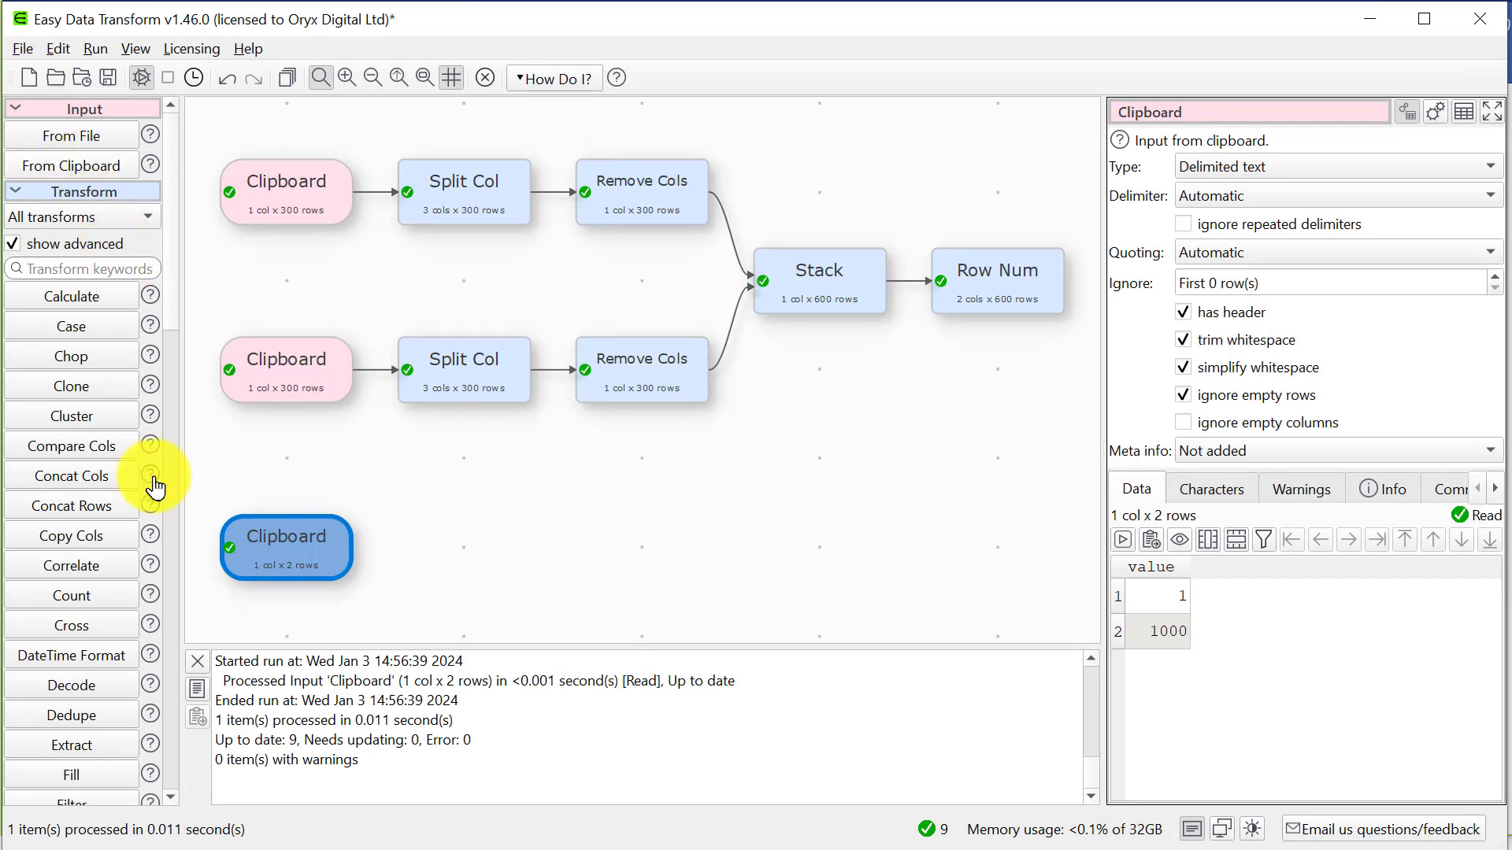
scroll(172, 754, "down", 15)
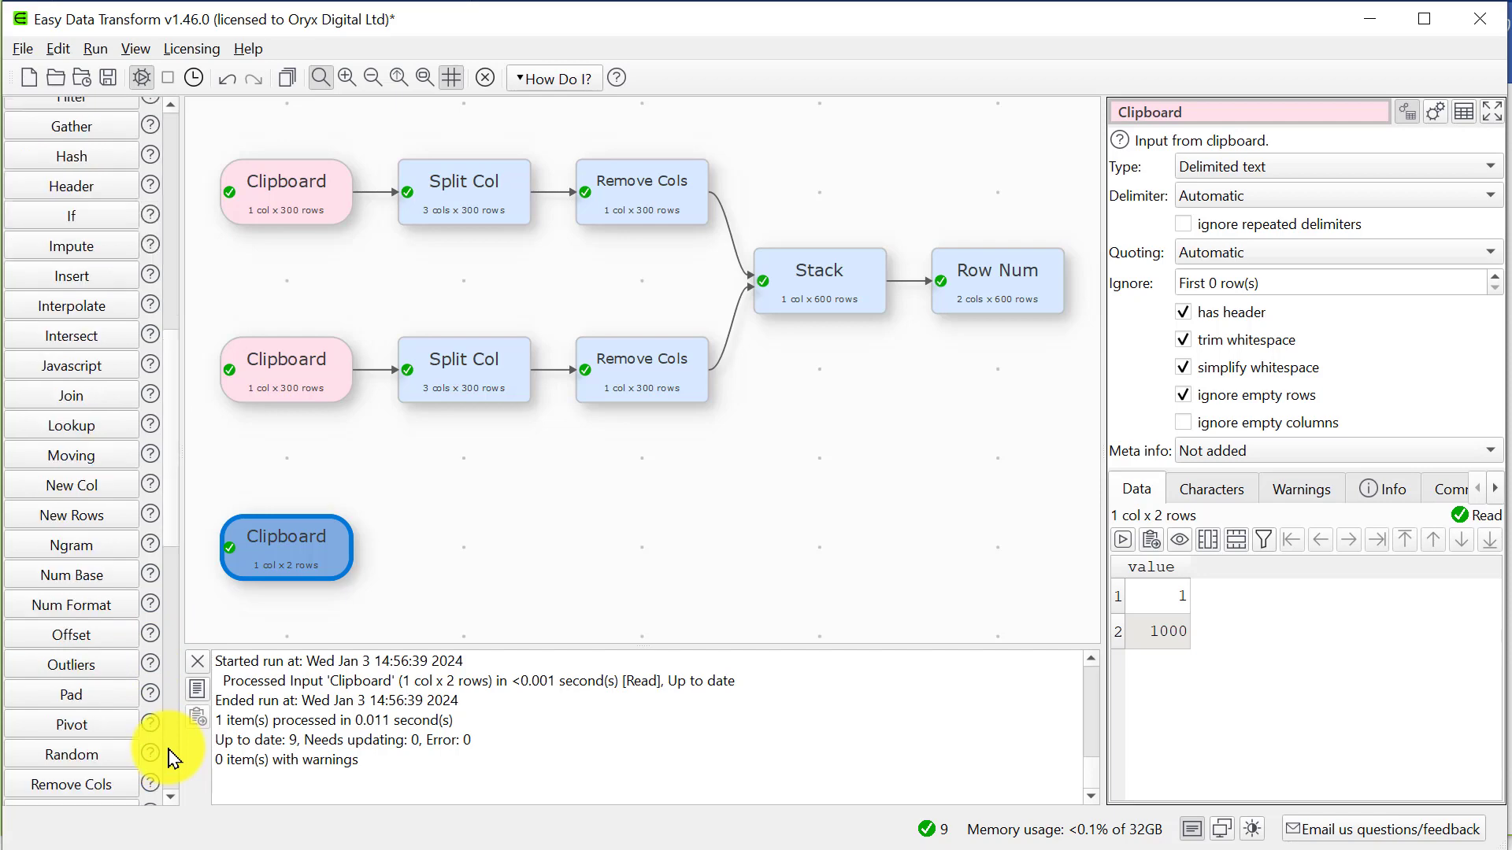
left_click(70, 285)
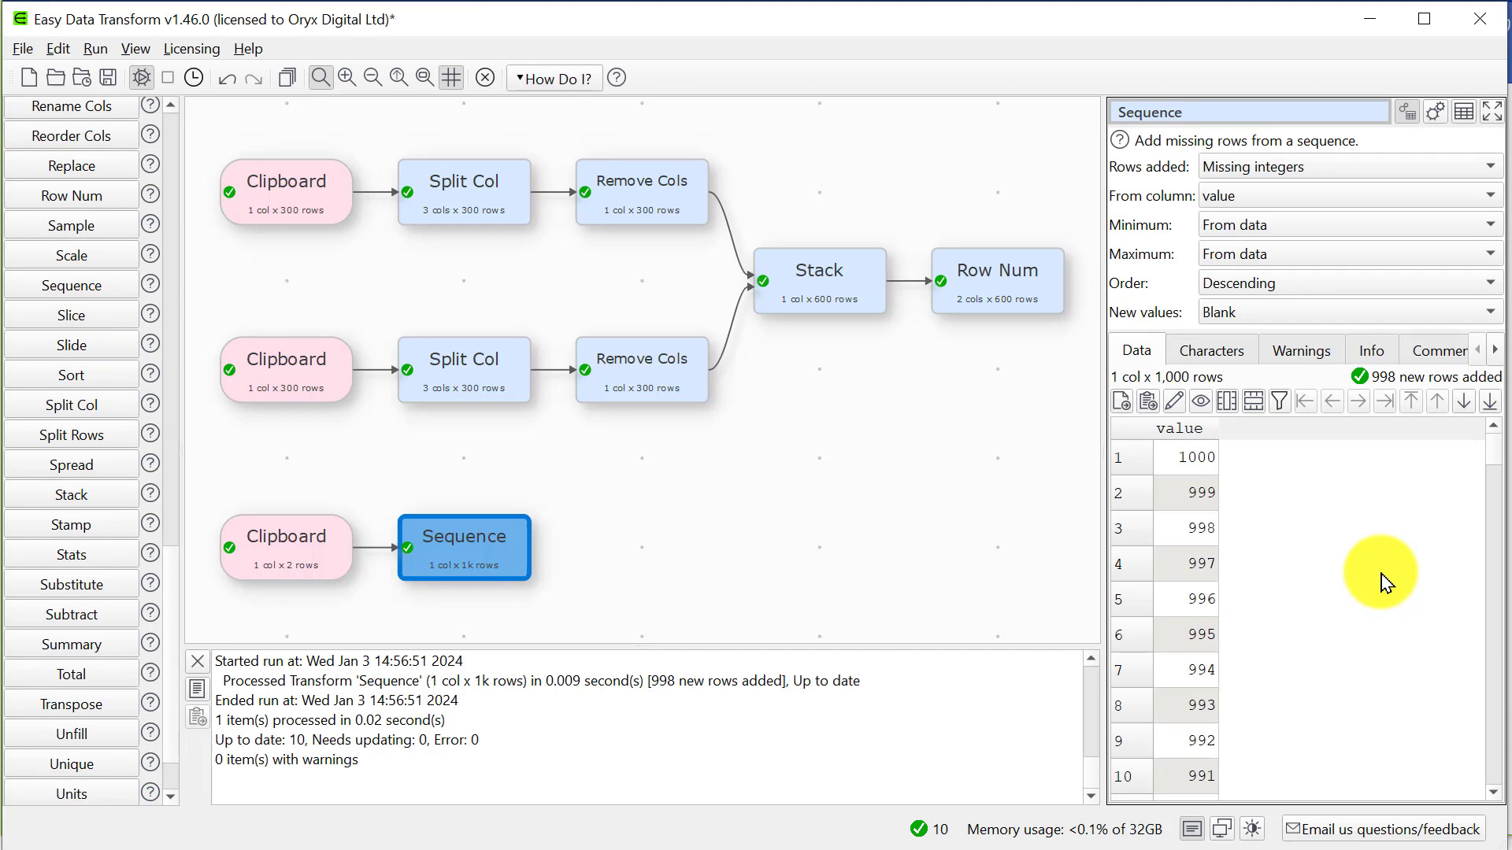
Step: Add a Random transform after the Sequence that generates integers from 1 to 600
scroll(175, 426, "up", 10)
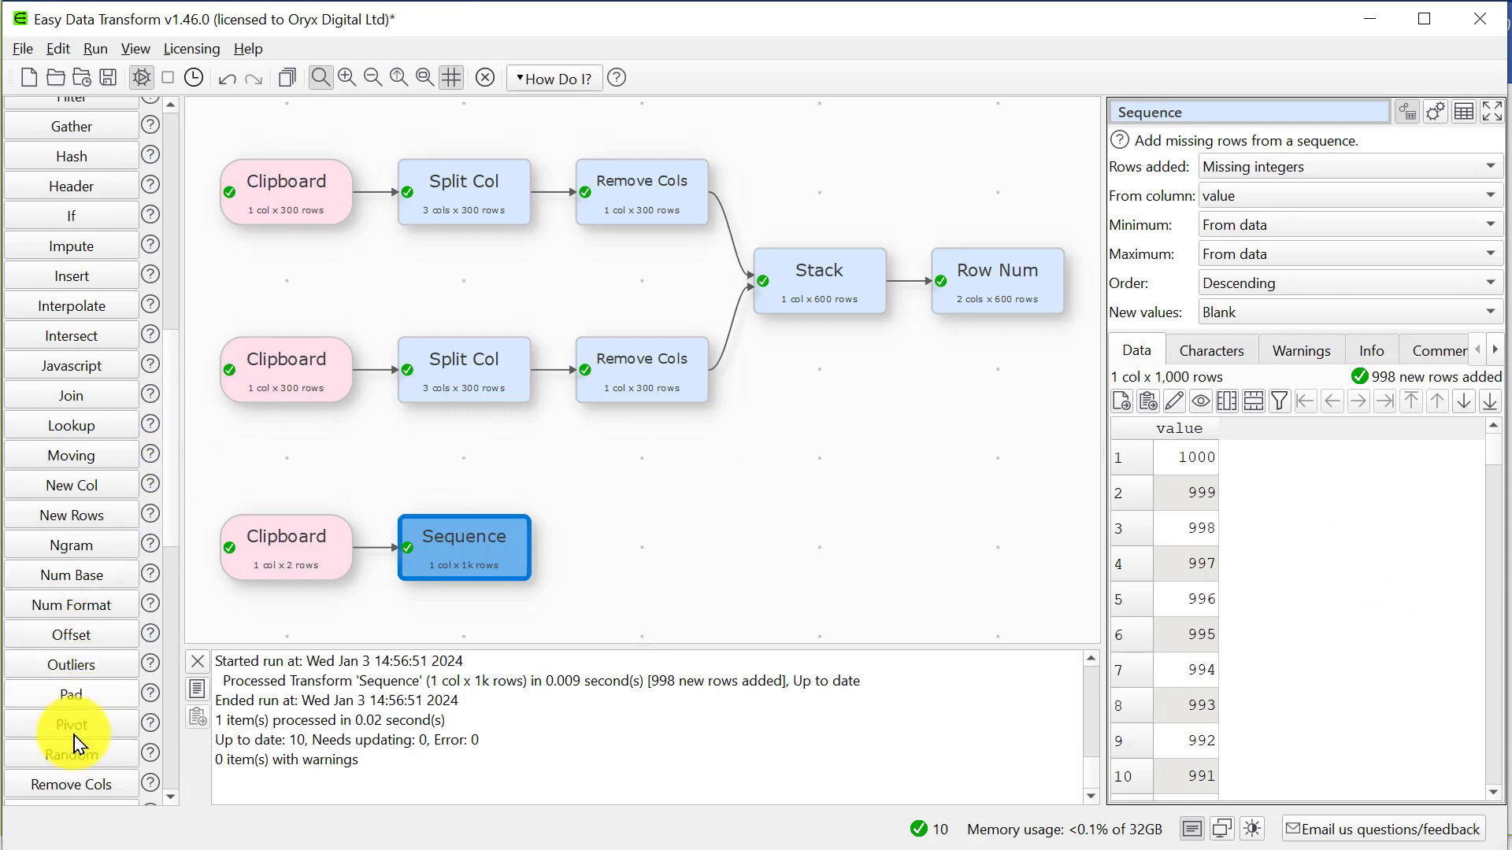
left_click(73, 757)
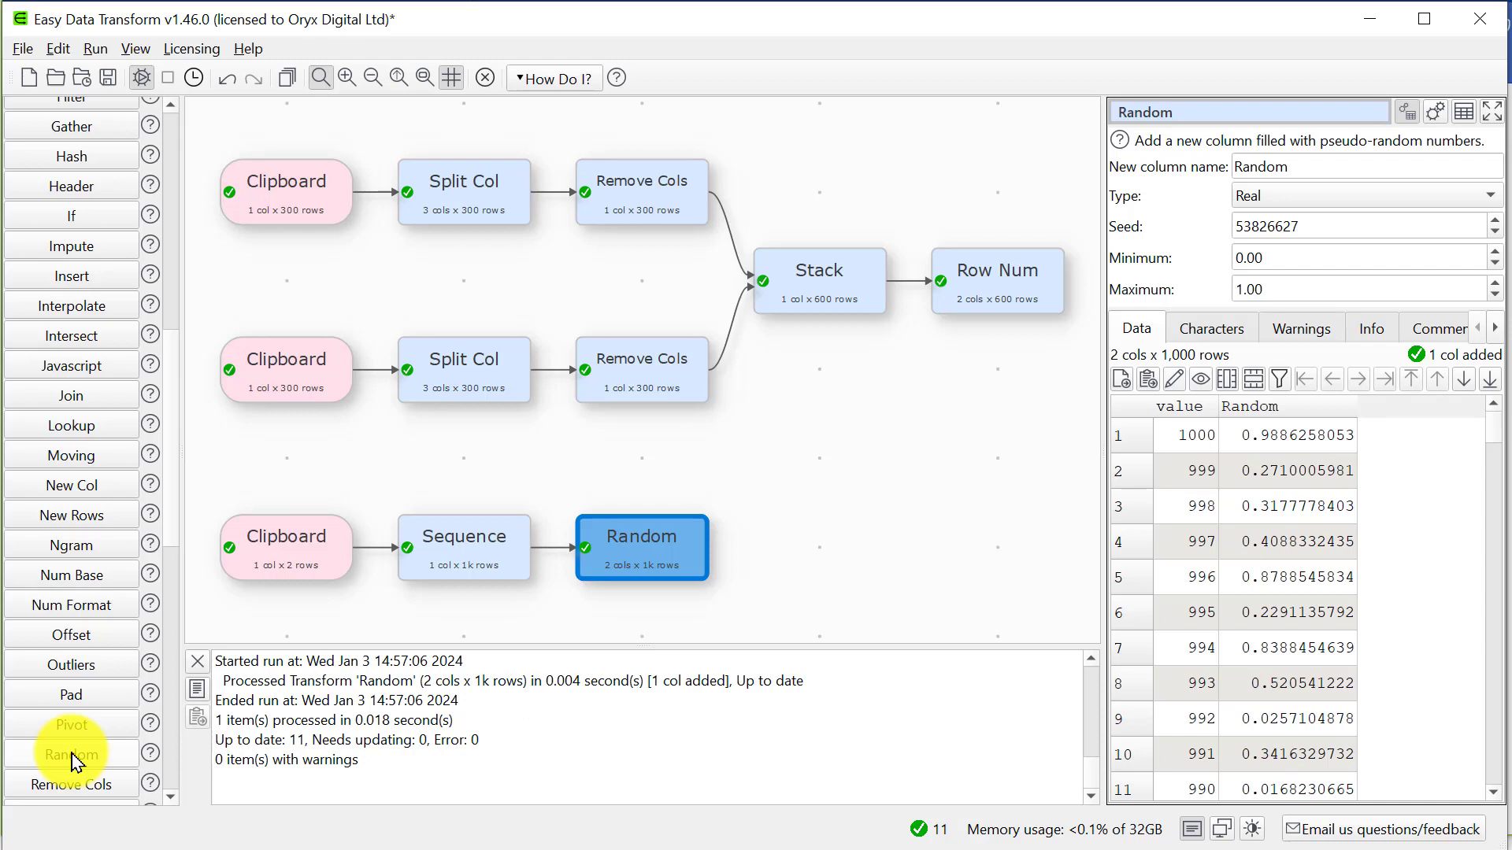
left_click(1261, 199)
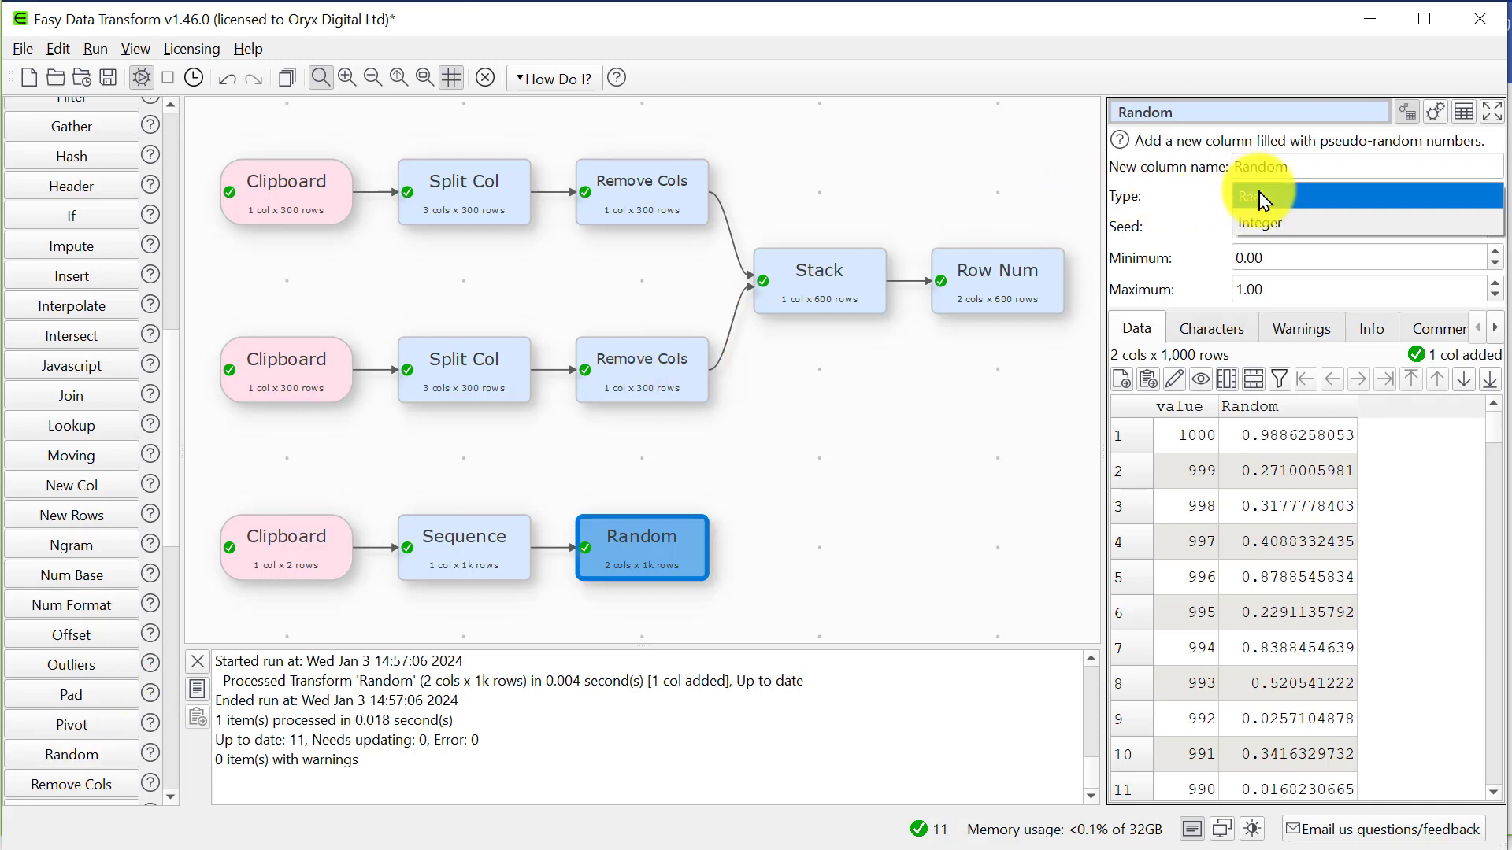
left_click(1260, 224)
left_click(1276, 257)
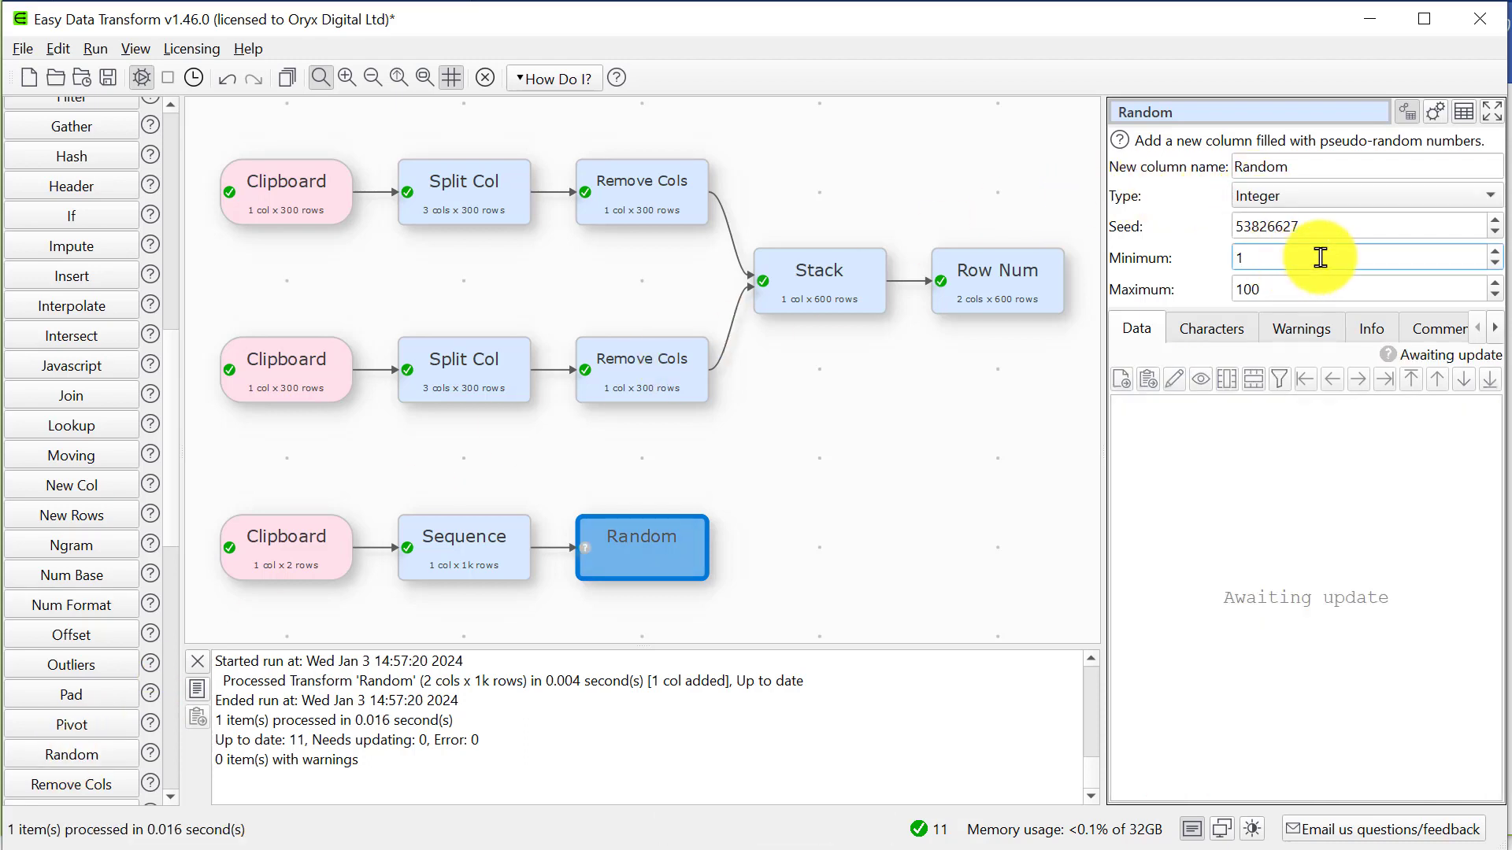
double_click(1335, 280)
type("600")
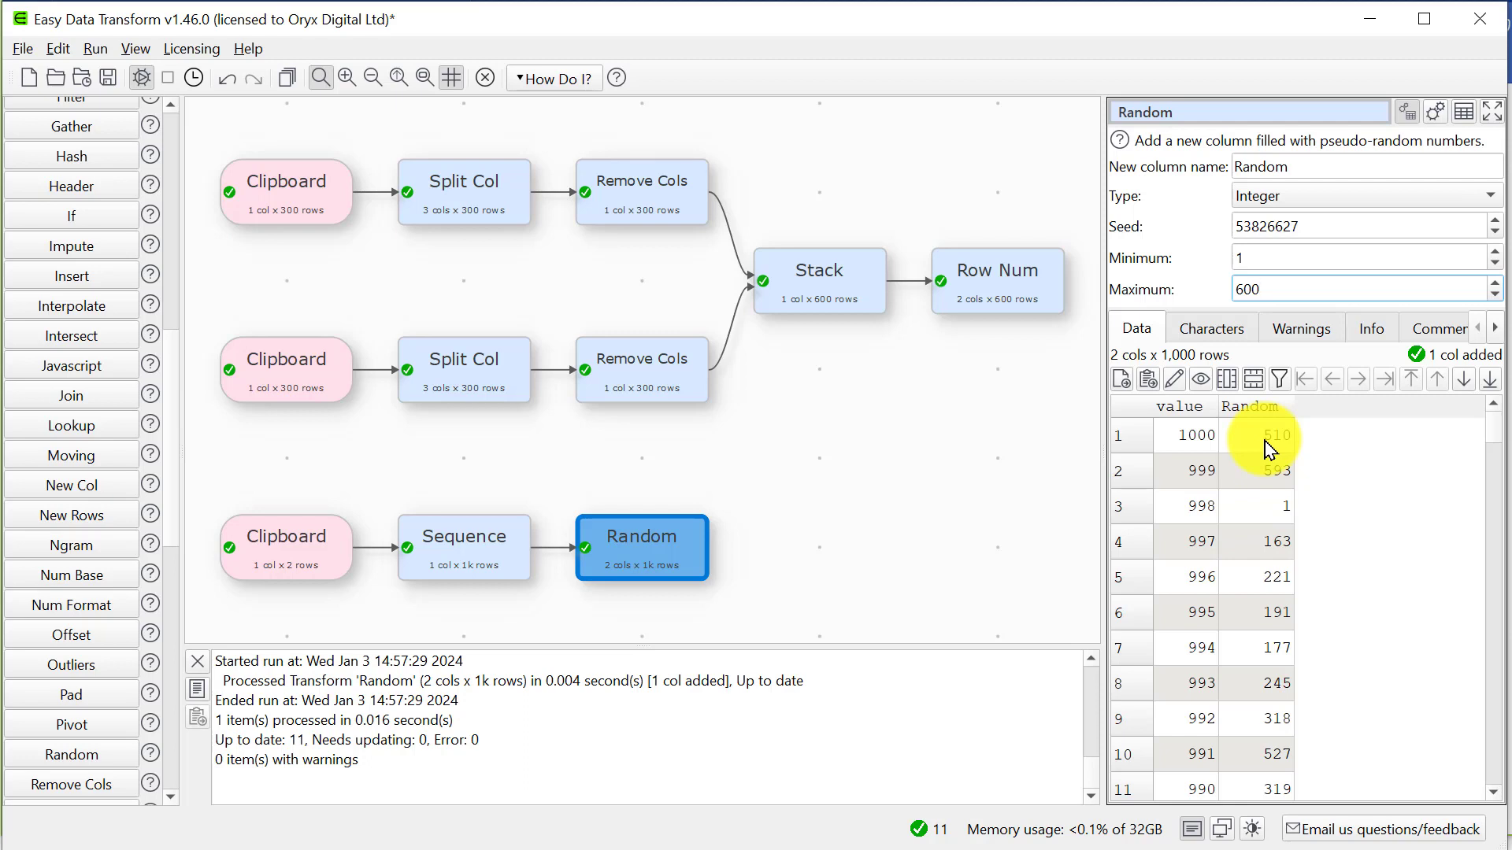
Step: Move the Clipboard, Sequence and Random branch above the two name branches
left_click_drag(267, 475, 657, 624)
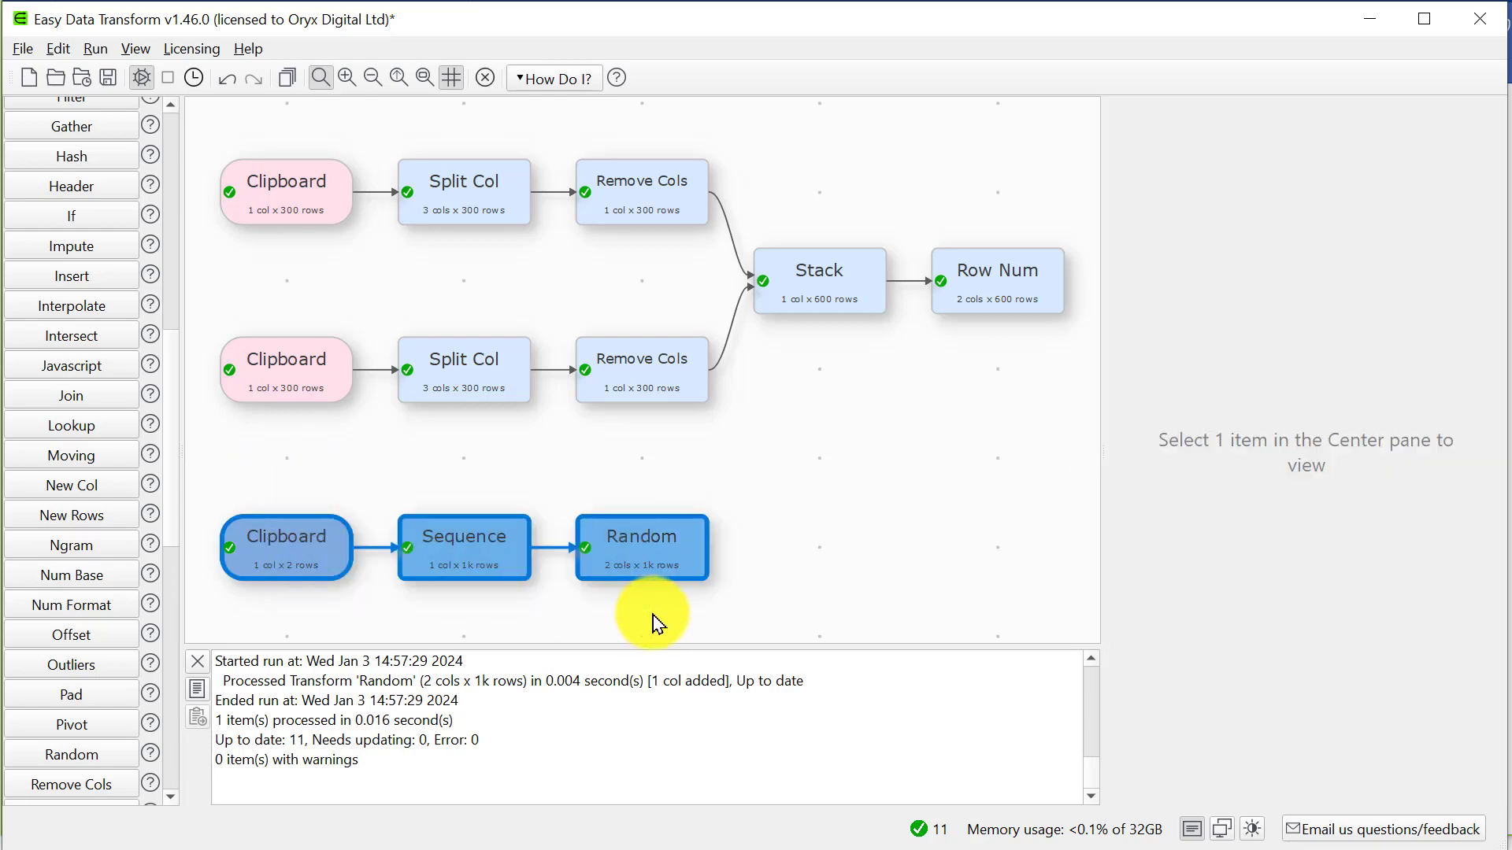
left_click_drag(304, 540, 267, 84)
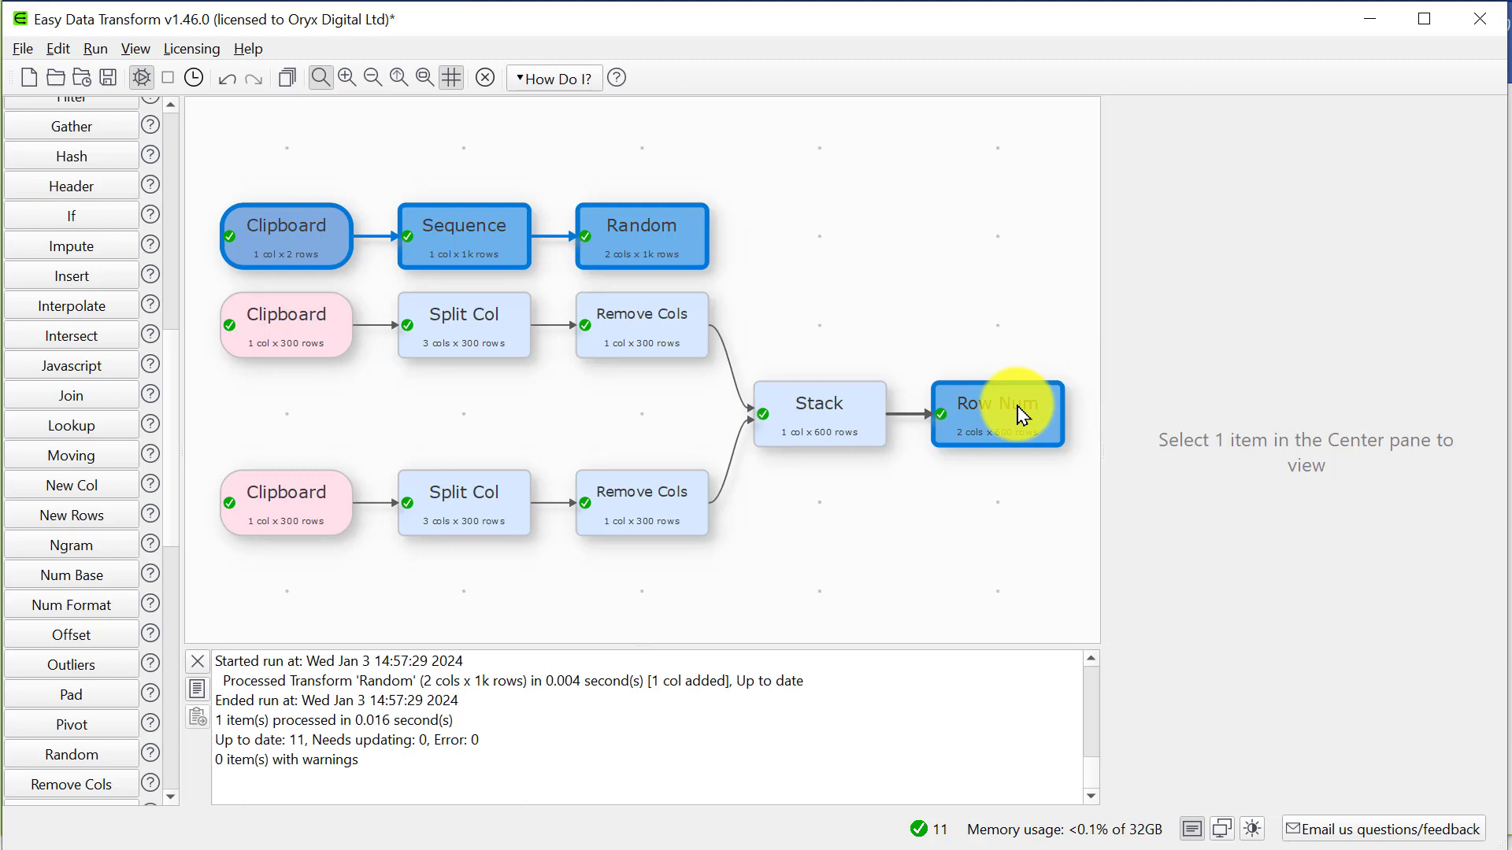
left_click(67, 426)
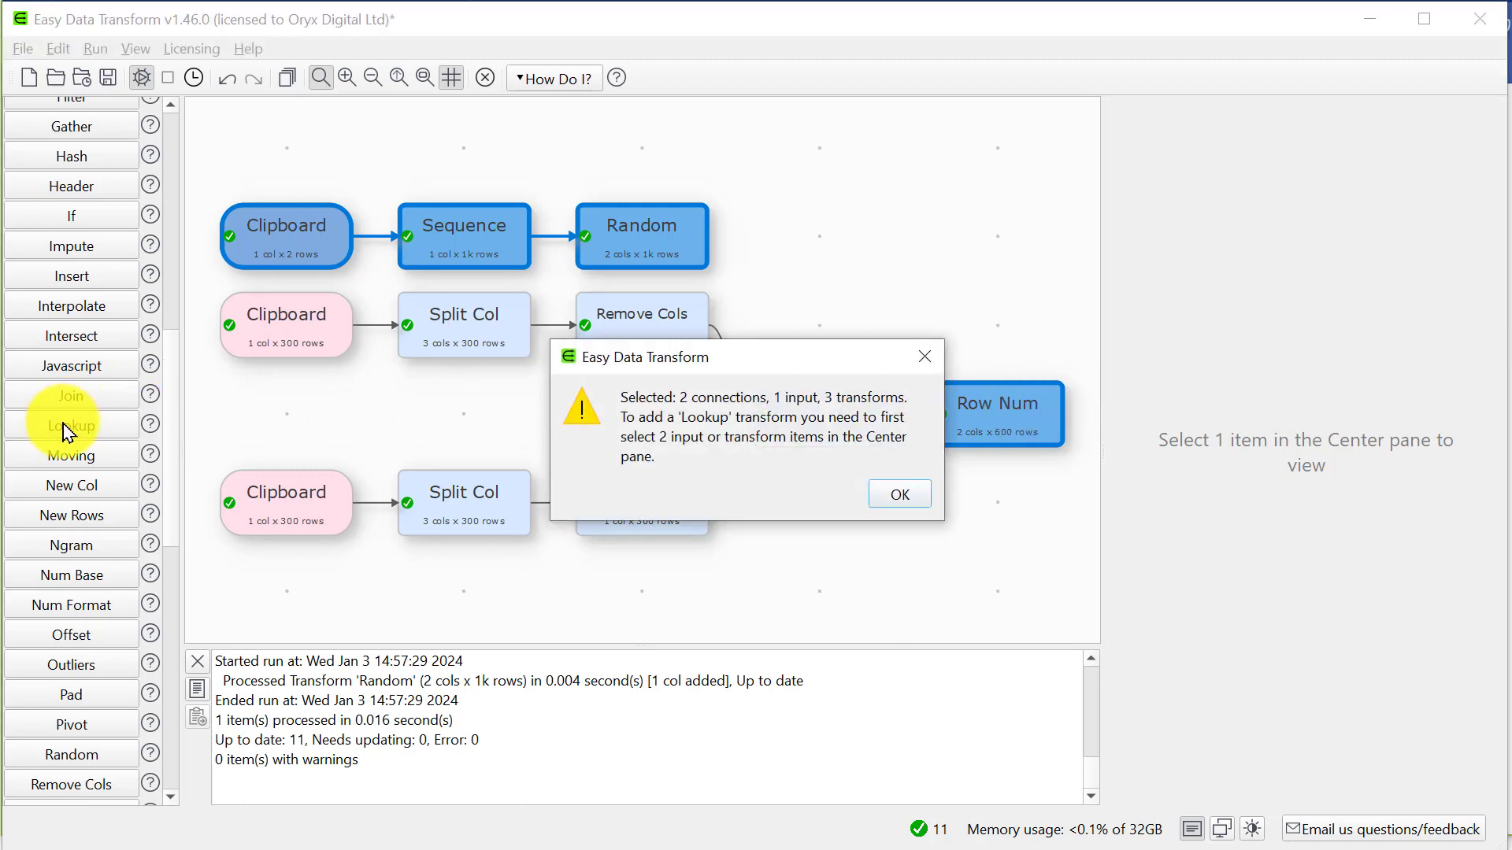
left_click(913, 492)
left_click(825, 195)
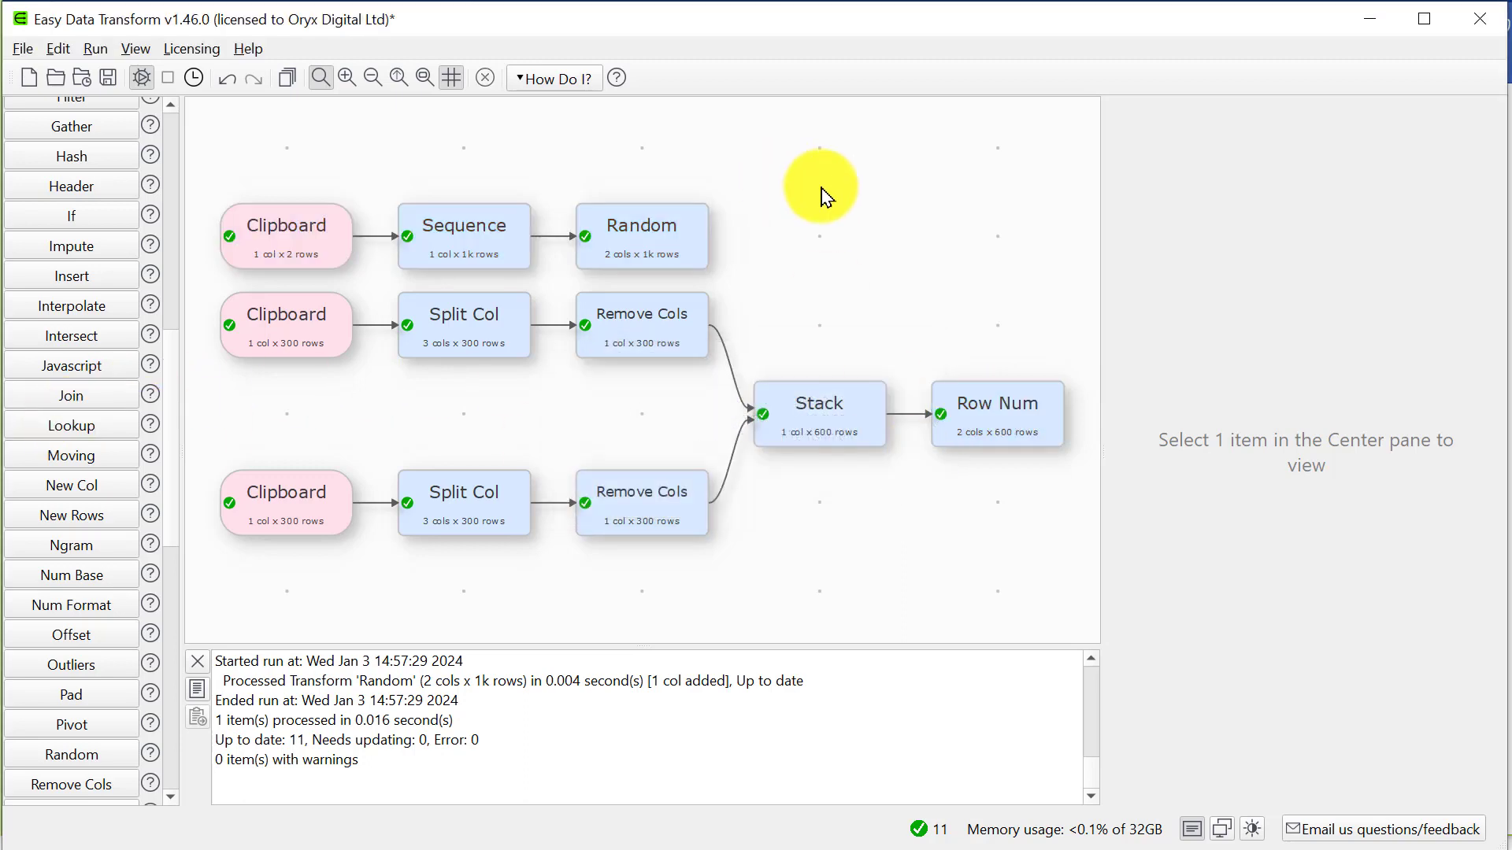
Step: Add a Lookup transform that combines only the Random and Row Num outputs
left_click(969, 398)
left_click(675, 236, "ctrl")
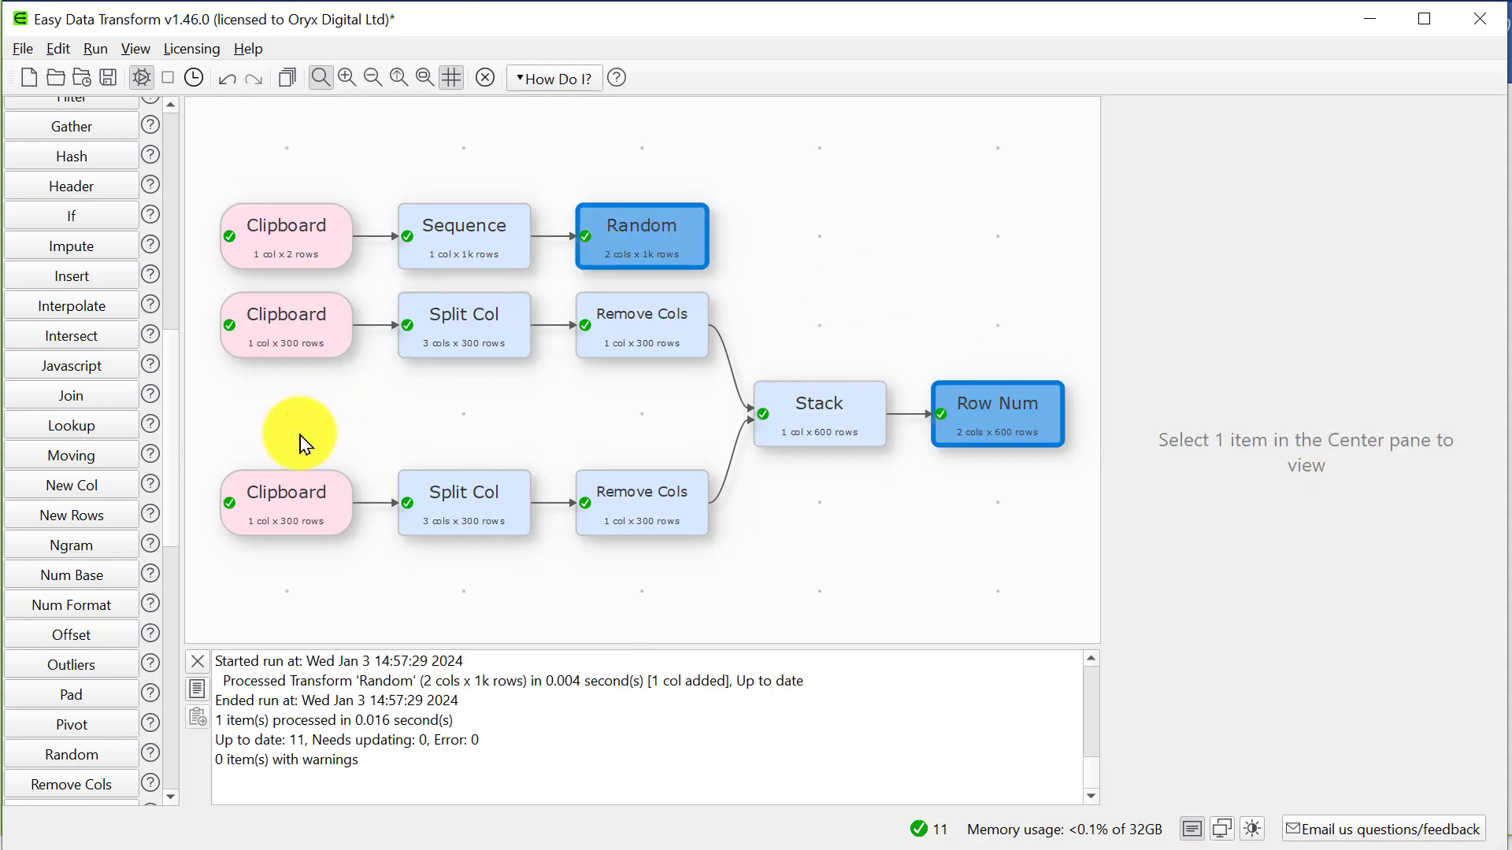
left_click(90, 435)
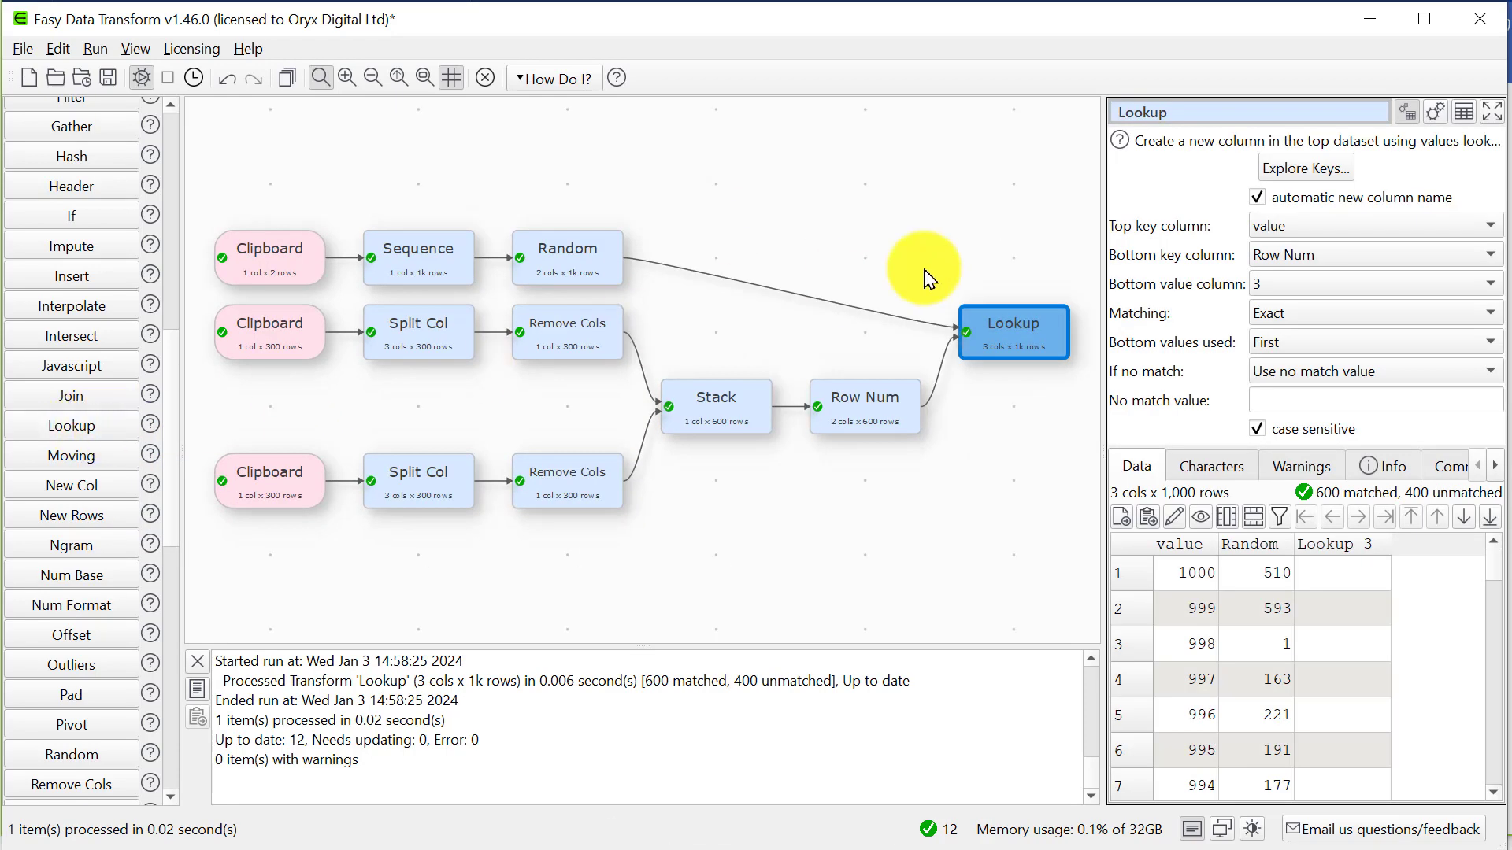
Step: Match the Lookup's top key column Random to bottom key column Row Num, use value column 3, and review the looked-up names to the last row
left_click(1282, 227)
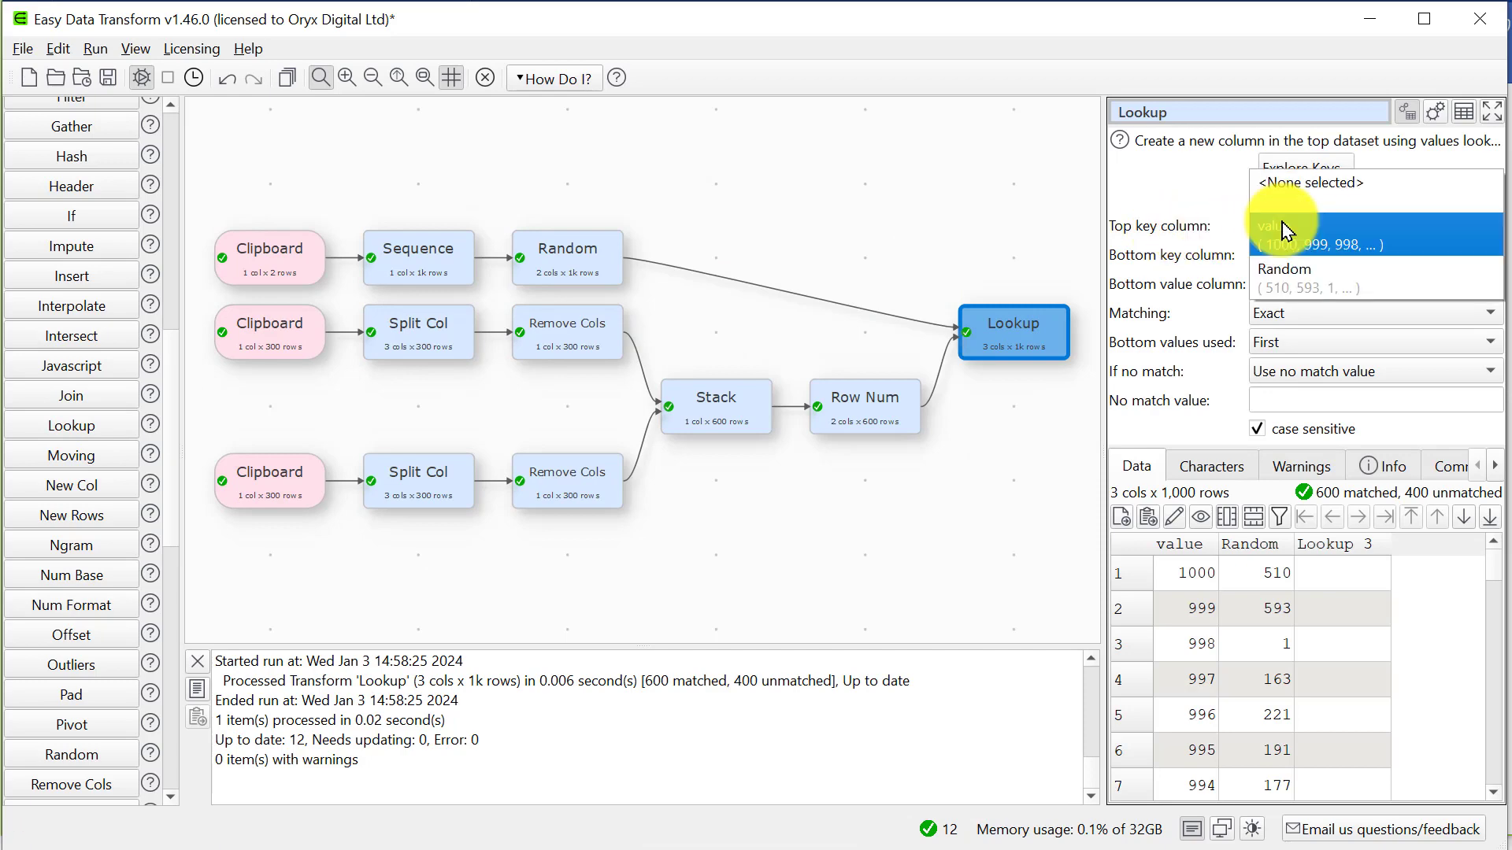
left_click(1283, 277)
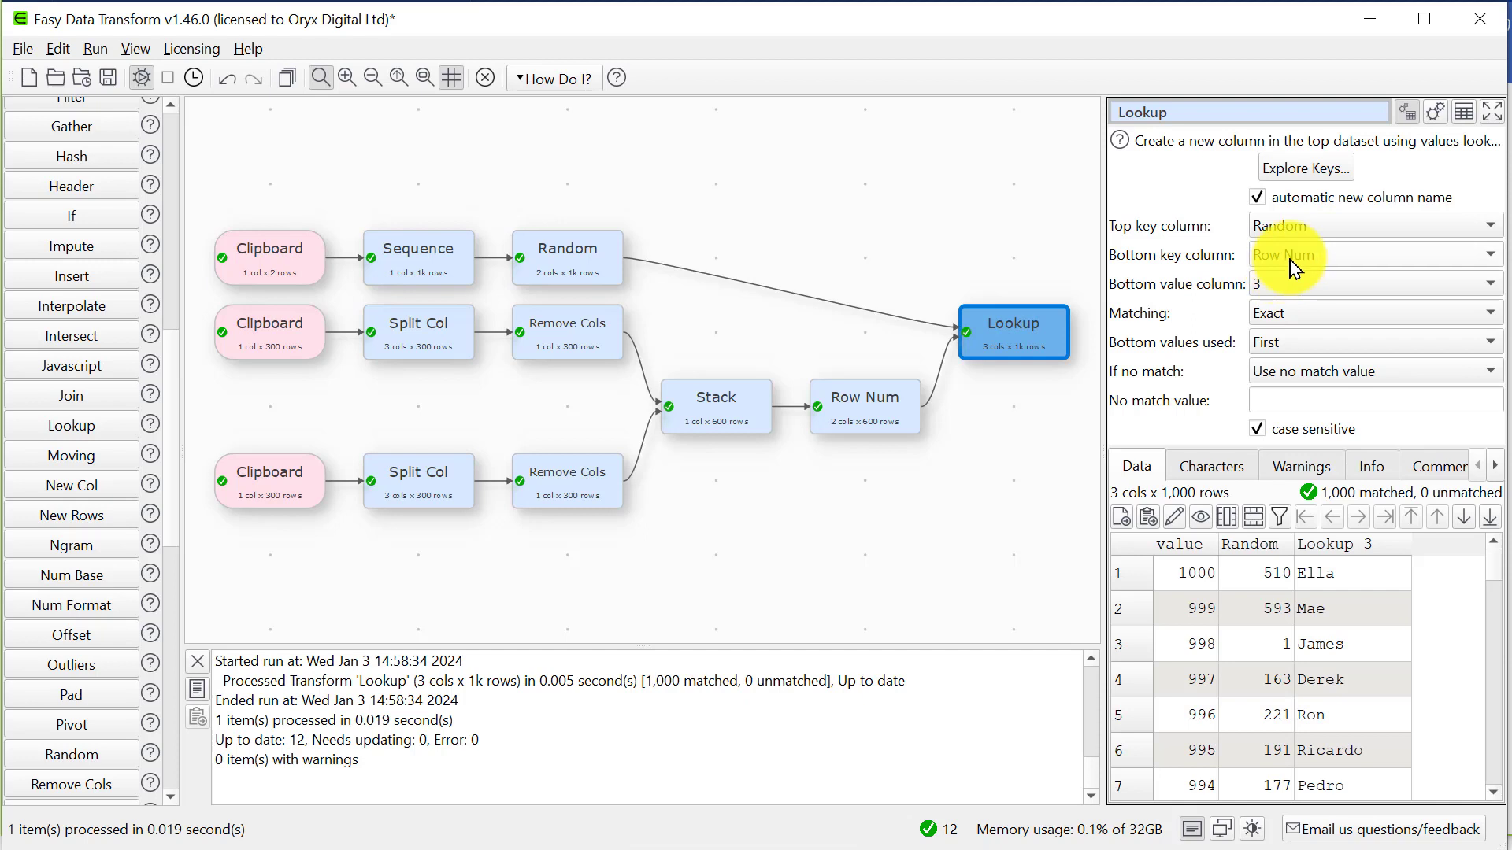
left_click(1291, 254)
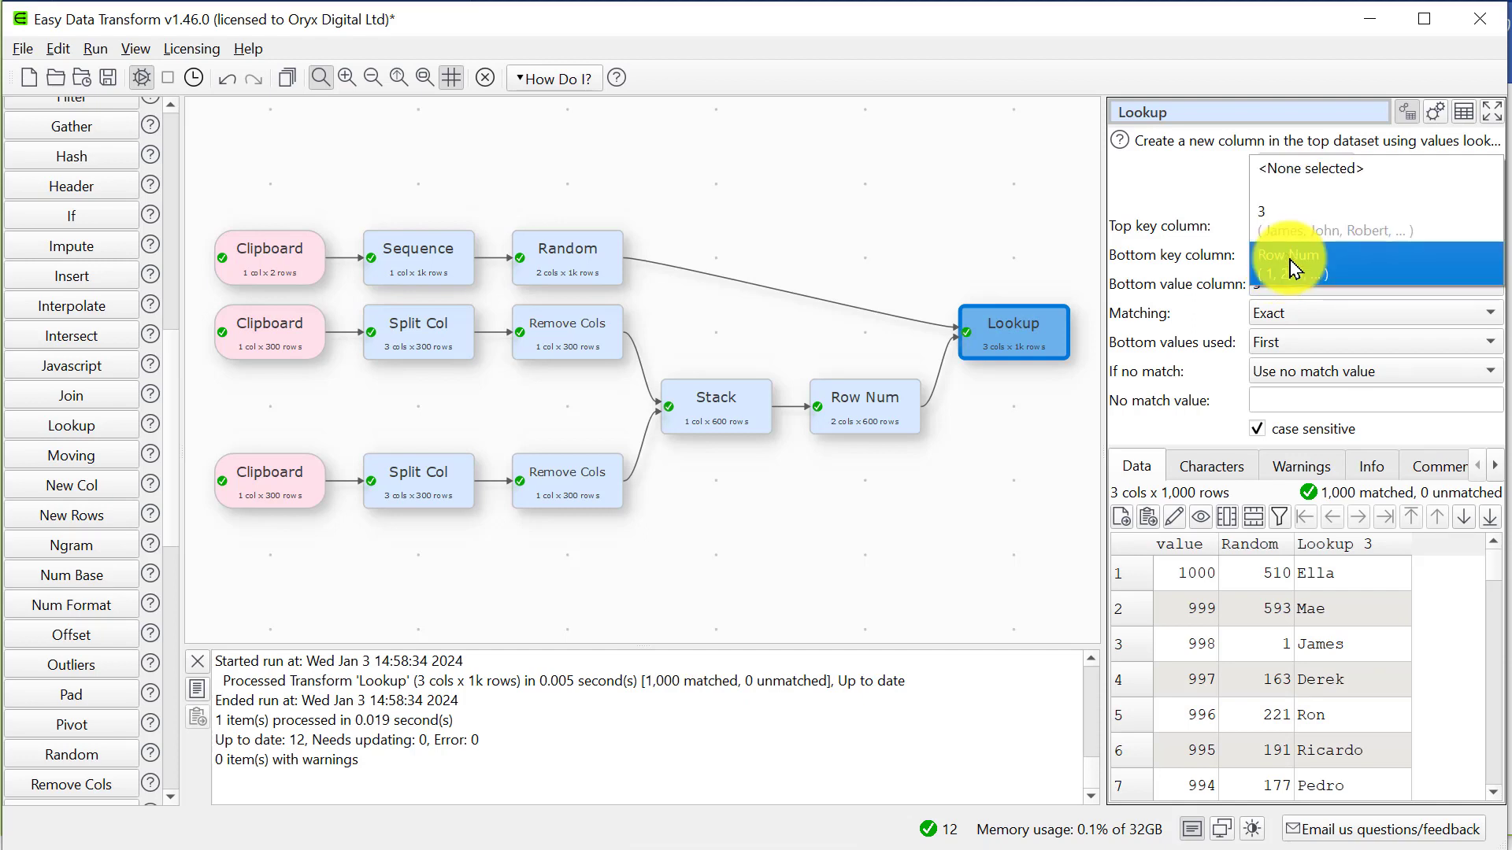
left_click(1294, 267)
left_click(1294, 284)
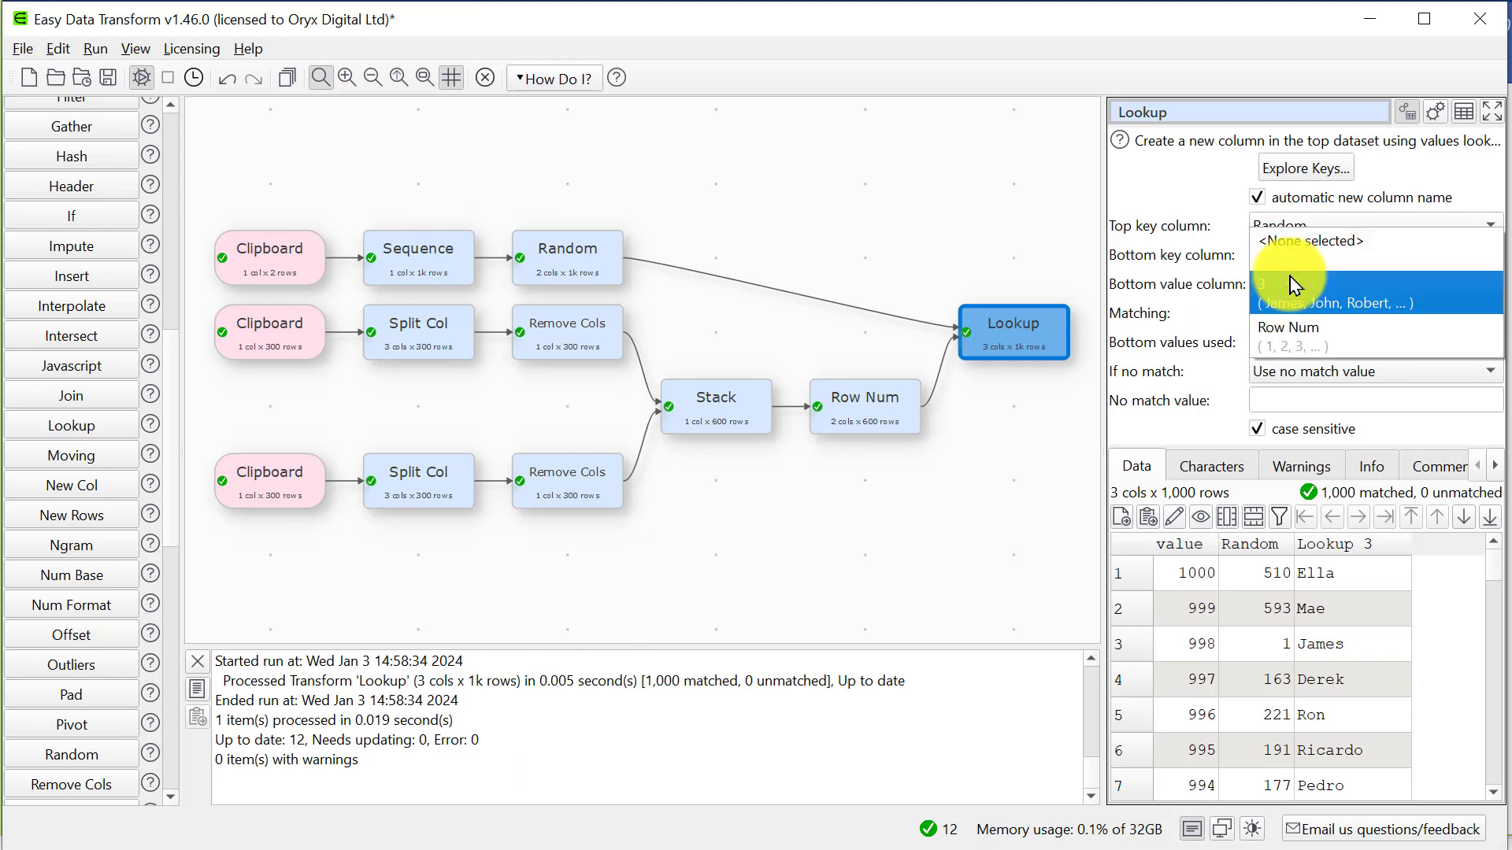
left_click(1342, 305)
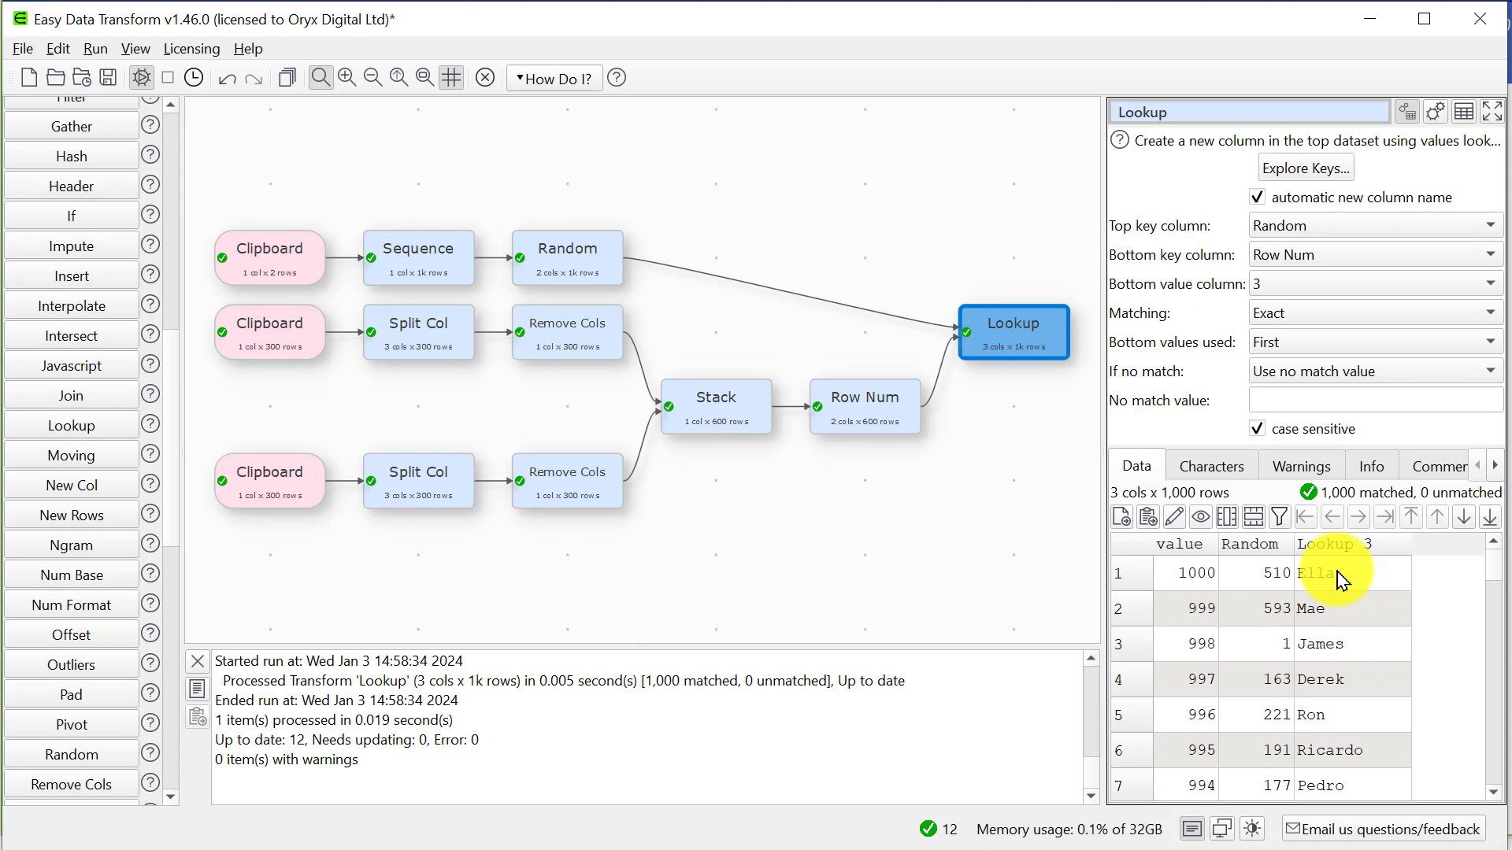
left_click_drag(1495, 581, 1491, 778)
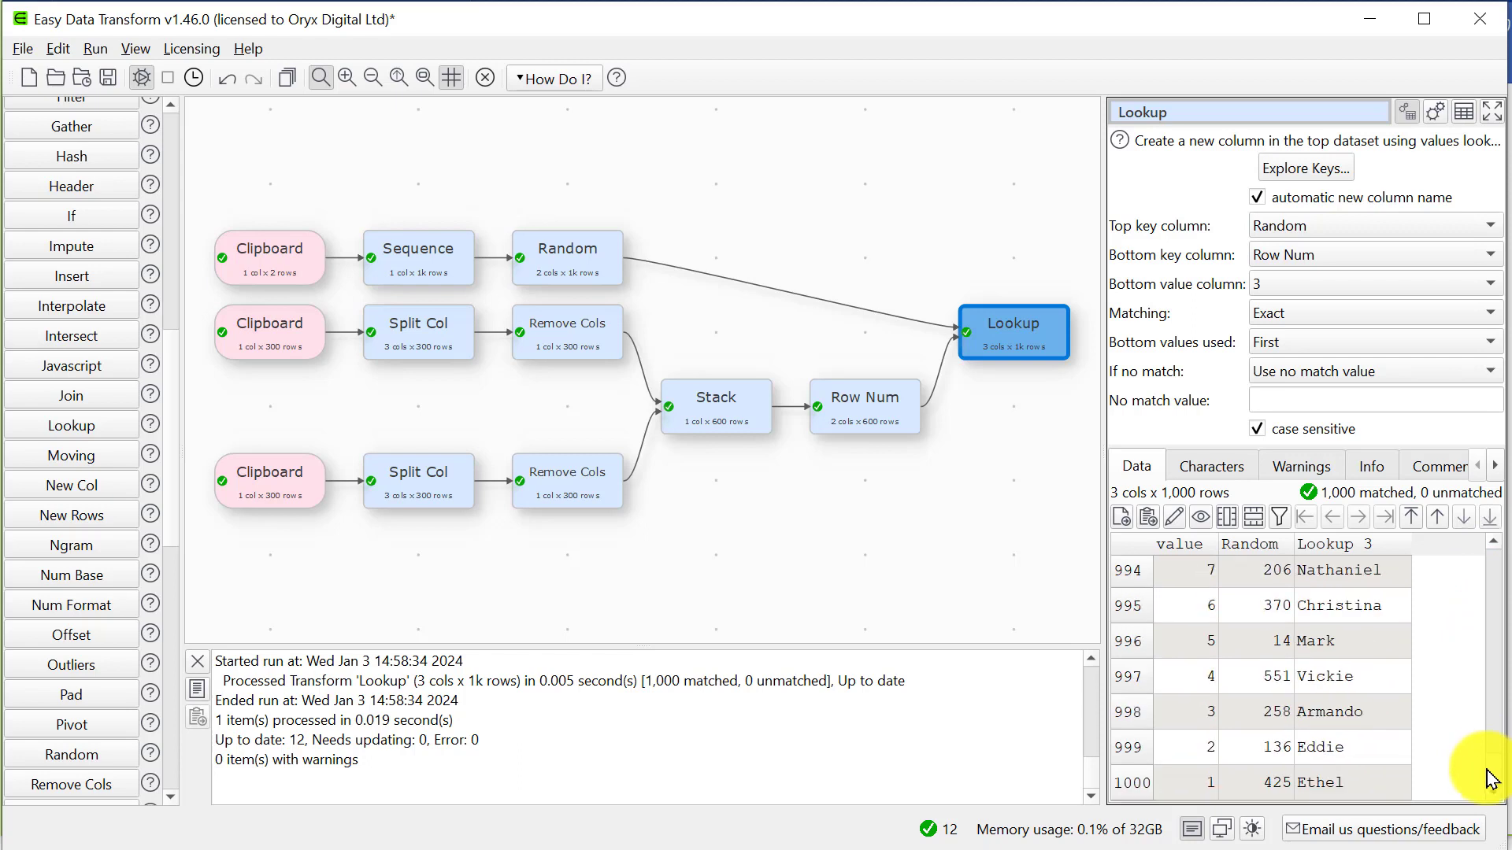
Step: Switch to the browser article on the 50 most common last names in America and copy its full numbered surname list
left_click(1510, 725)
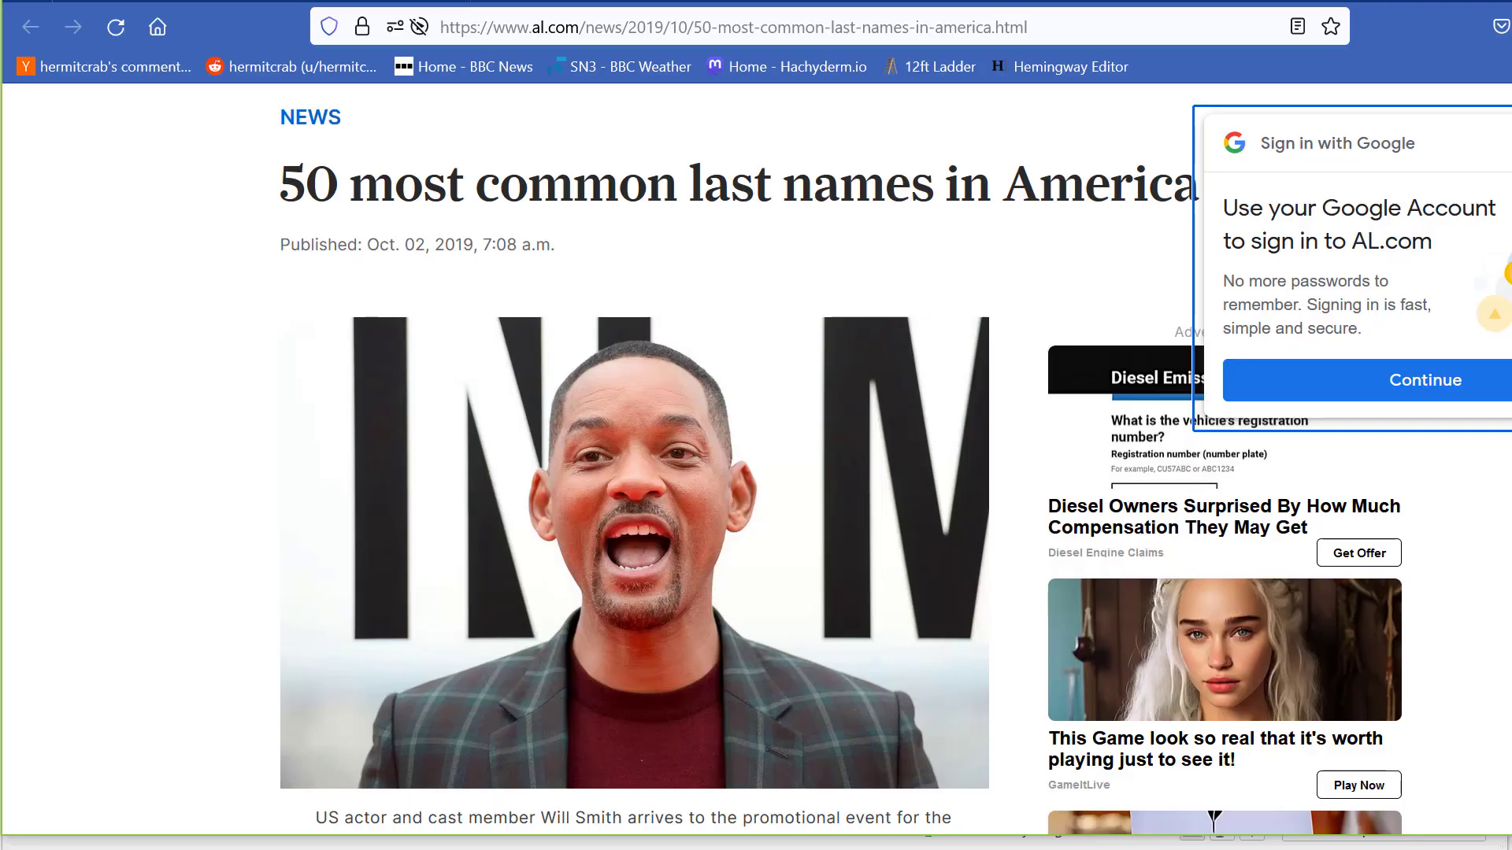
scroll(630, 410, "down", 12)
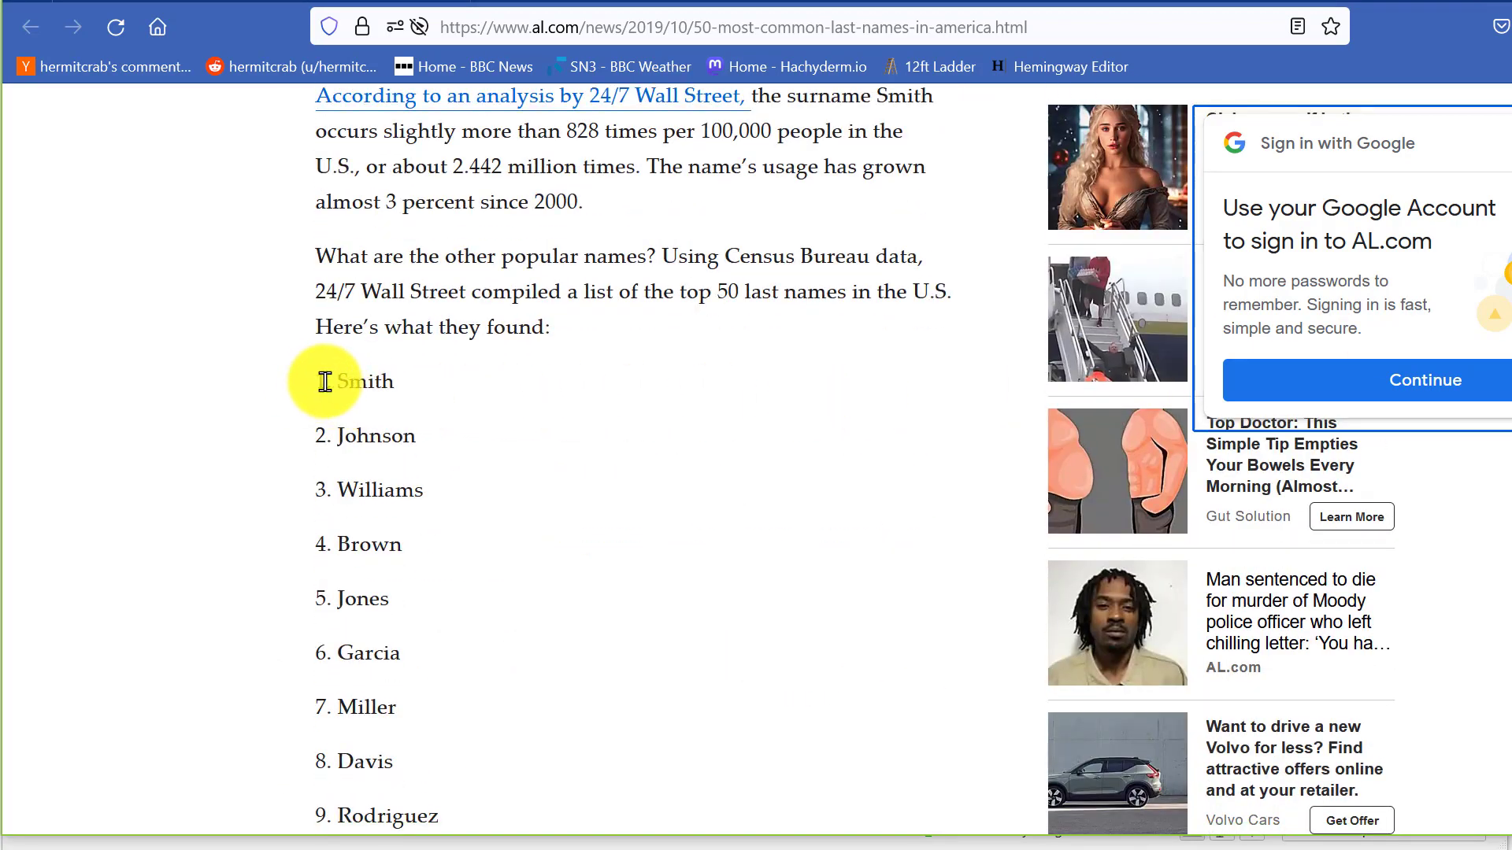
left_click_drag(314, 382, 744, 415)
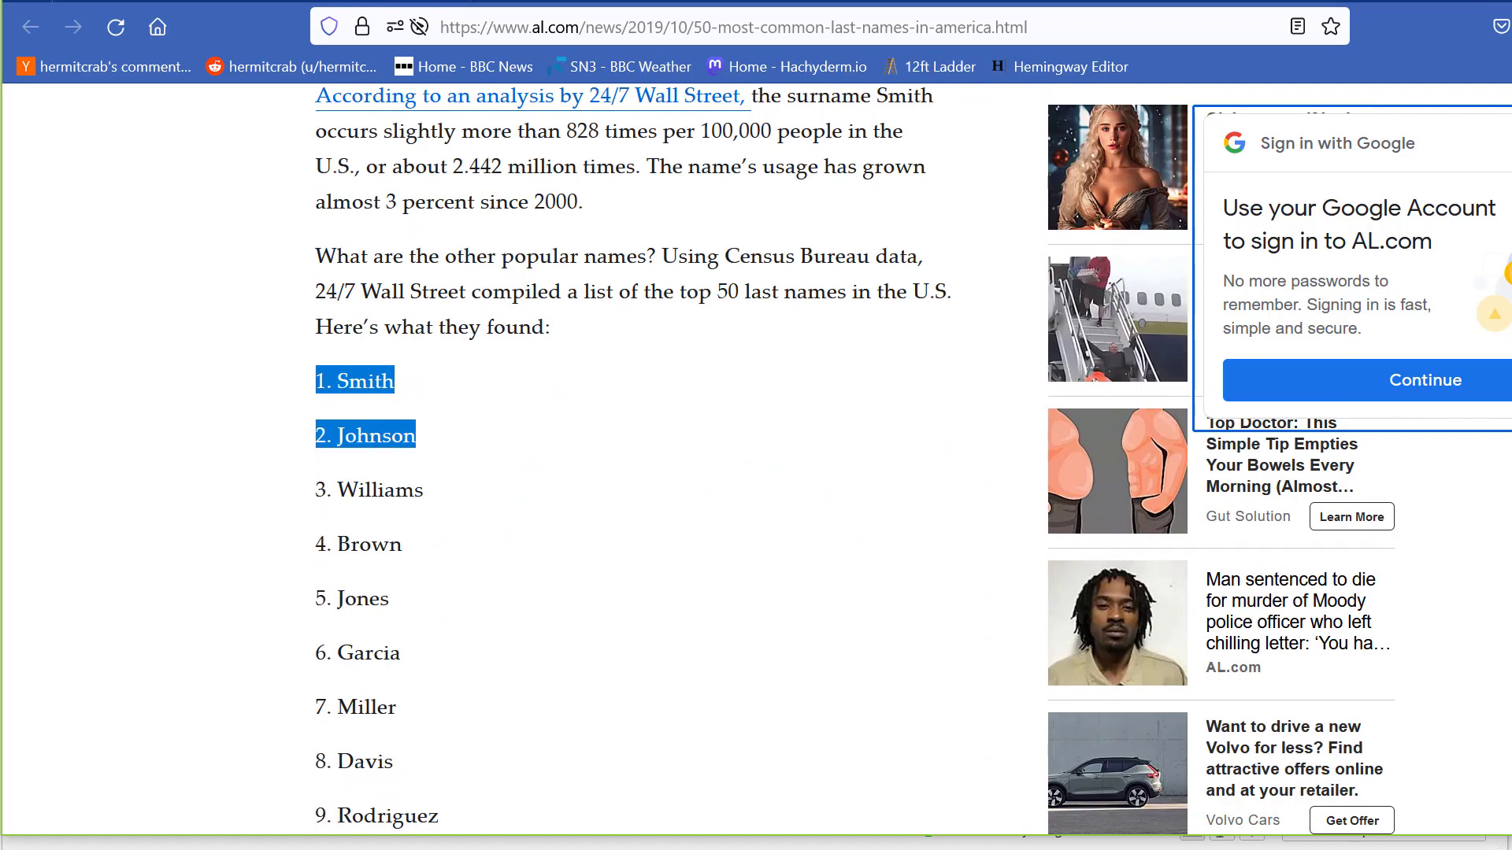
scroll(591, 457, "down", 20)
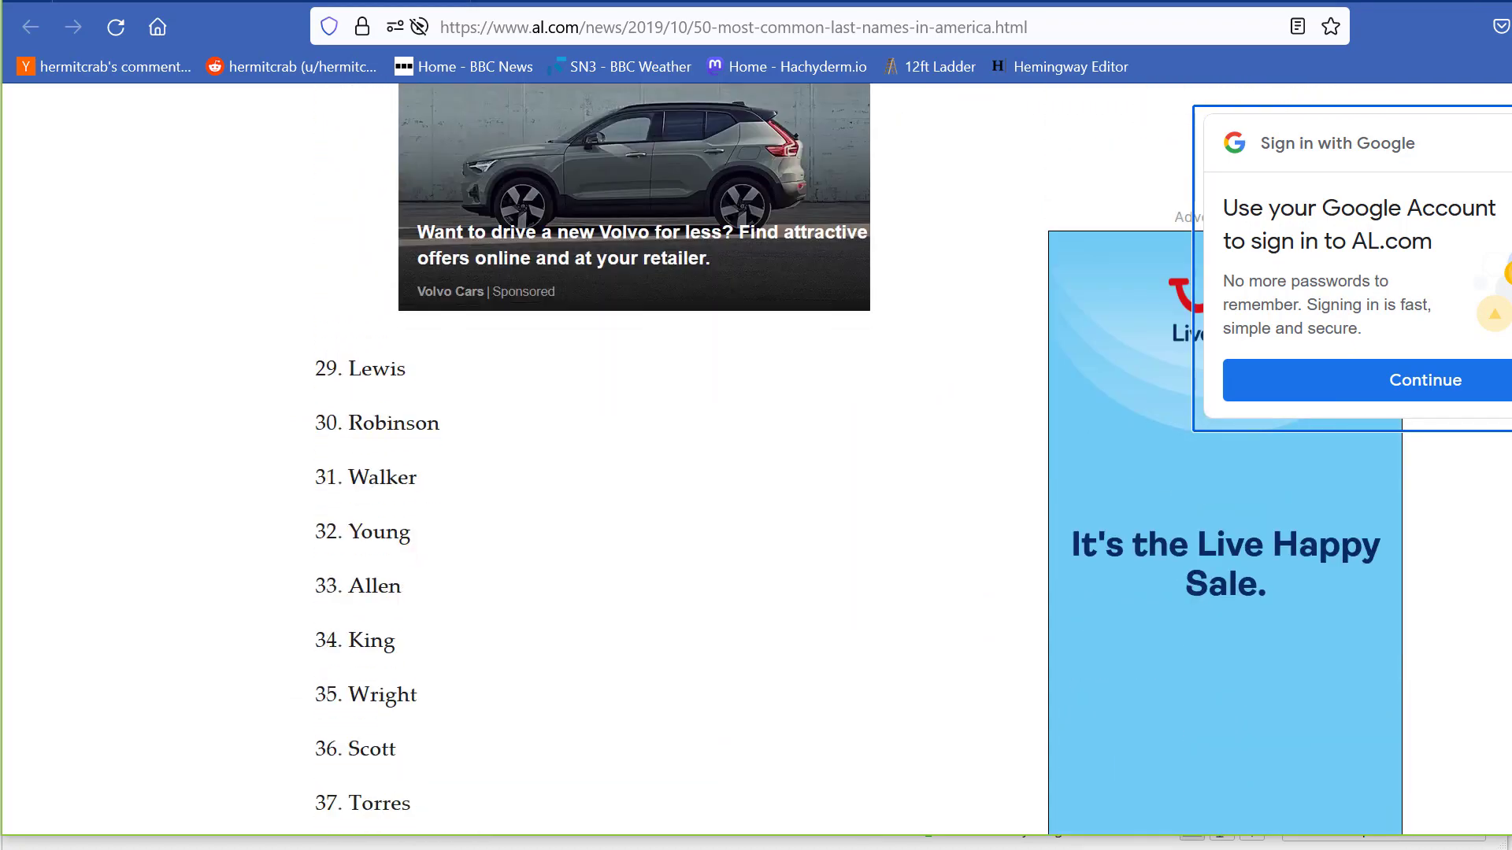
scroll(776, 203, "down", 15)
scroll(775, 203, "up", 4)
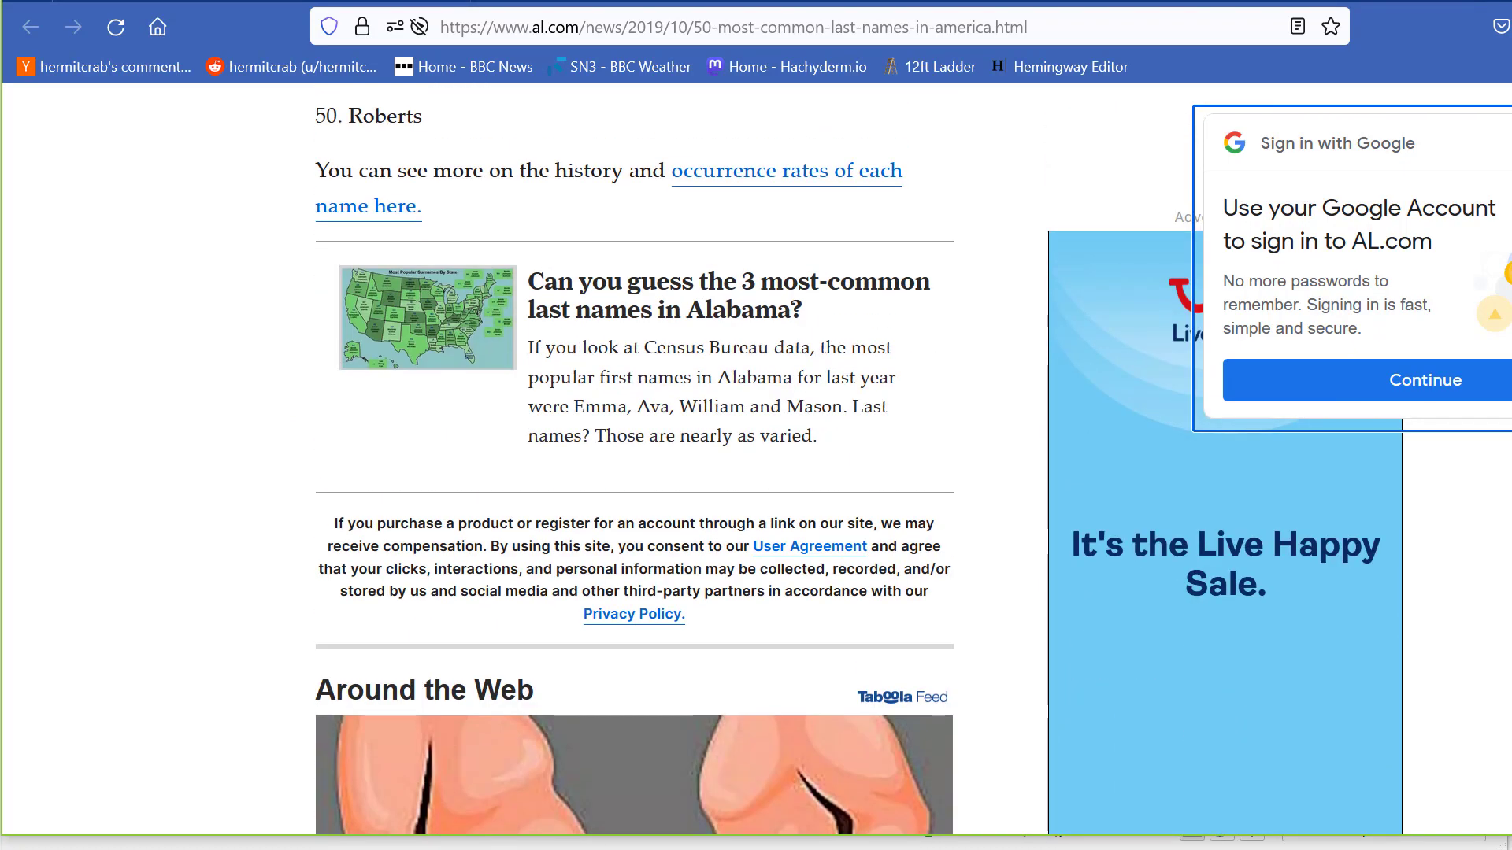
left_click(455, 276, "shift")
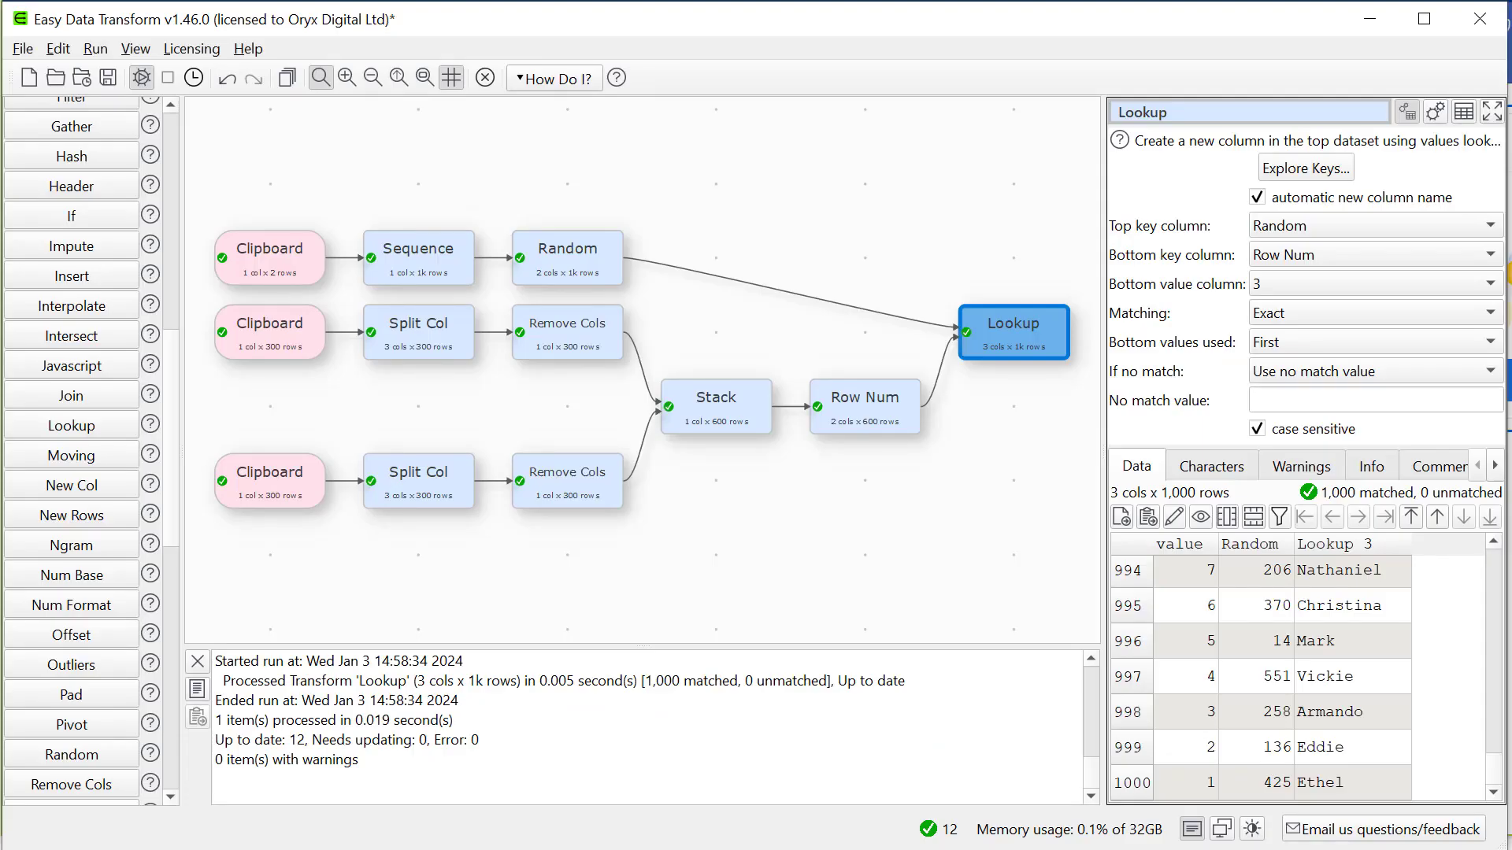
Step: Return to Easy Data Transform and add the copied surname list as a new clipboard input
scroll(174, 150, "up", 10)
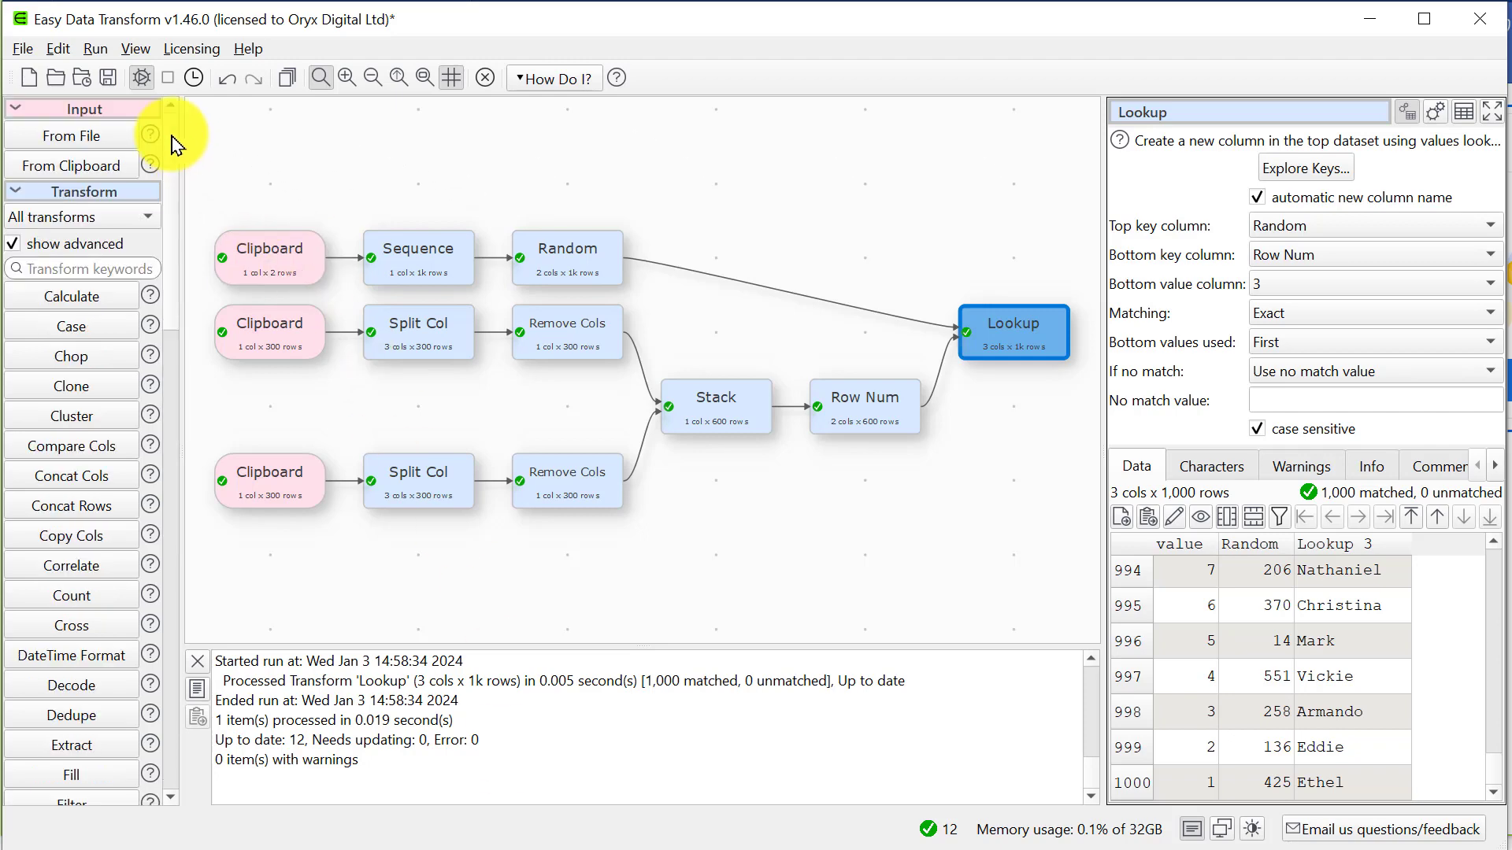
left_click(89, 167)
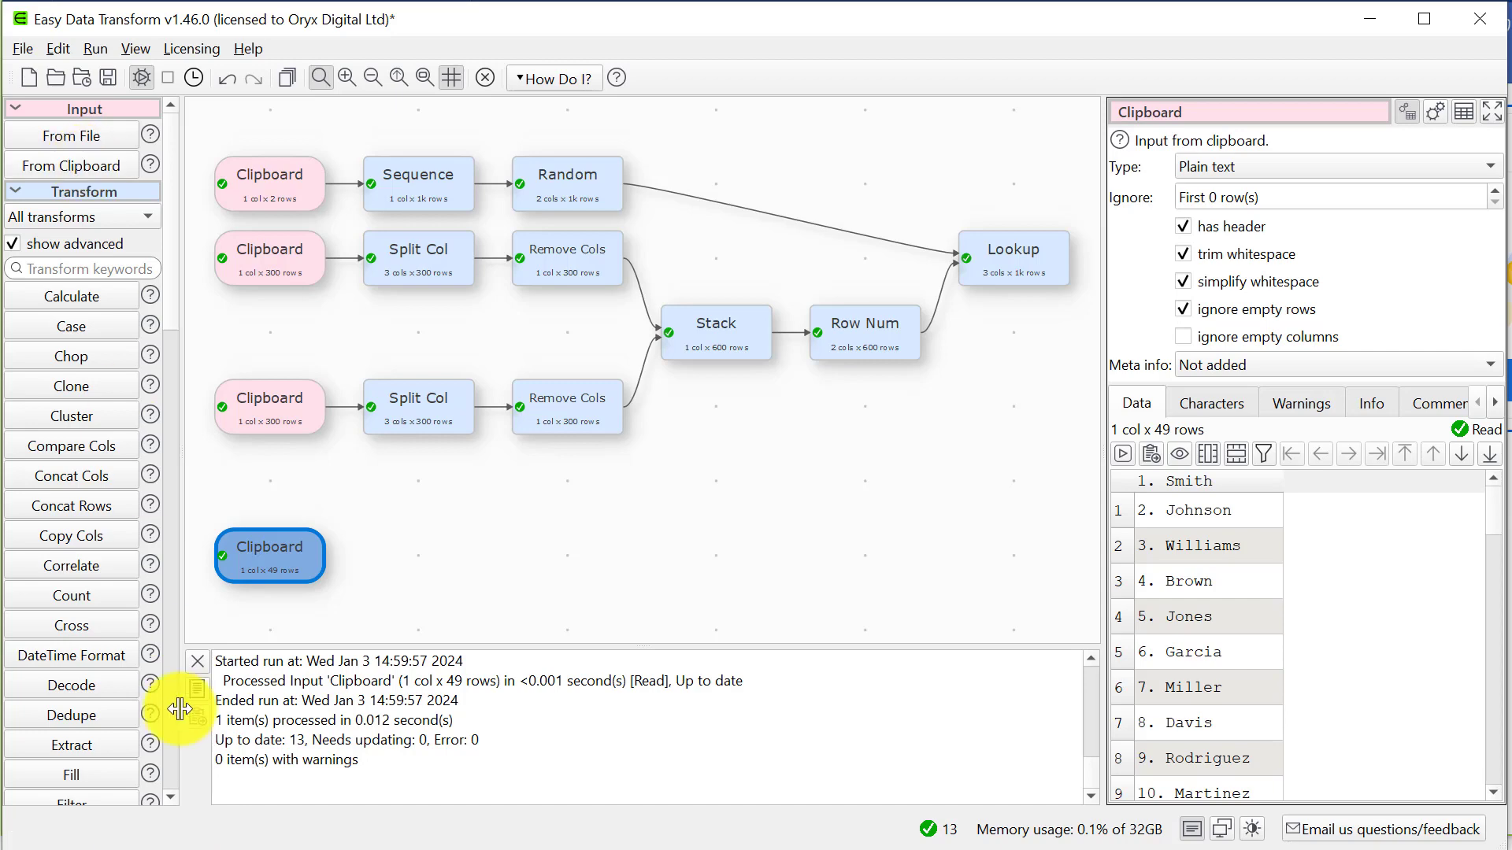
scroll(159, 749, "down", 15)
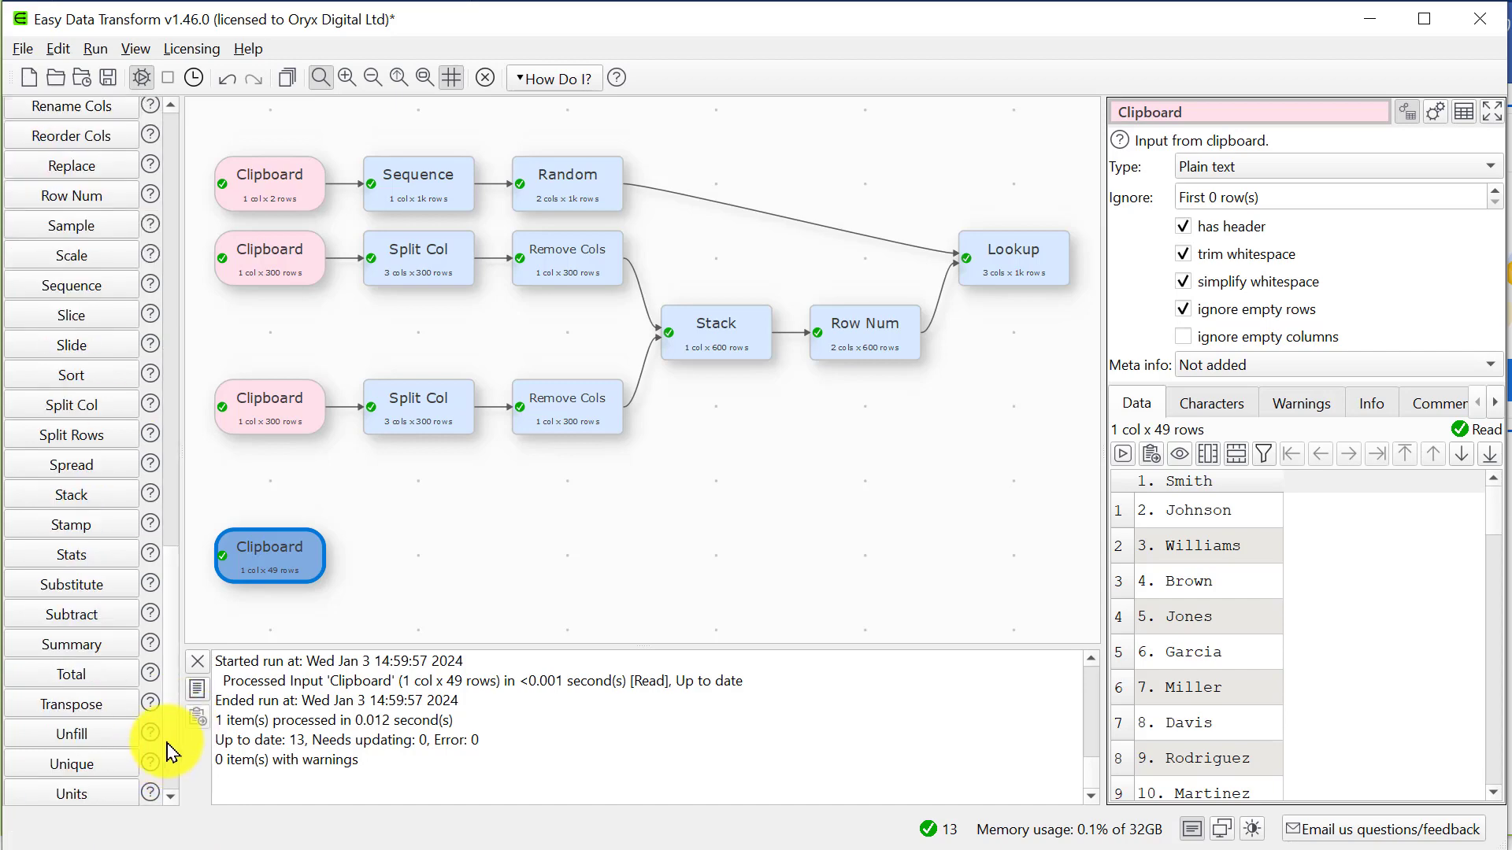
Step: Split the new surname list's column at each space, then remove every column except the one holding the surnames
left_click(73, 407)
left_click(1280, 228)
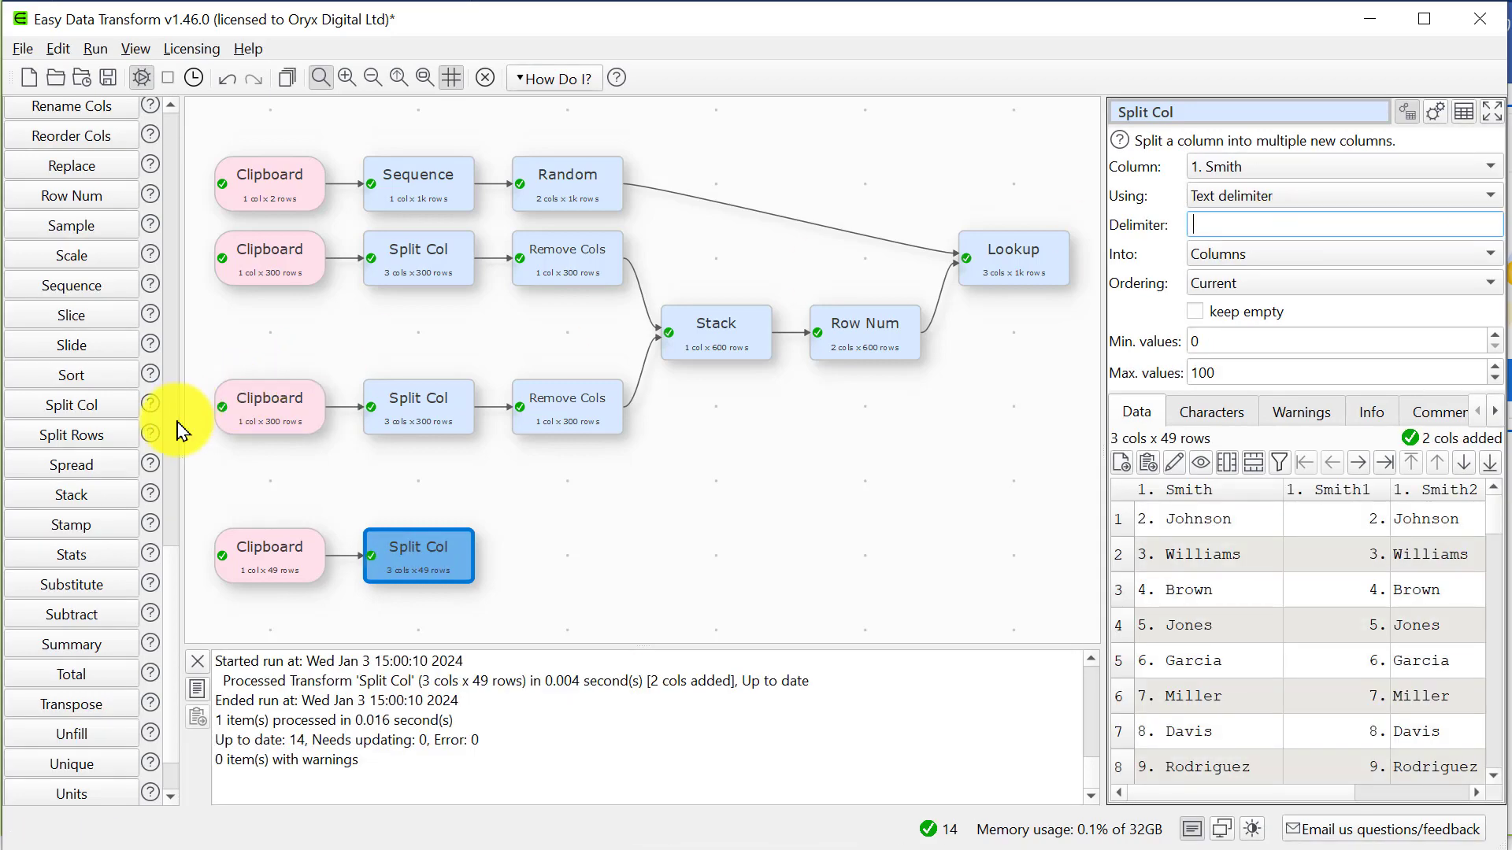
scroll(181, 429, "up", 5)
left_click(98, 783)
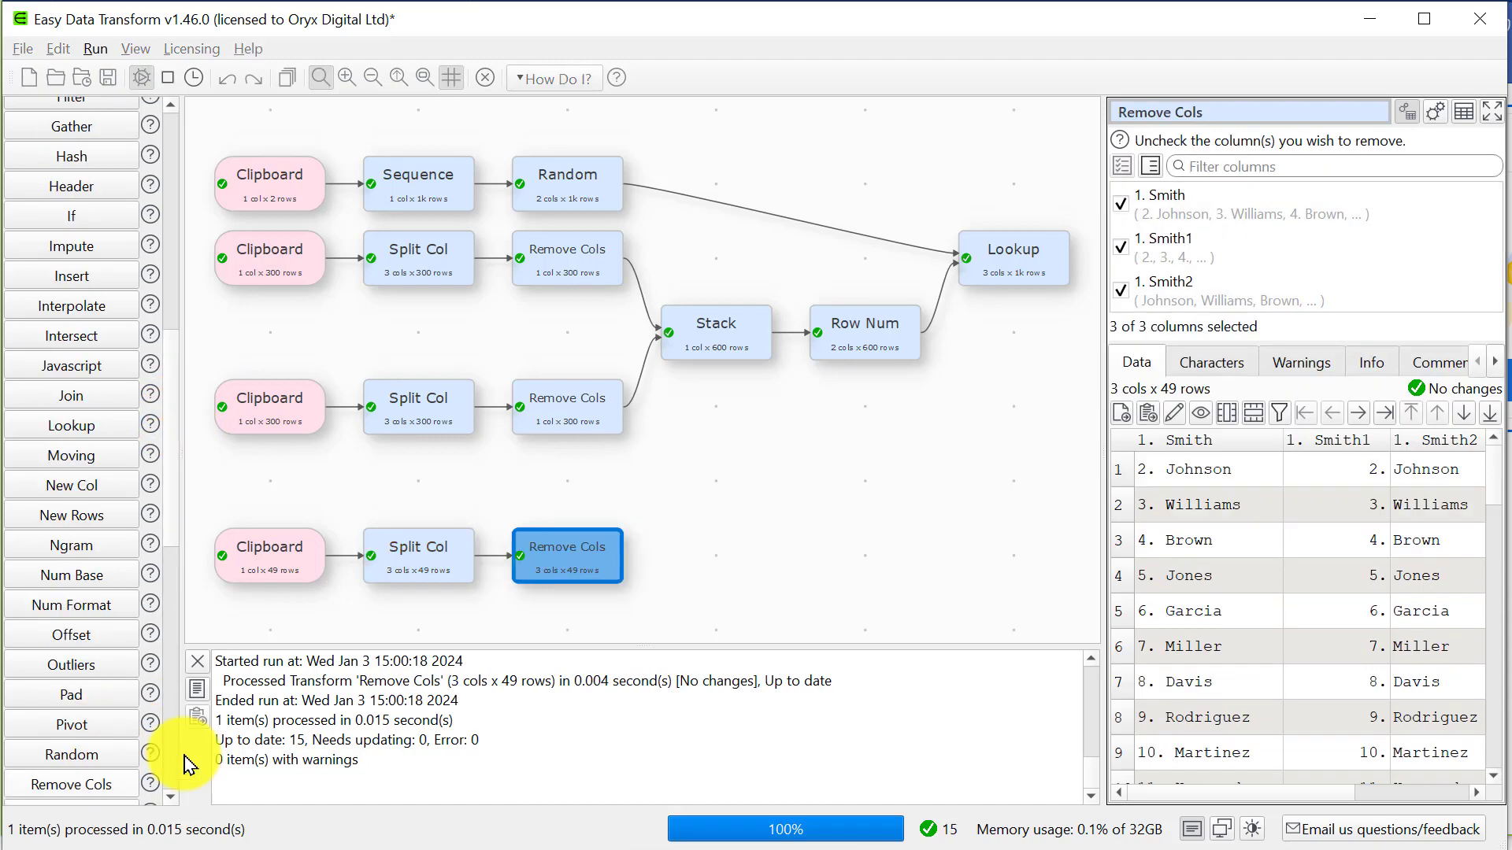
left_click(1164, 214)
left_click(1151, 253)
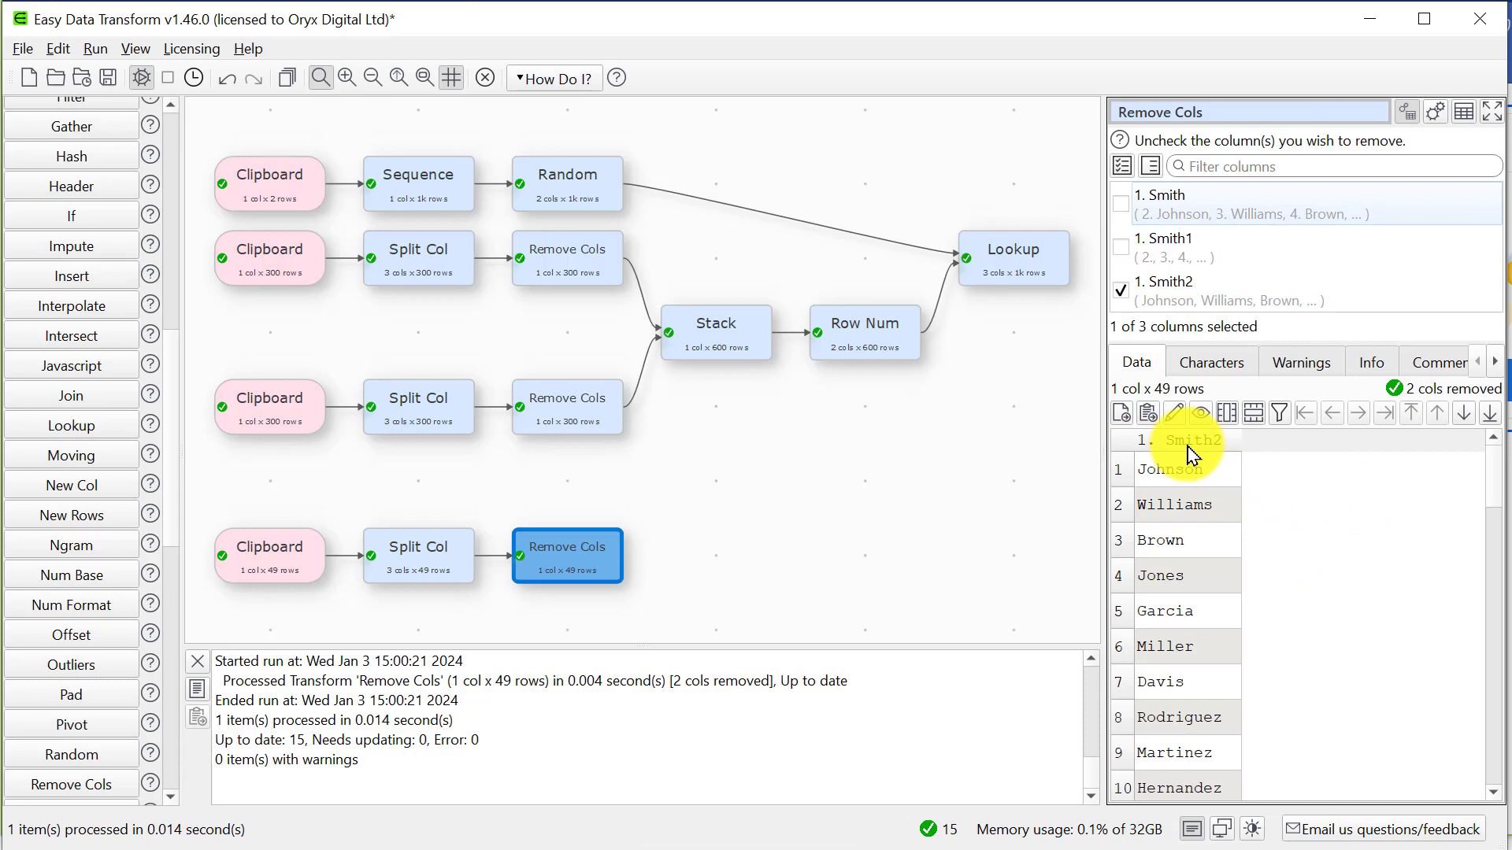
Step: Turn off the header option on the surname clipboard input and add a Row Num transform after its Remove Cols
left_click(270, 557)
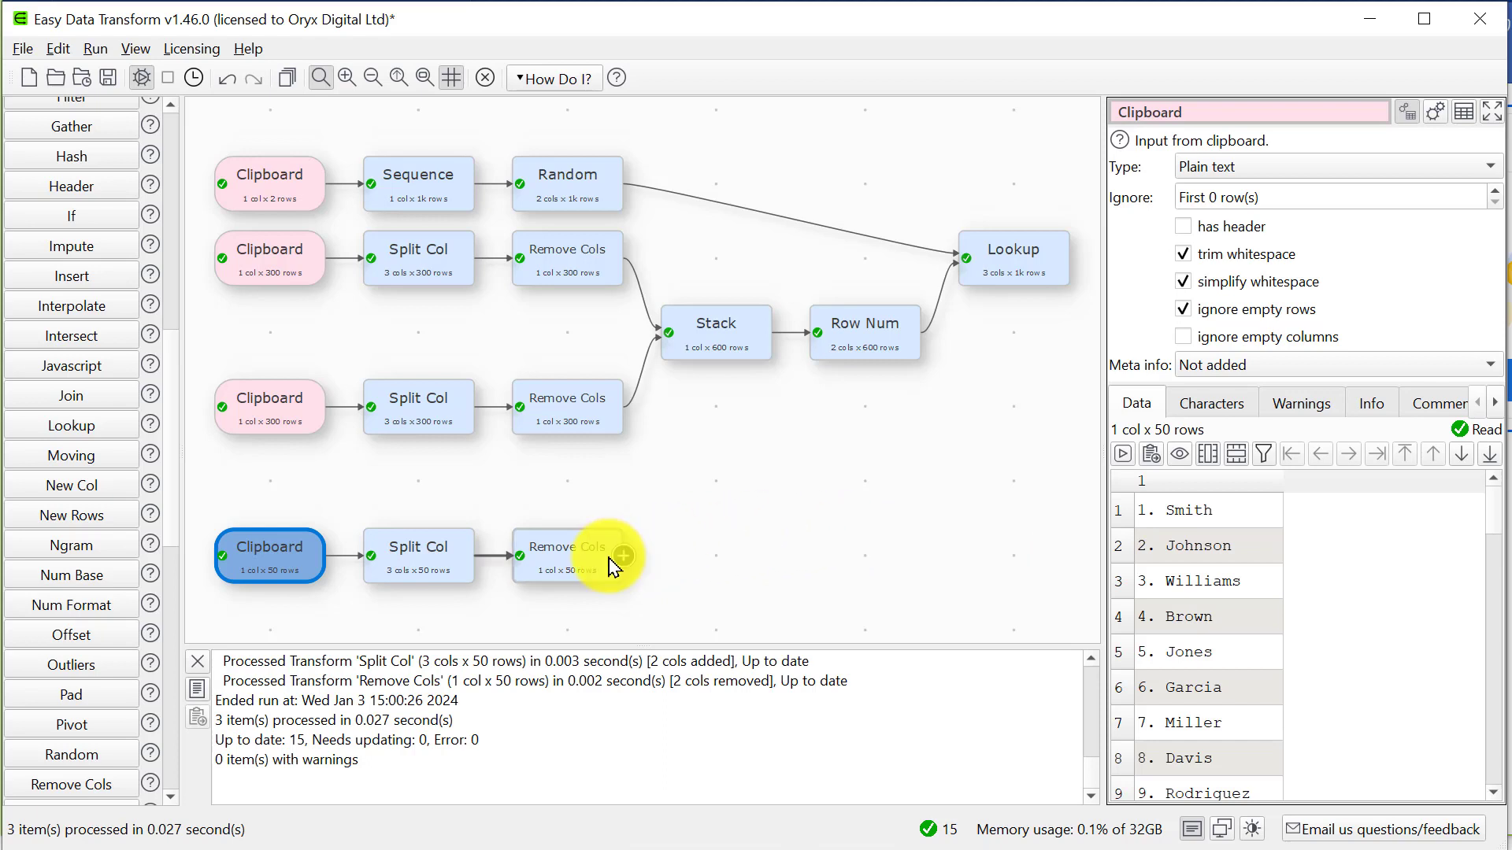
left_click(564, 562)
left_click_drag(1481, 466, 1484, 785)
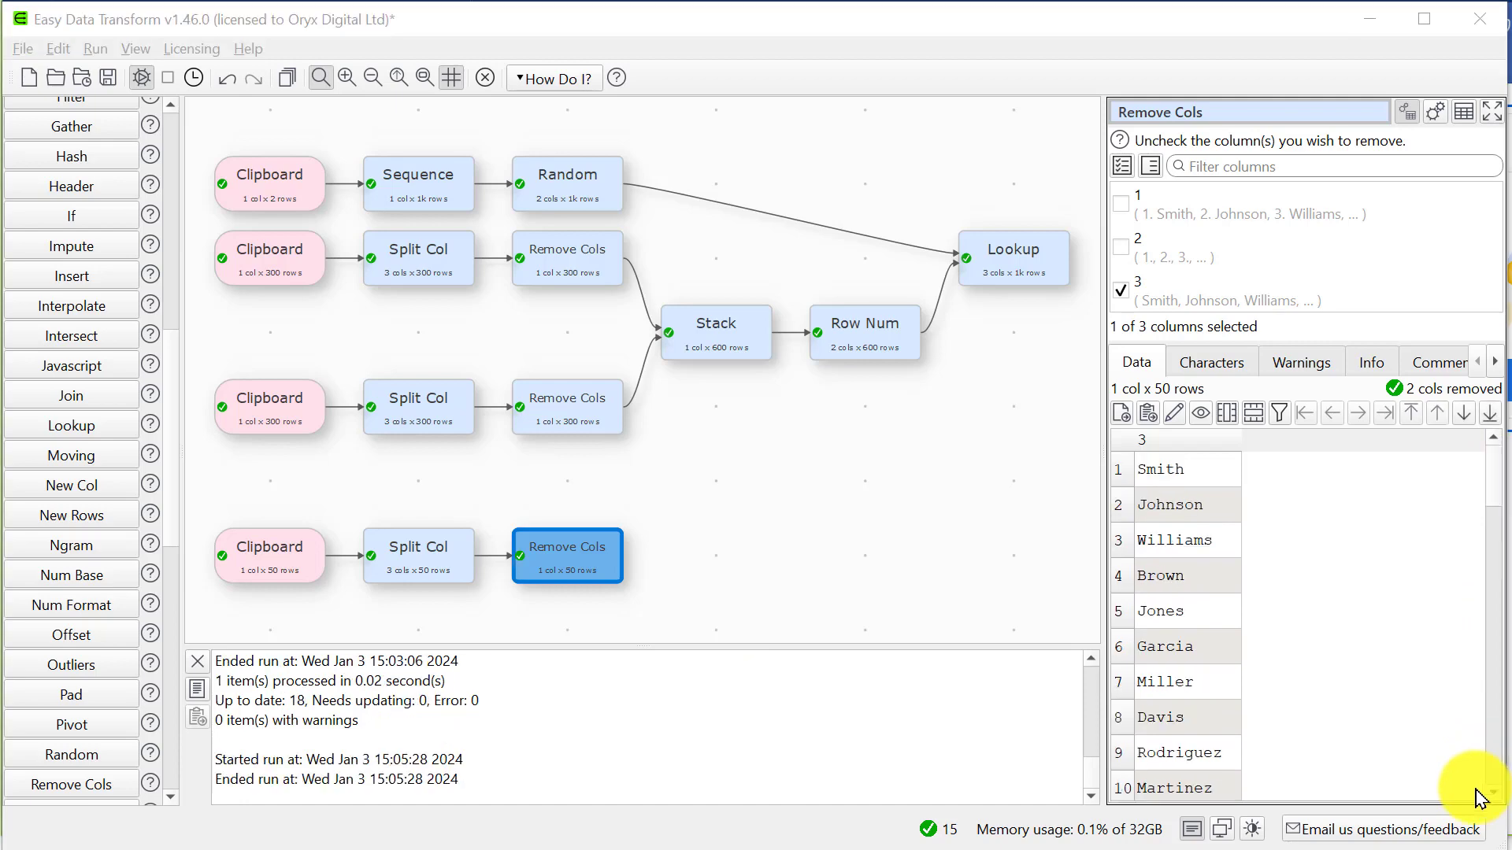
left_click(170, 780)
left_click(88, 199)
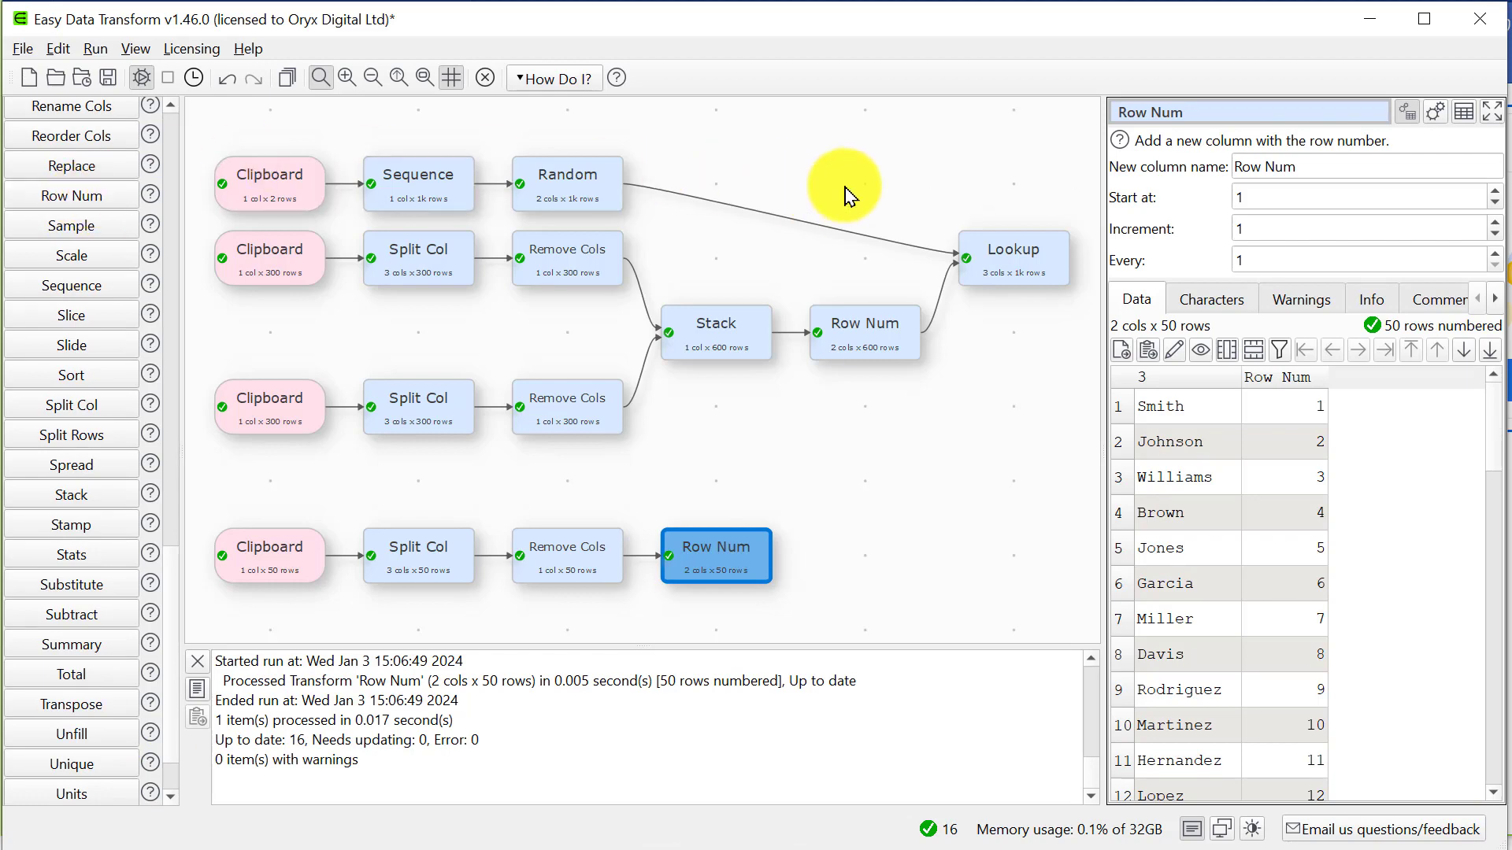
Step: Add a Random transform after the first-name Lookup, generating integers from minimum 1 to maximum 50
left_click(1016, 268)
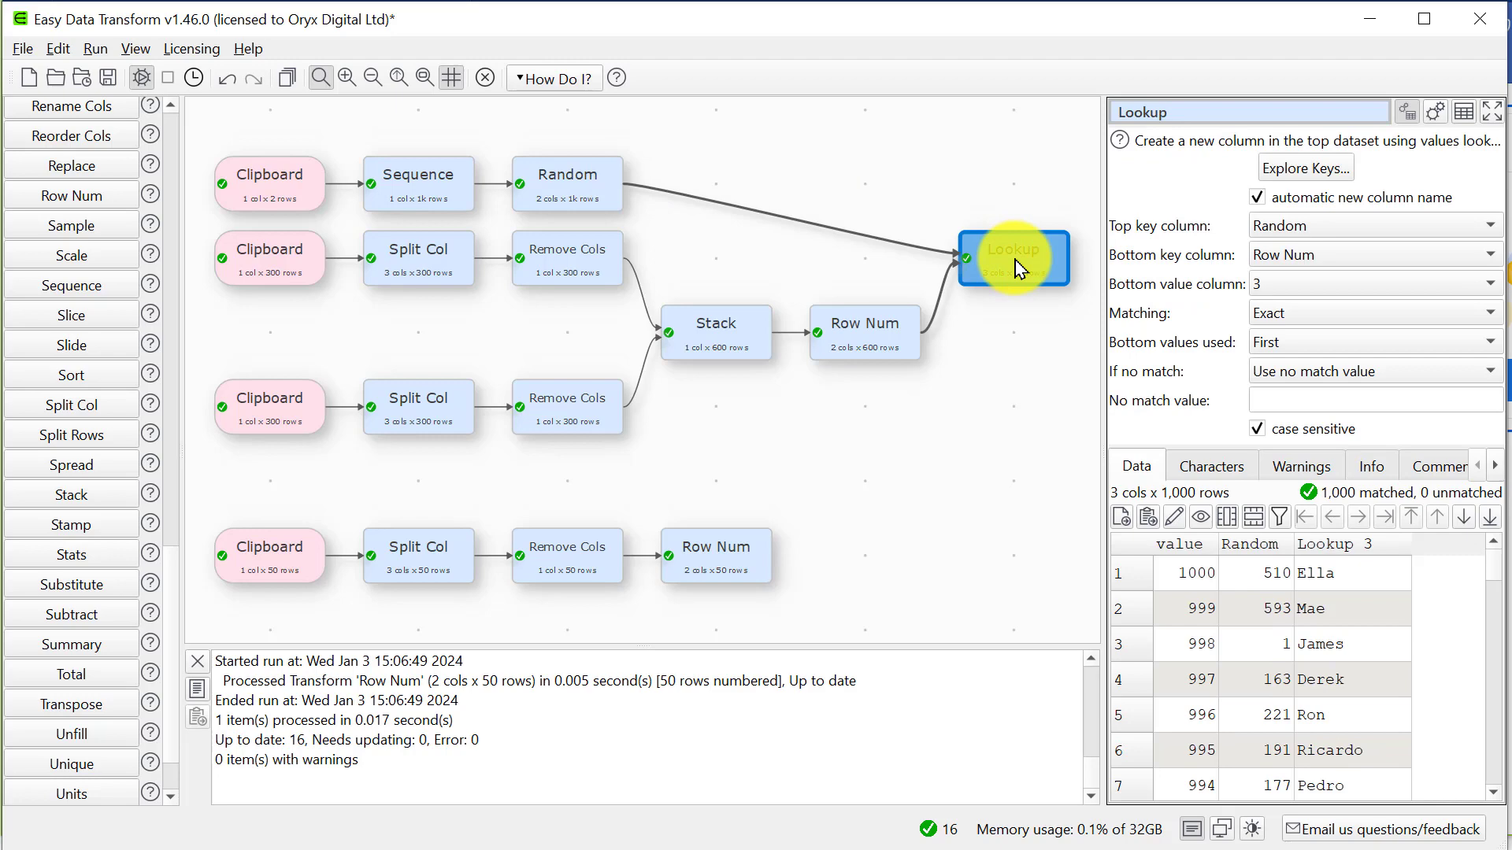
left_click(177, 417)
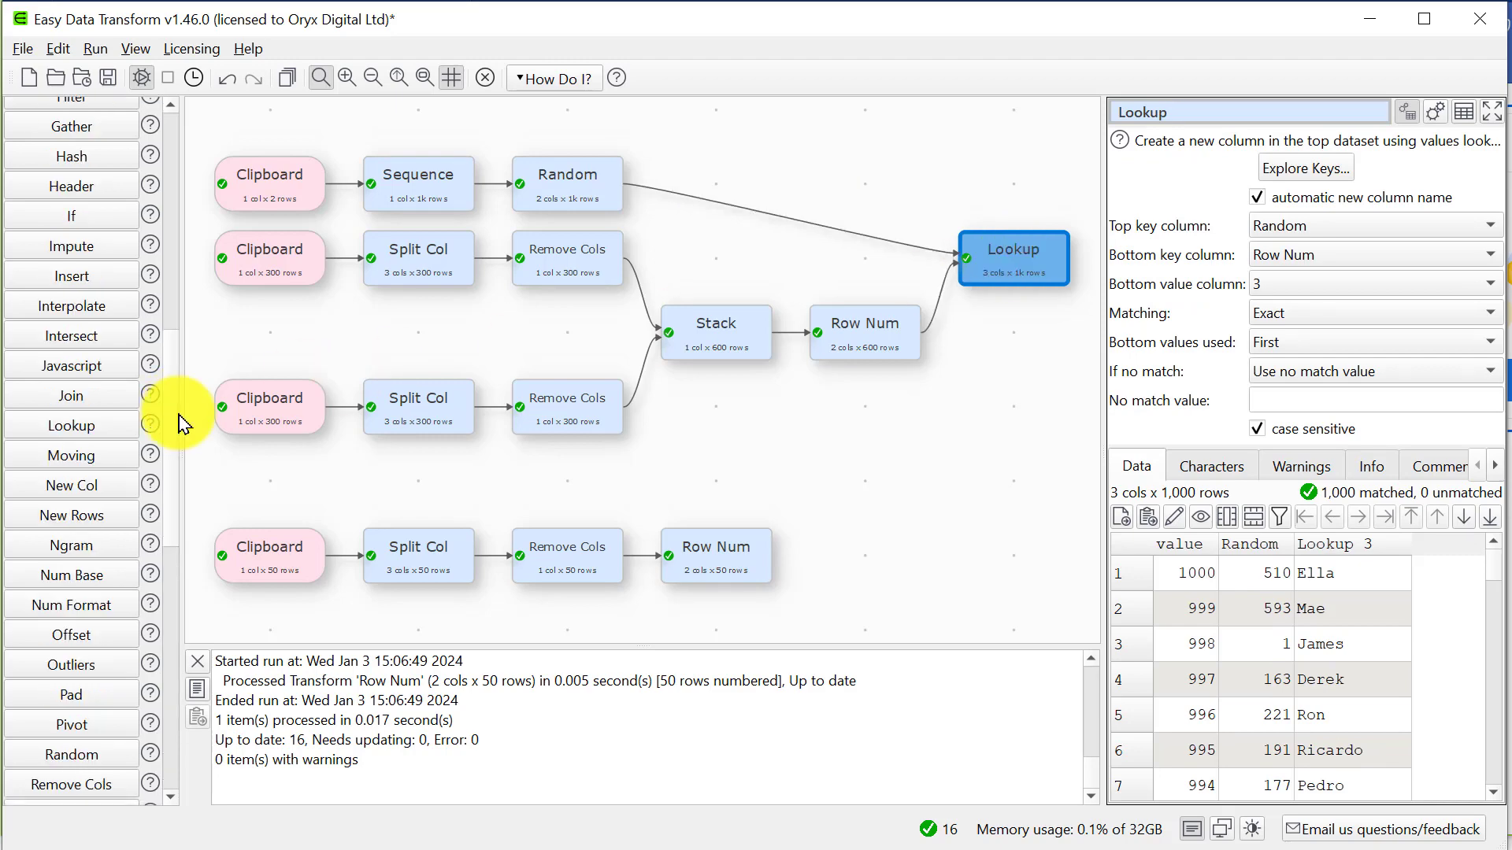
left_click(94, 755)
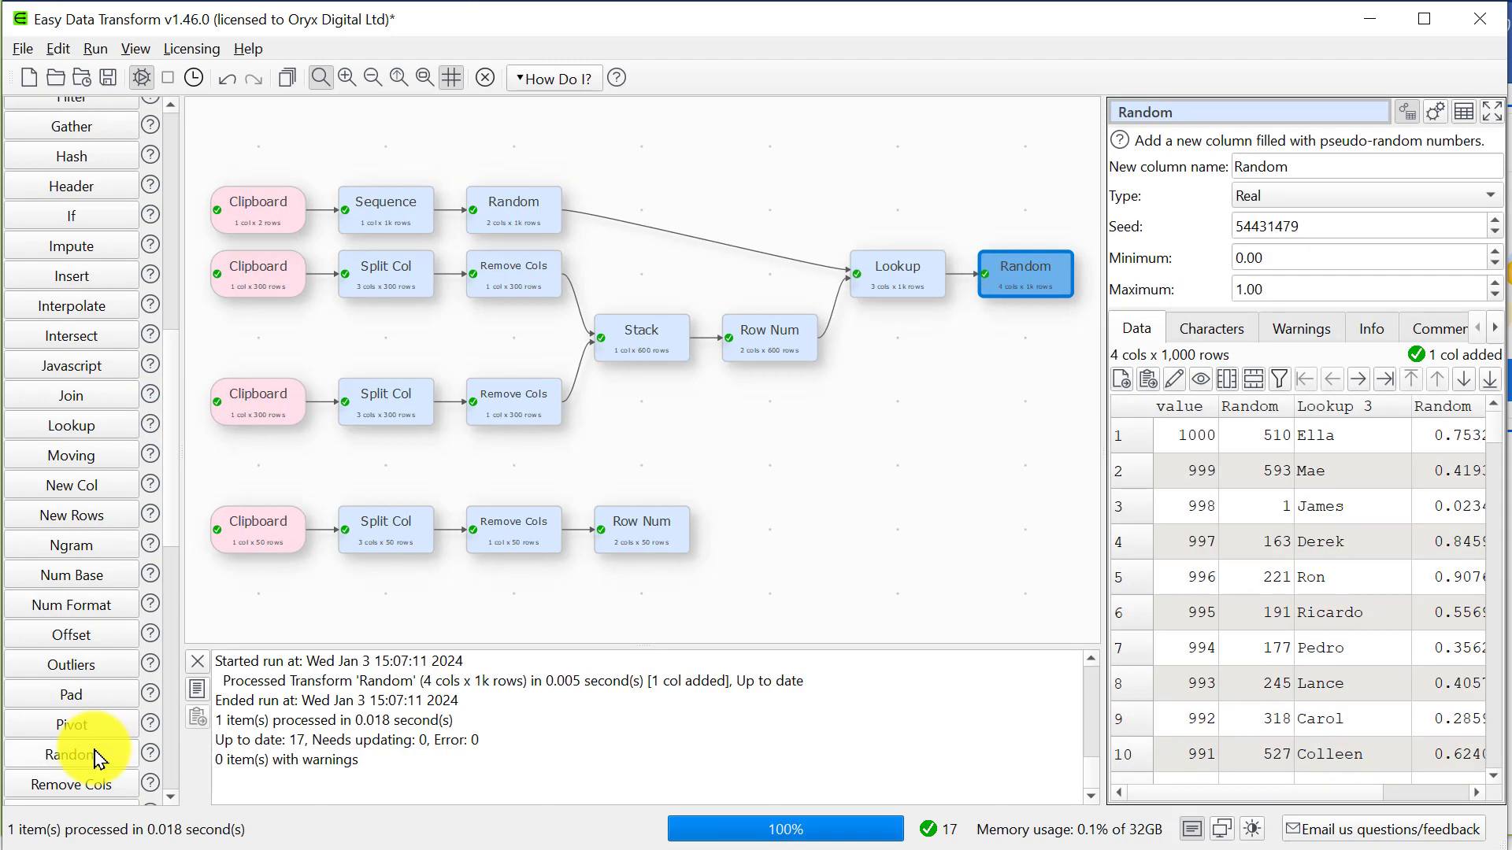
left_click(1287, 198)
left_click(1289, 223)
double_click(1268, 260)
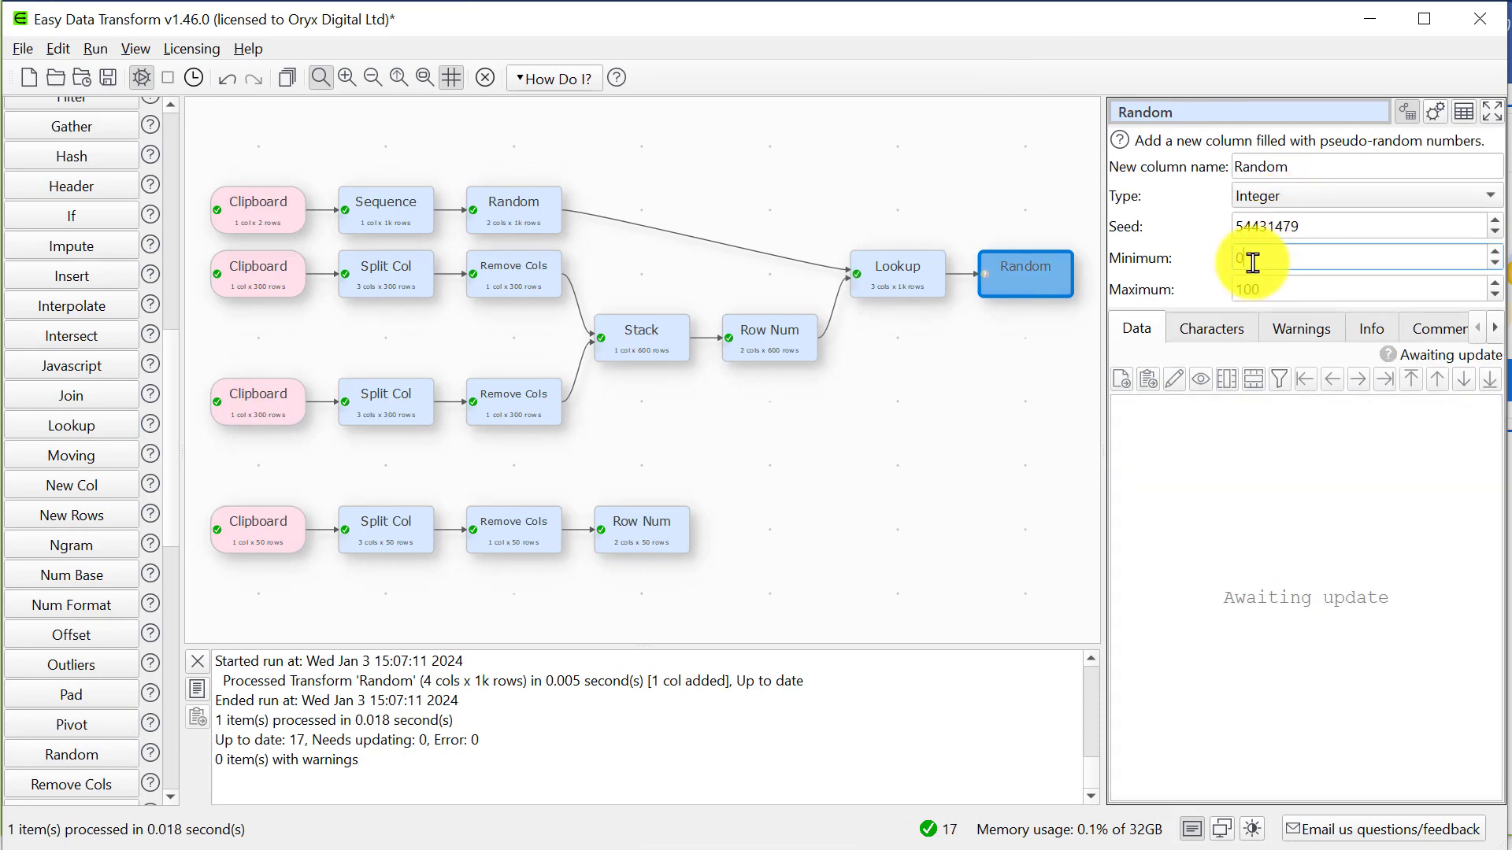
type("1")
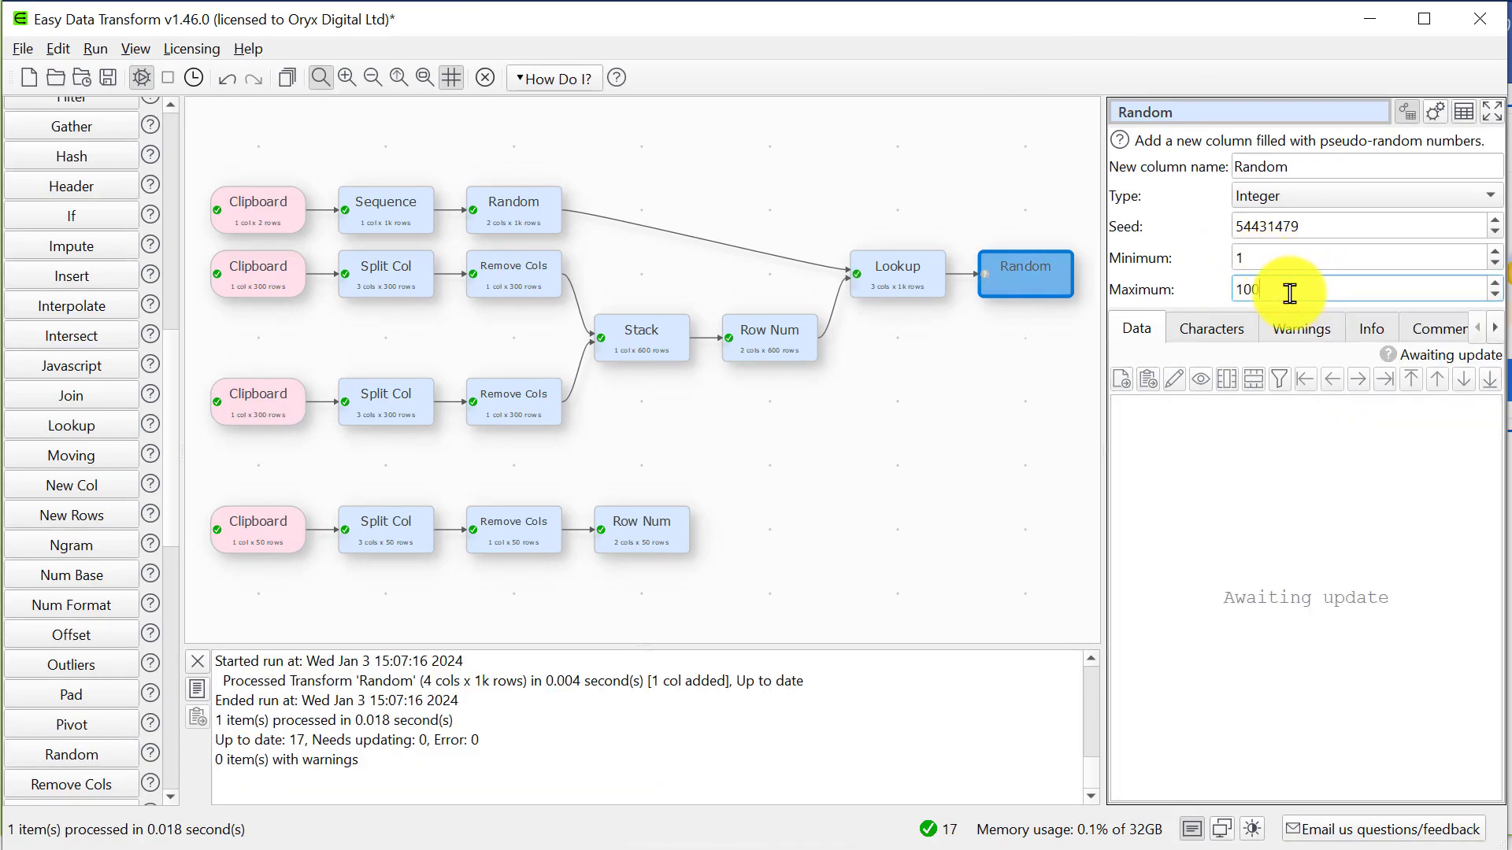
key("Tab")
type("50")
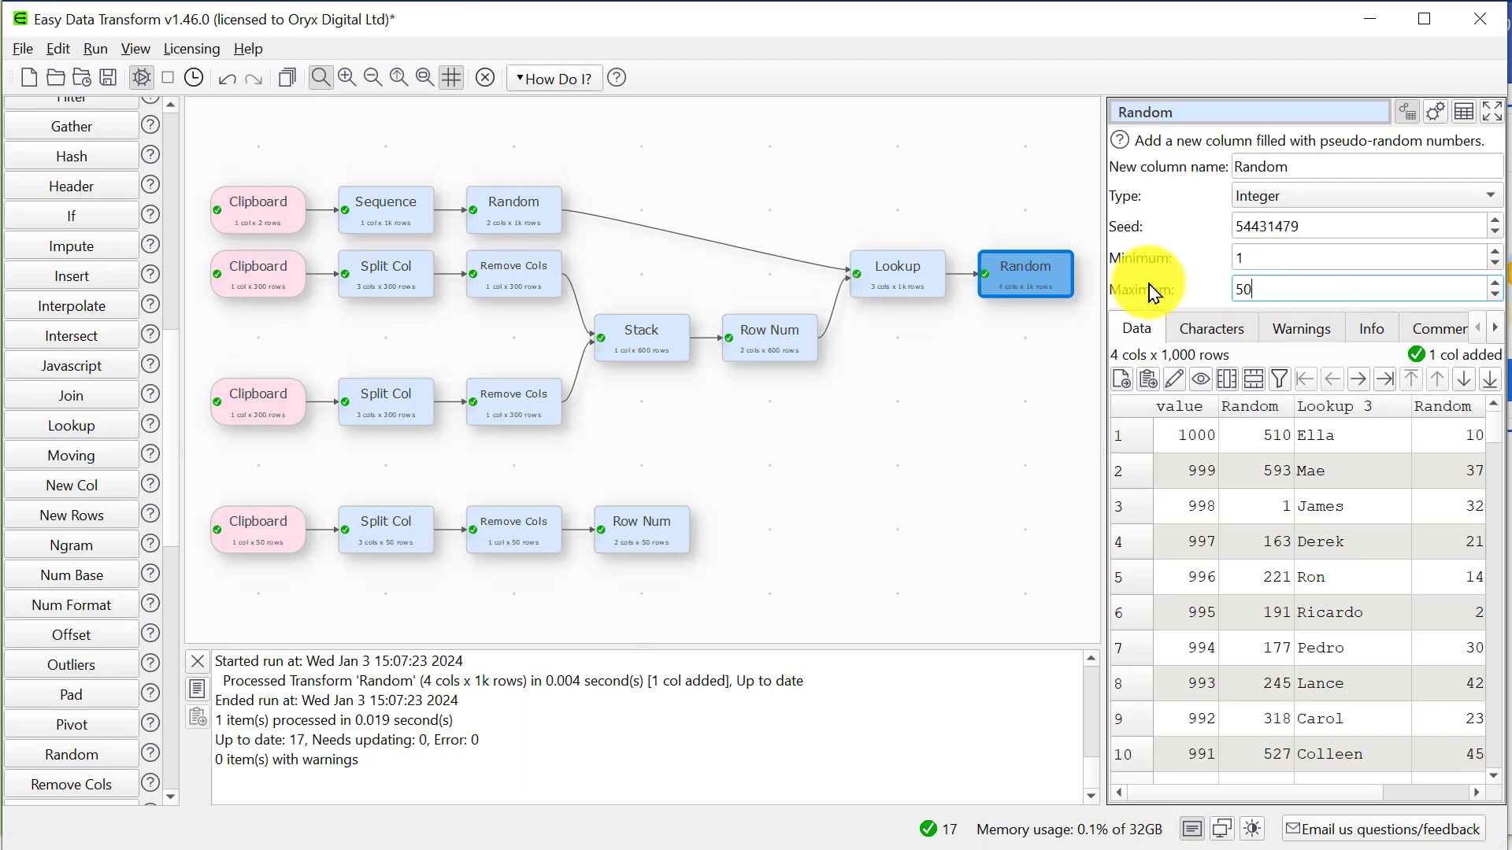
Step: Add a Lookup combining the new Random and surname Row Num outputs, matching the last Random column to Row Num with value column 3
left_click(660, 529, "ctrl")
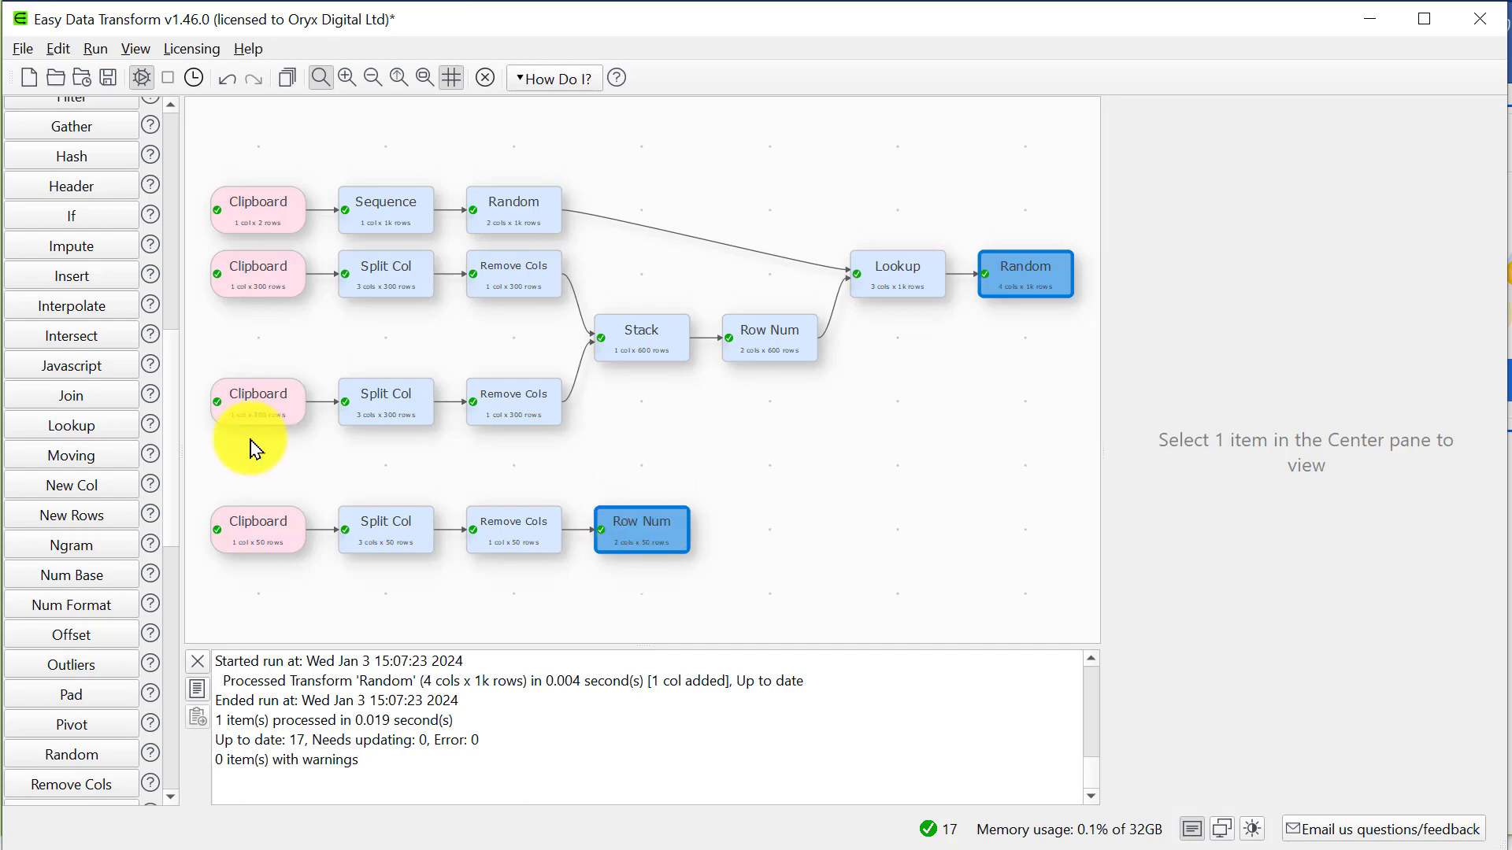
left_click(106, 429)
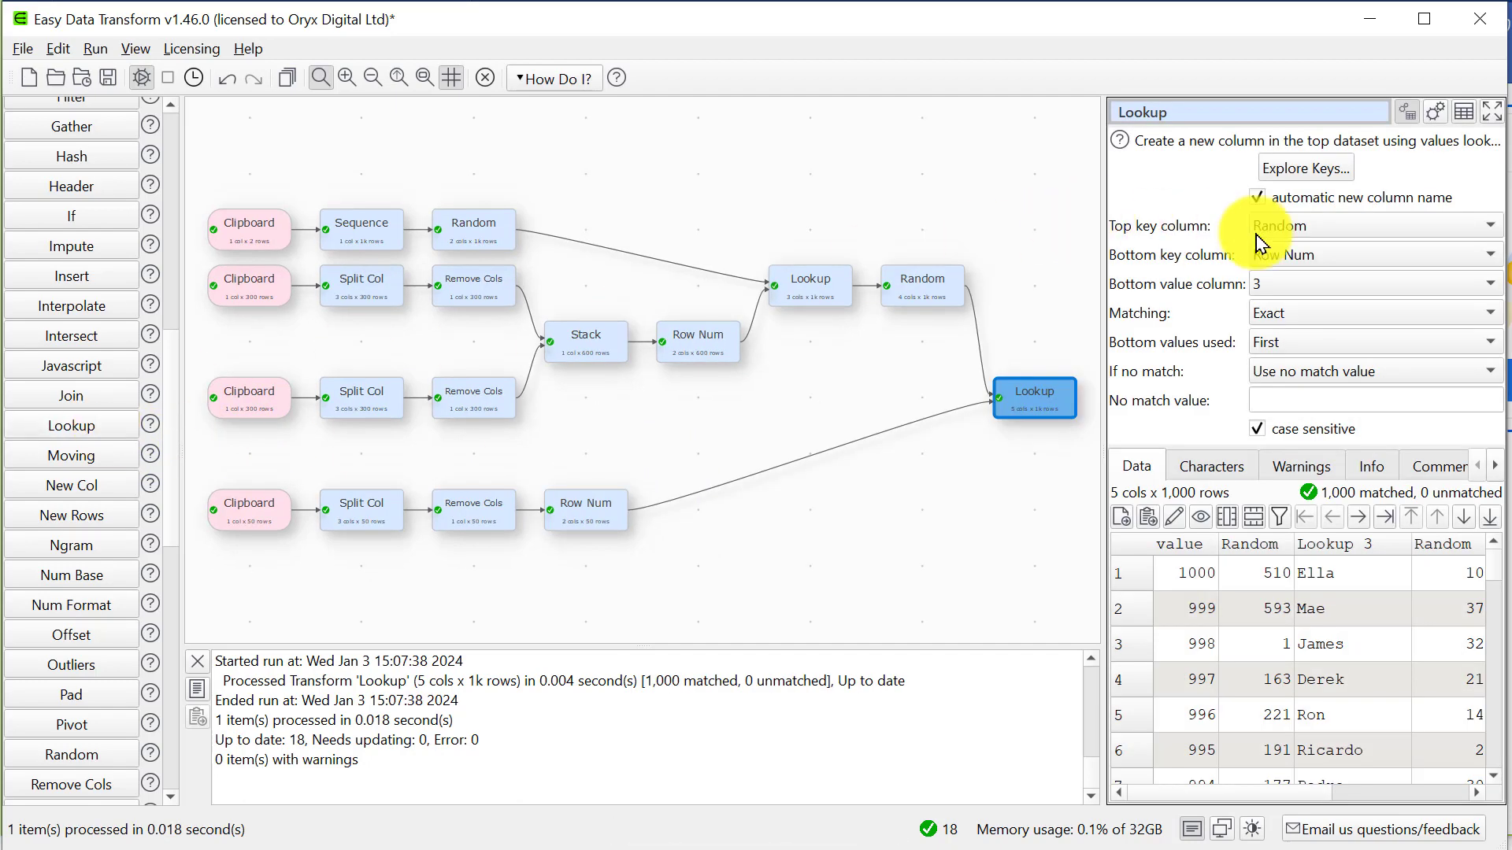
left_click(1368, 230)
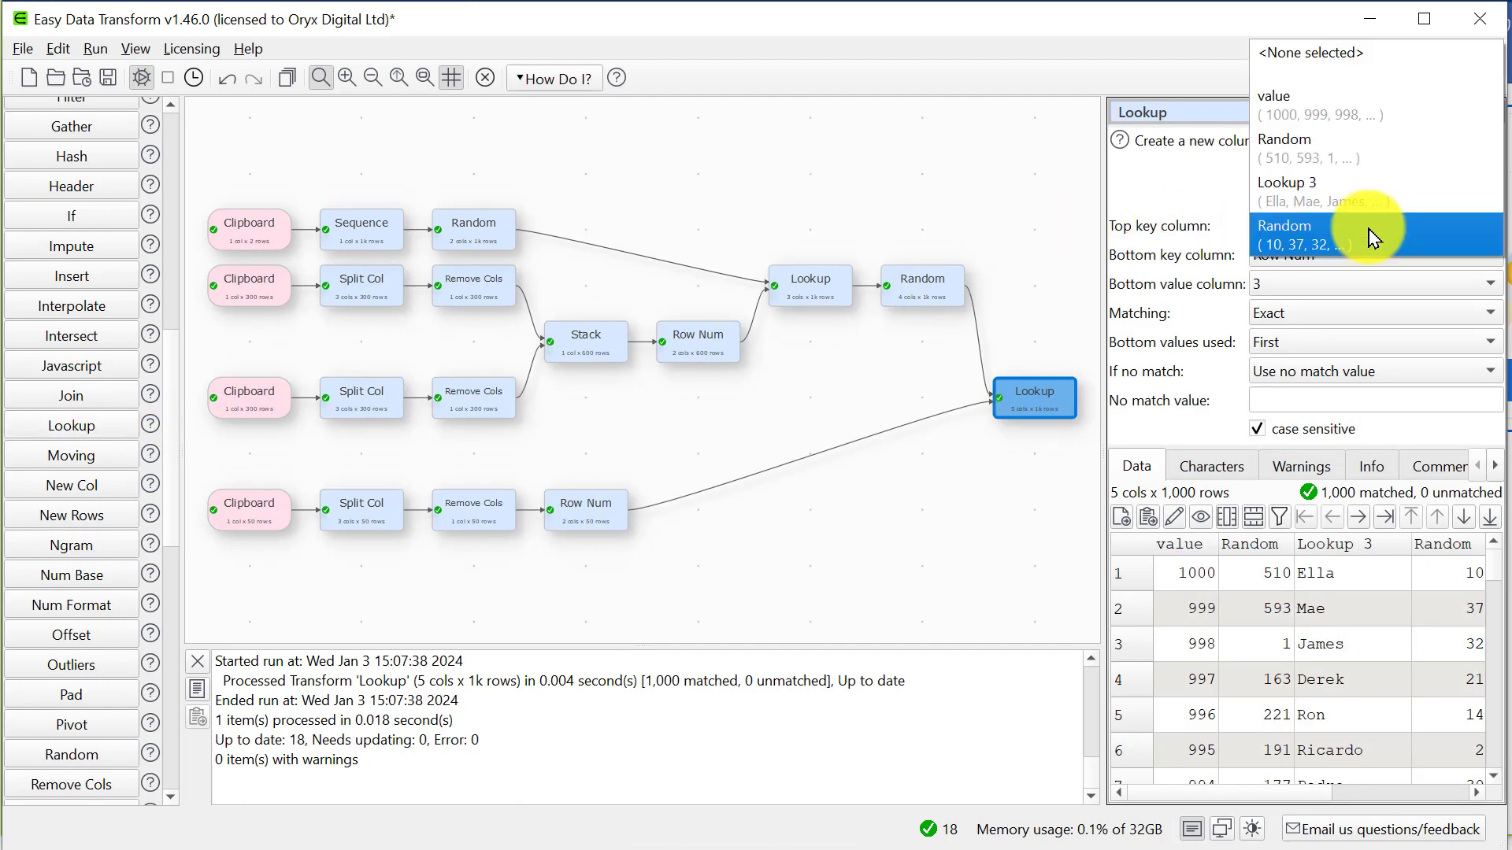
left_click(1372, 236)
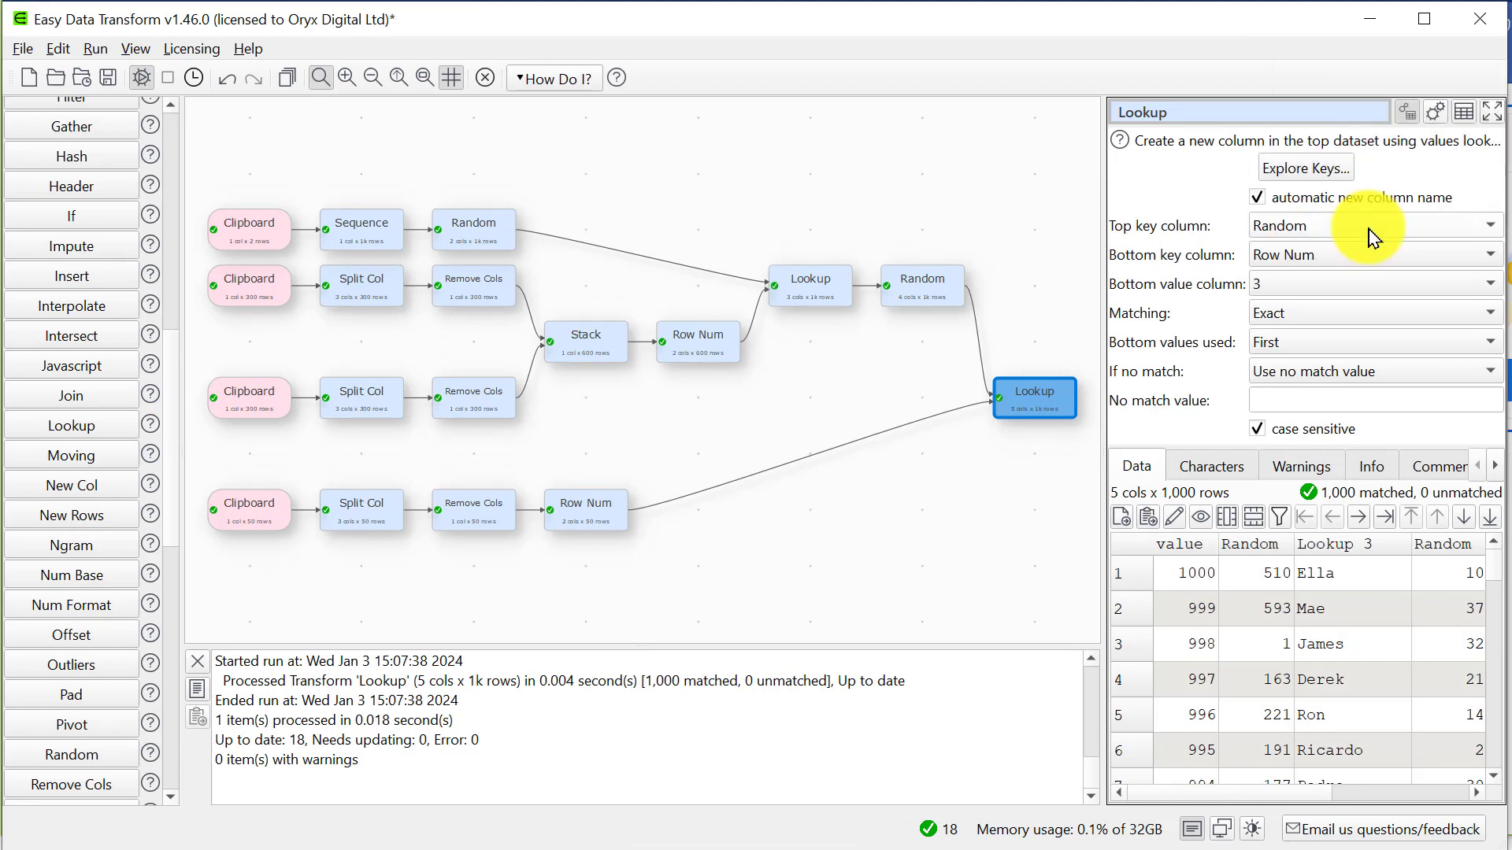
left_click(1333, 287)
left_click(1331, 290)
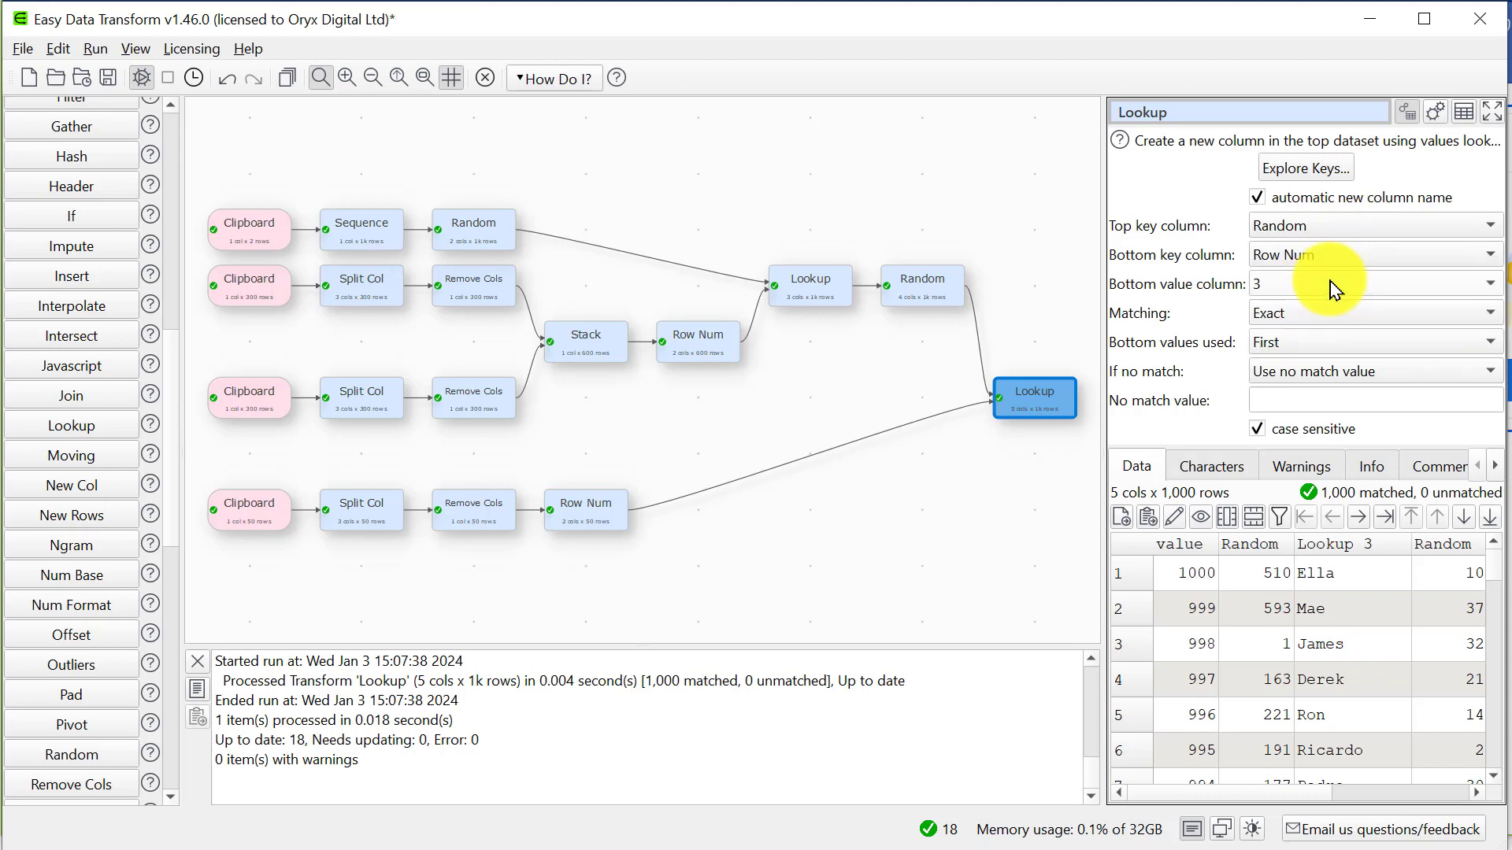
left_click_drag(1309, 797, 1477, 799)
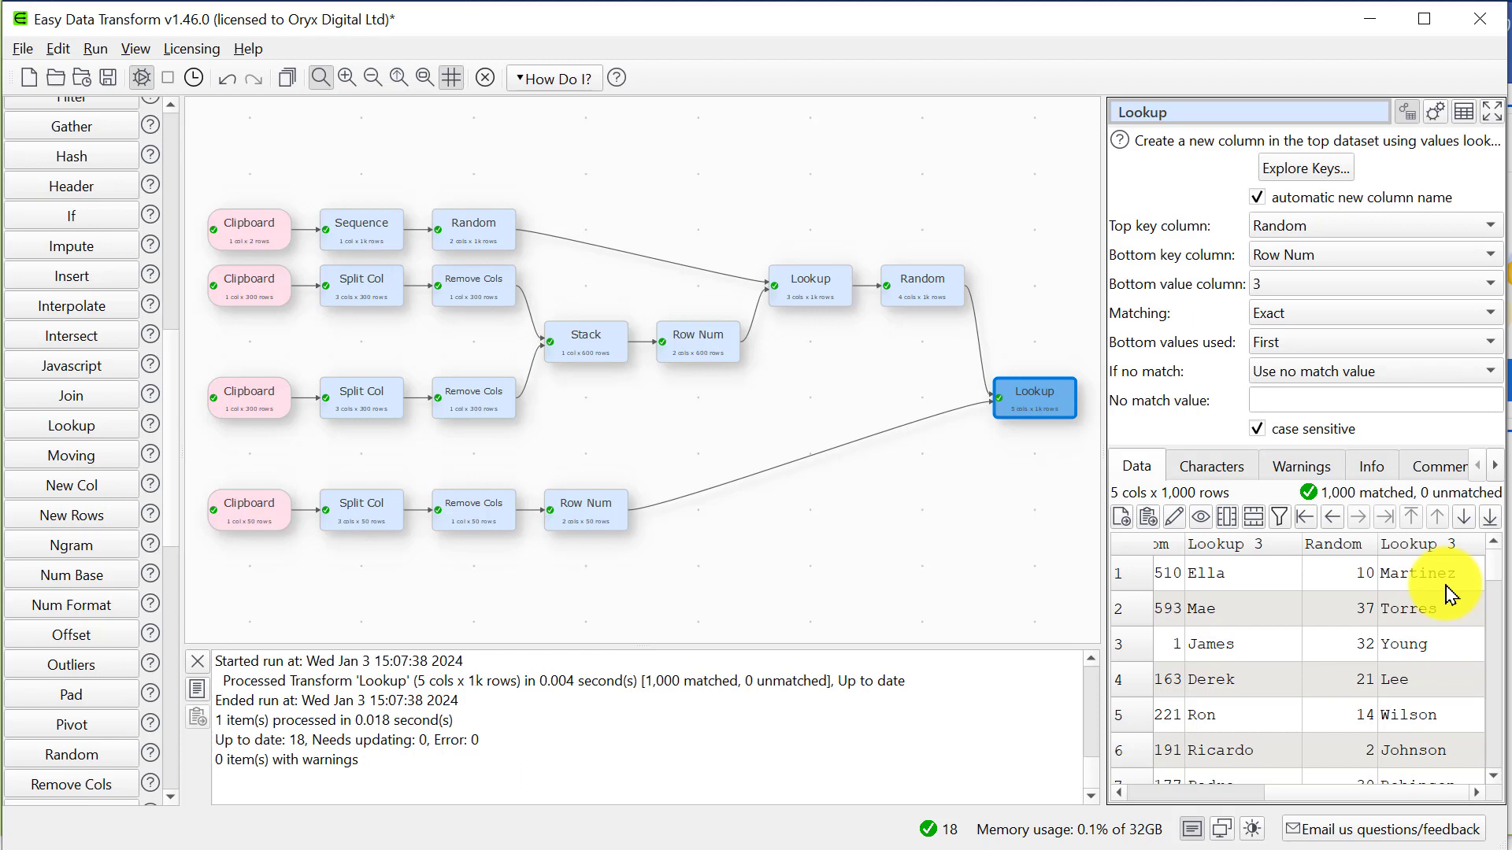
Step: Add a Concat Cols transform that joins the two Lookup 3 columns, first name and surname, with a space as delimiter
left_click(175, 177)
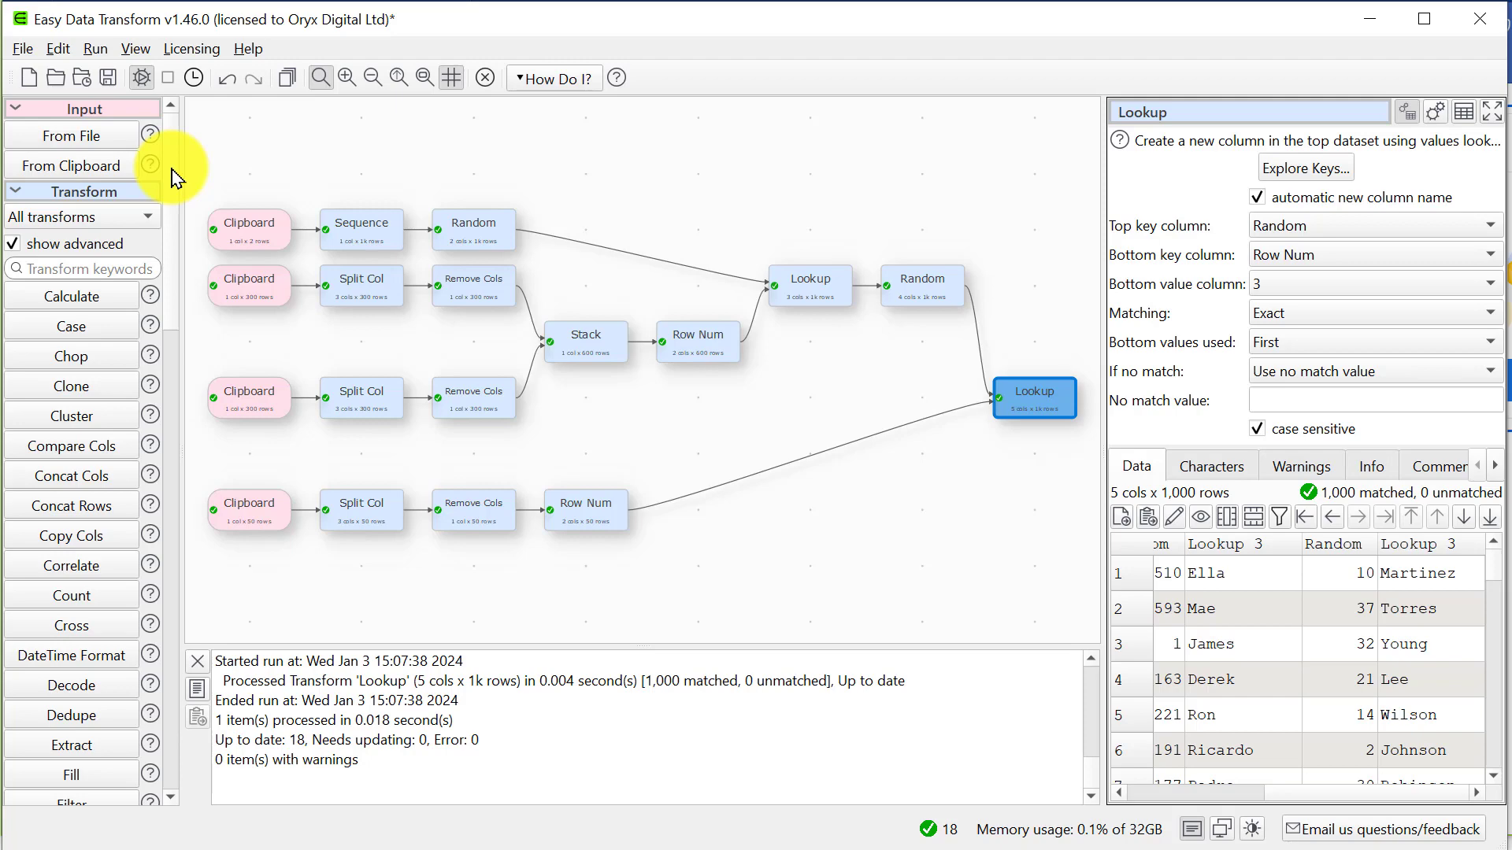
left_click(111, 475)
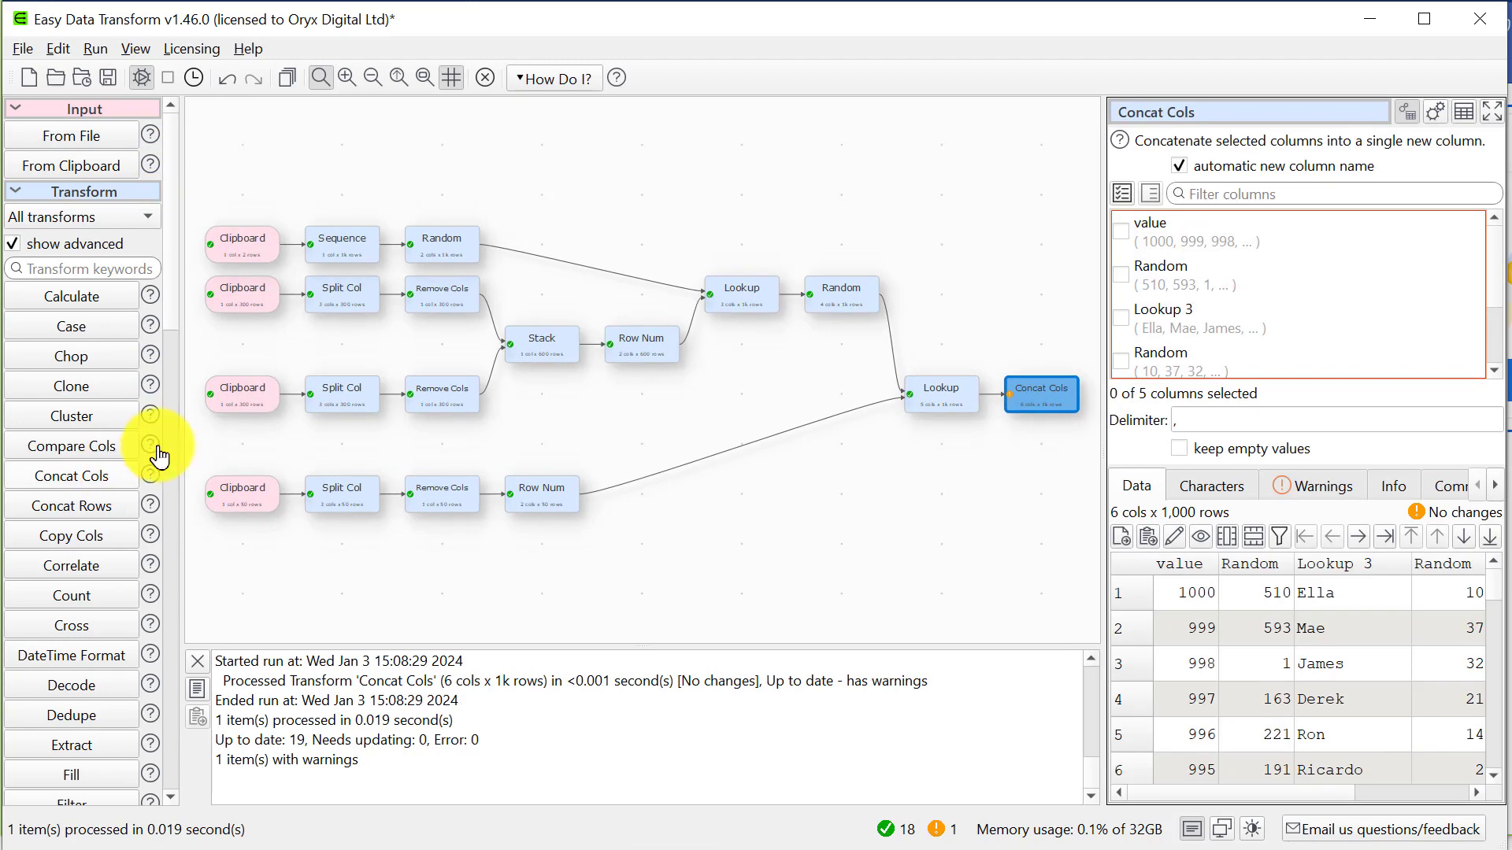
left_click(1128, 328)
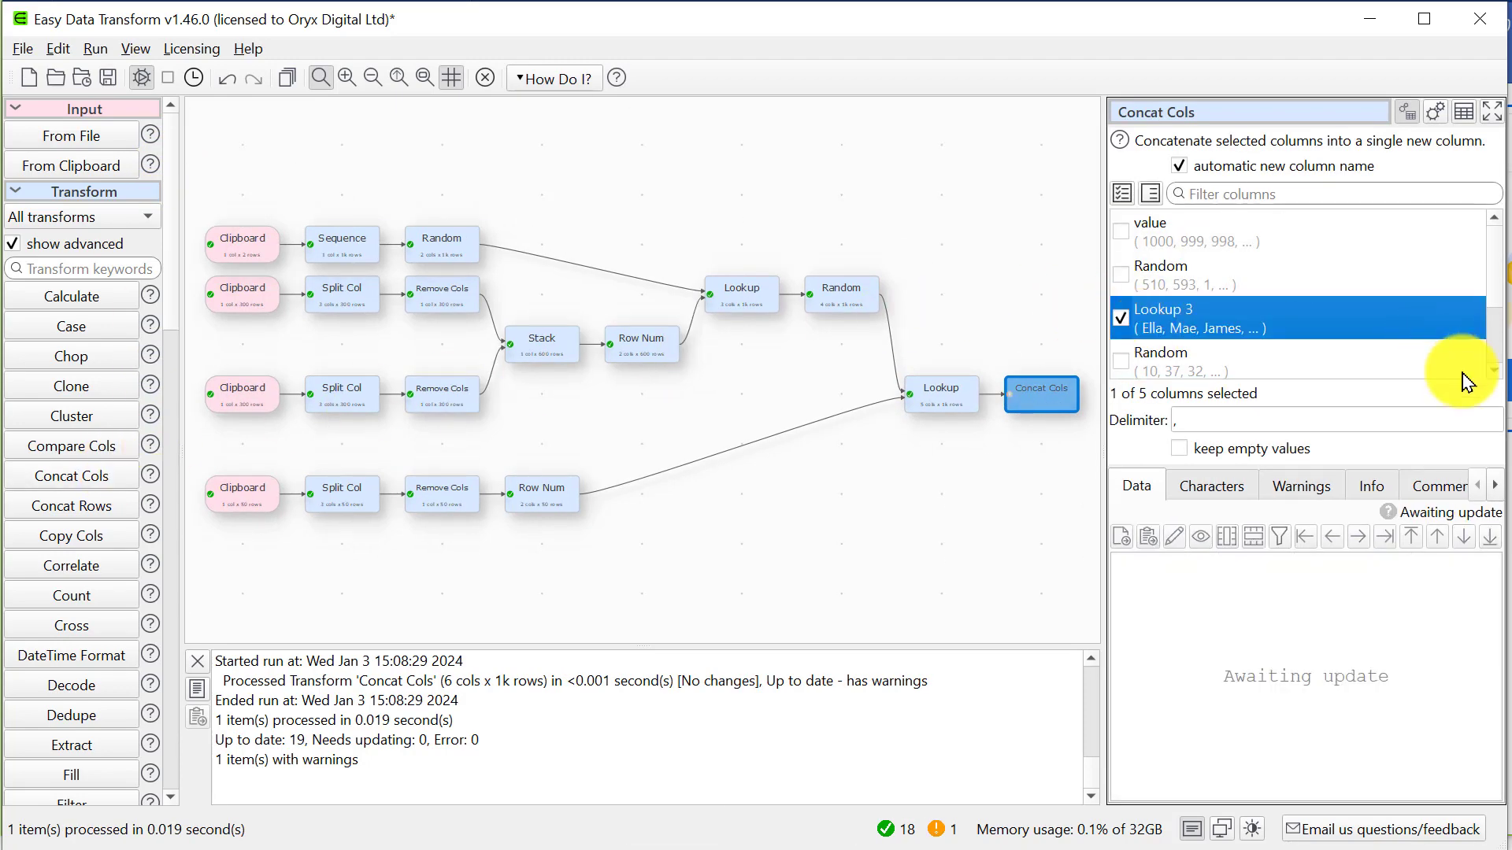
left_click(1128, 323)
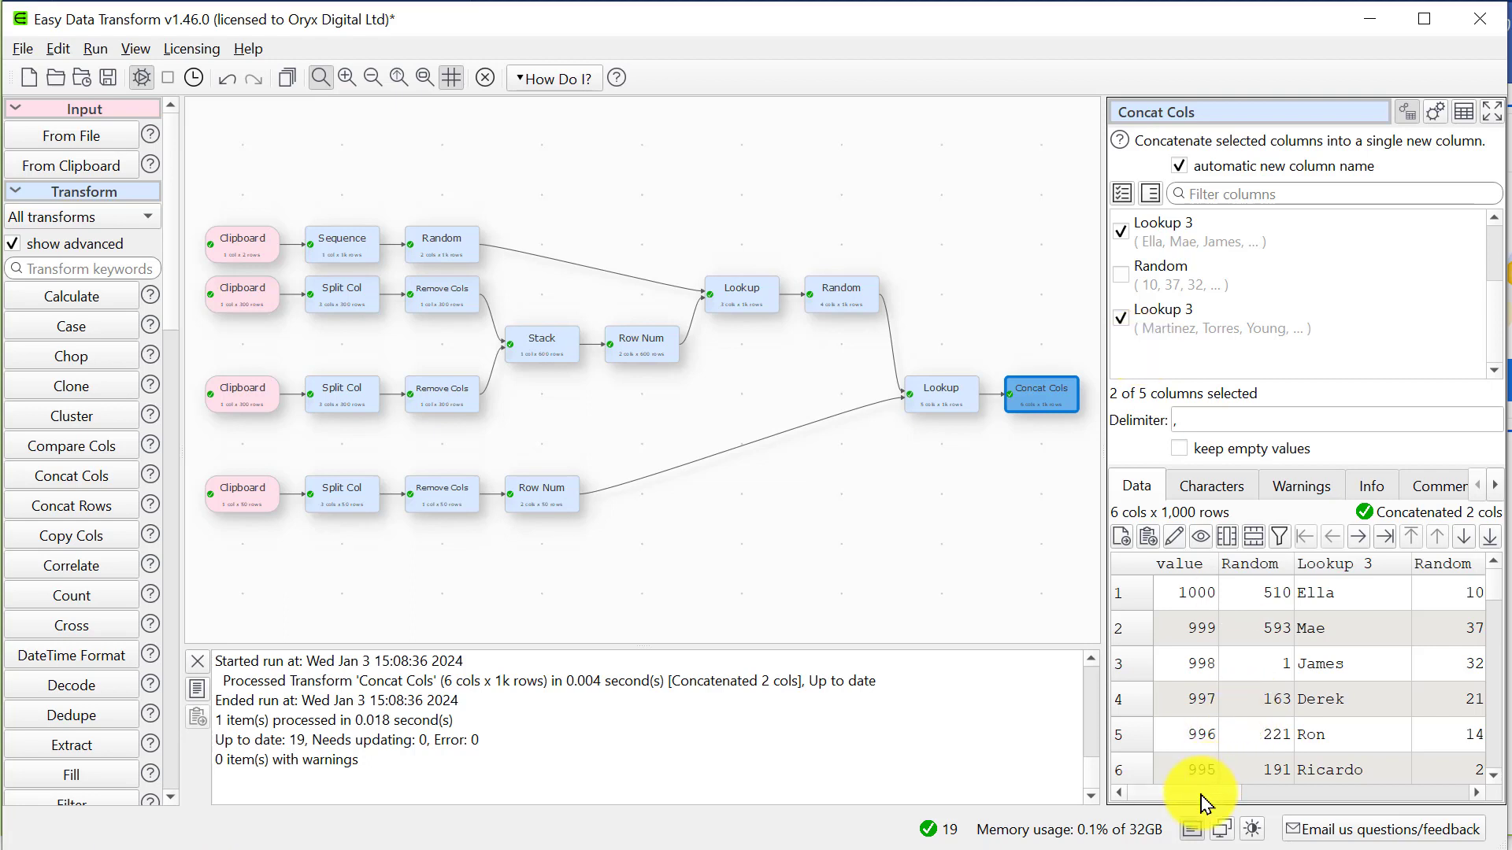
left_click_drag(1205, 793, 1472, 801)
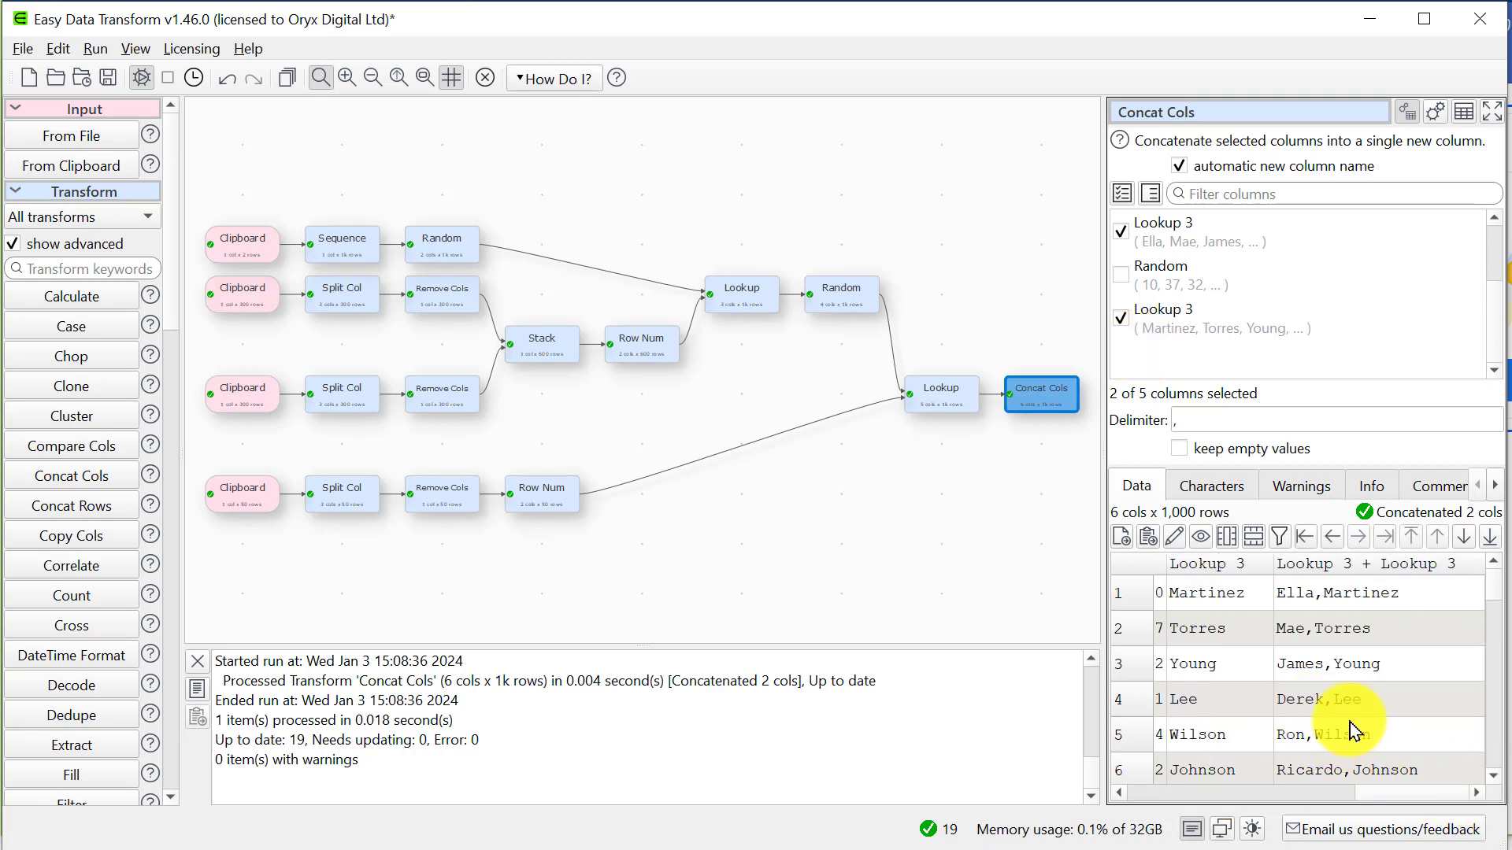
left_click(1229, 420)
key("BackSpace")
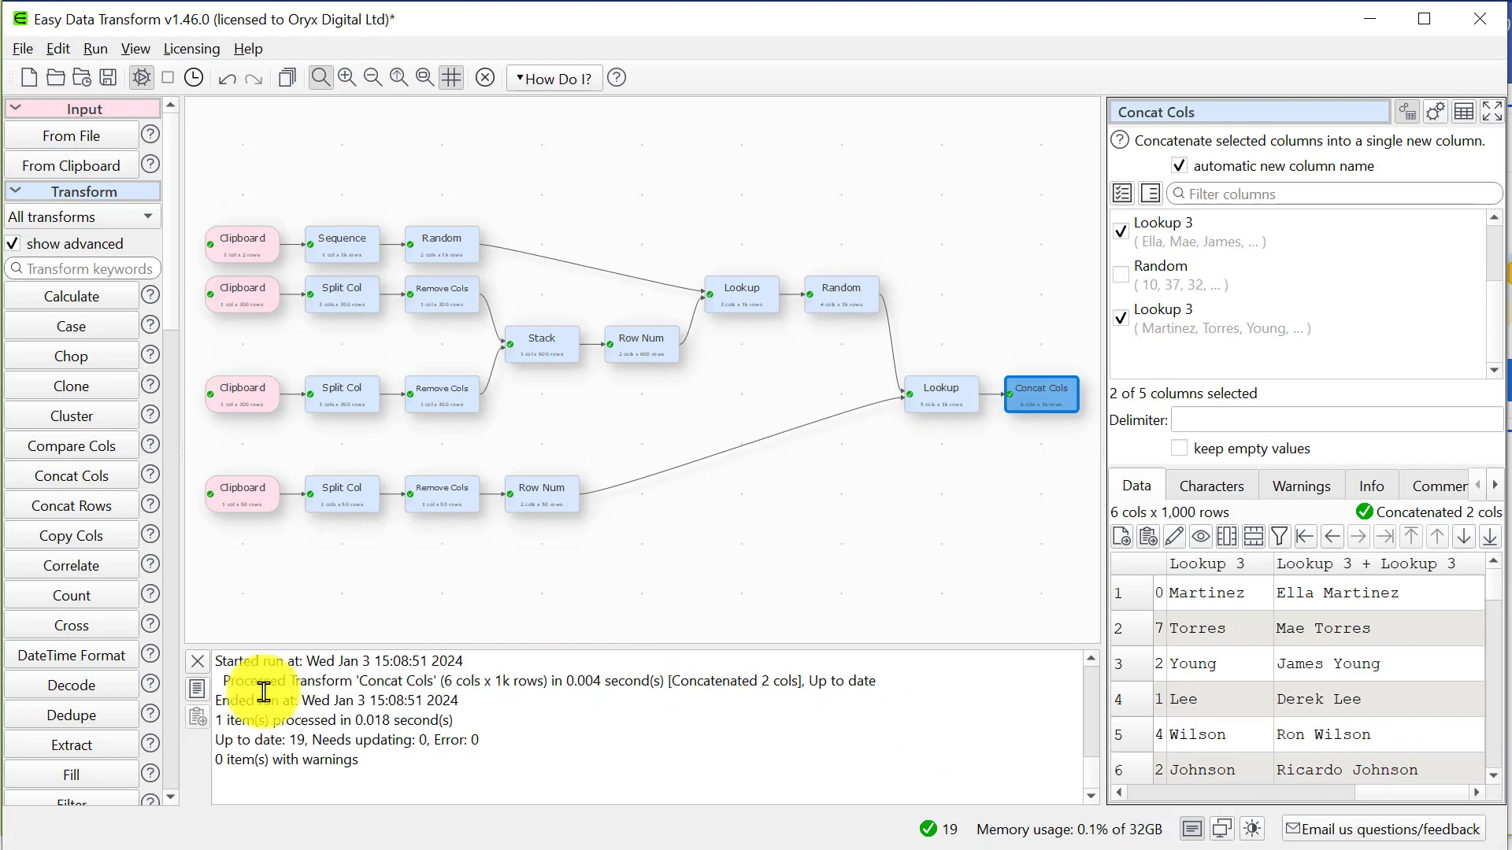
Step: Add a New Col transform named base with the value 1960-1-1, and widen the data pane to review the column
left_click(174, 748)
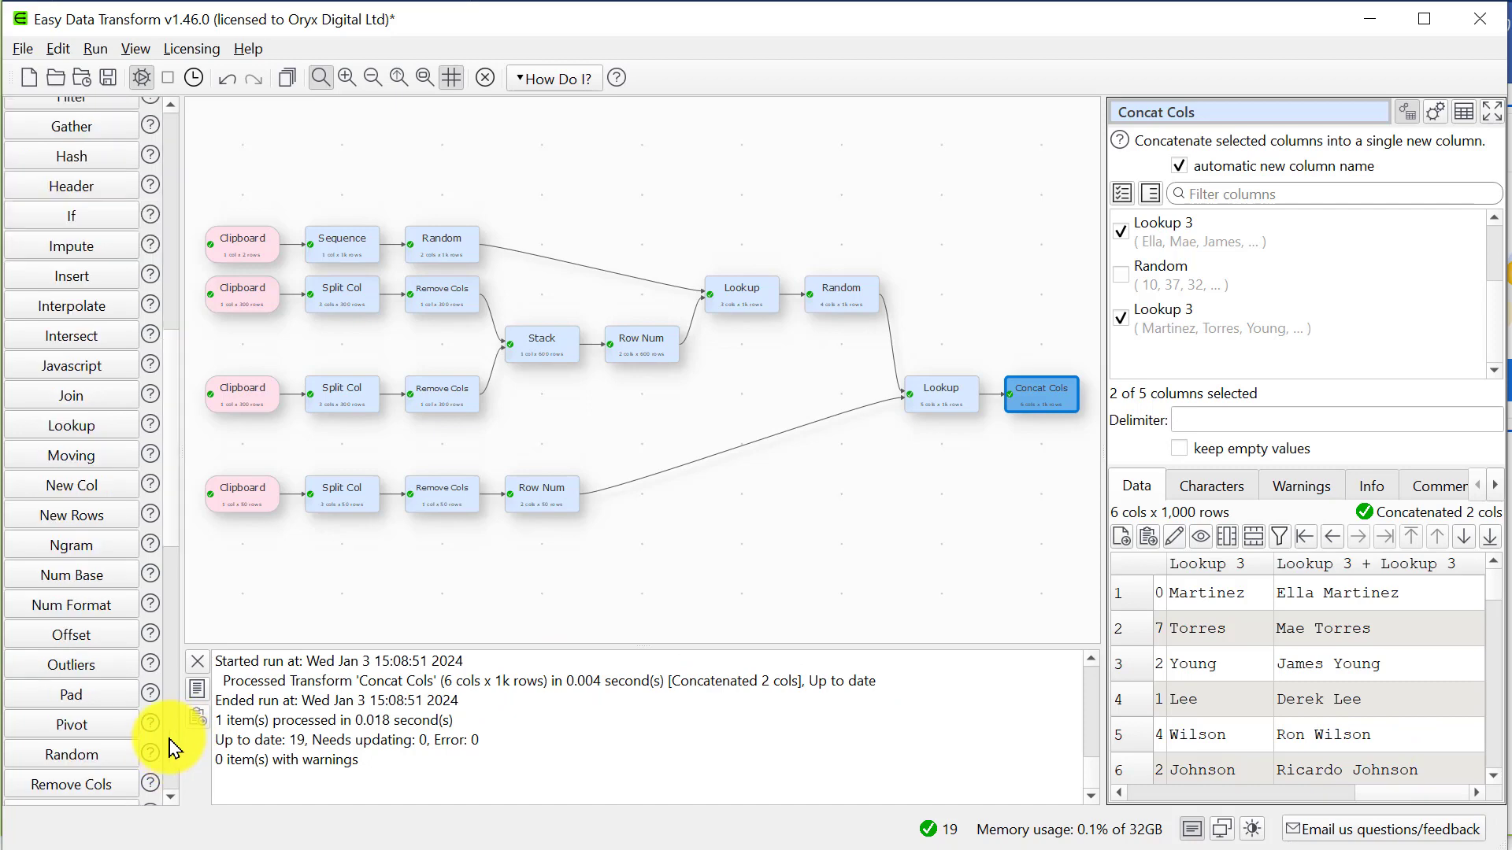
left_click(92, 490)
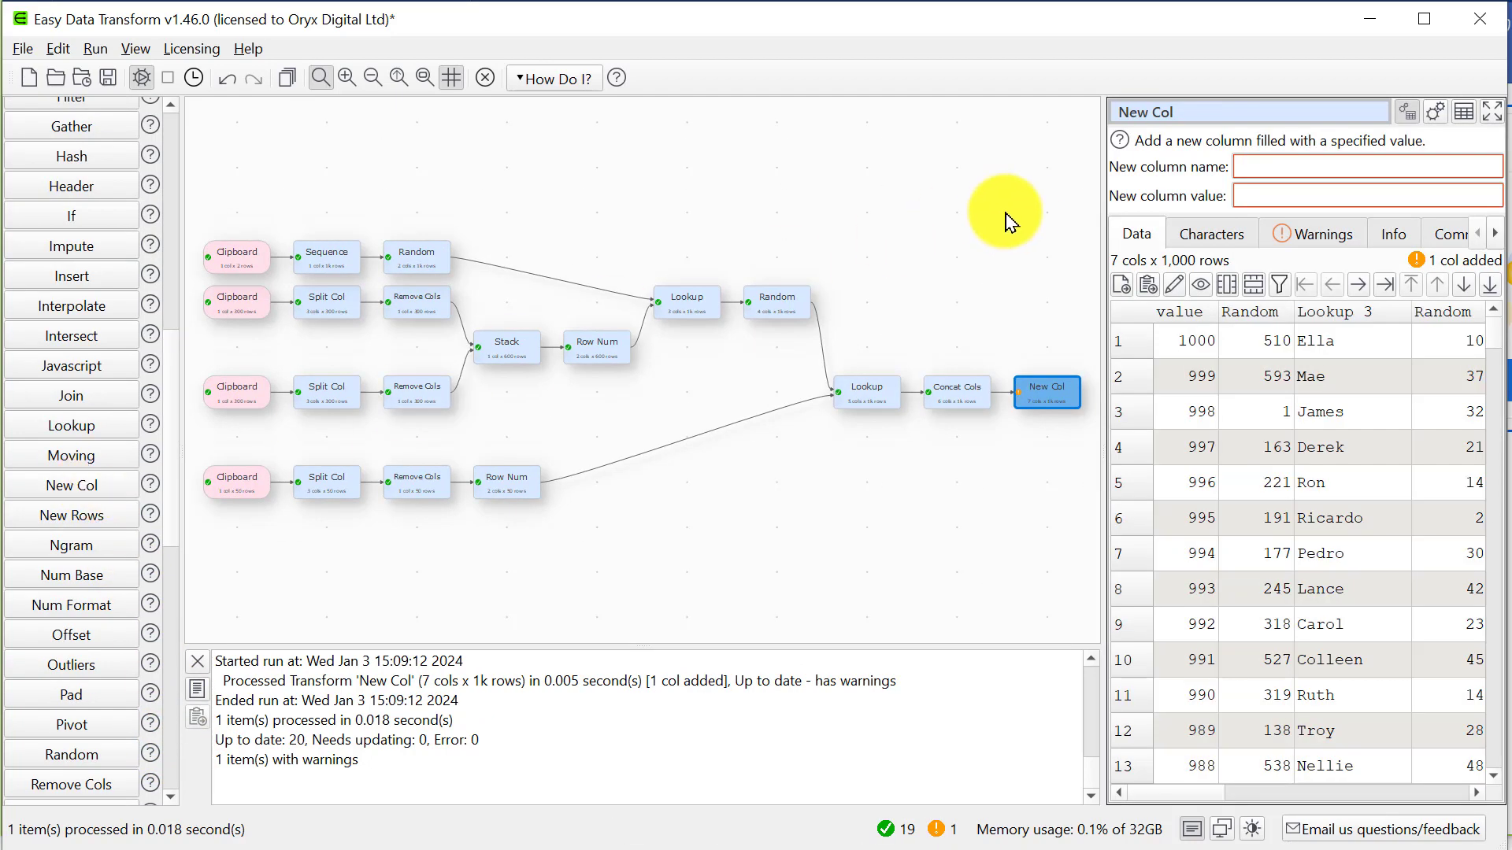
left_click(1278, 169)
type("base")
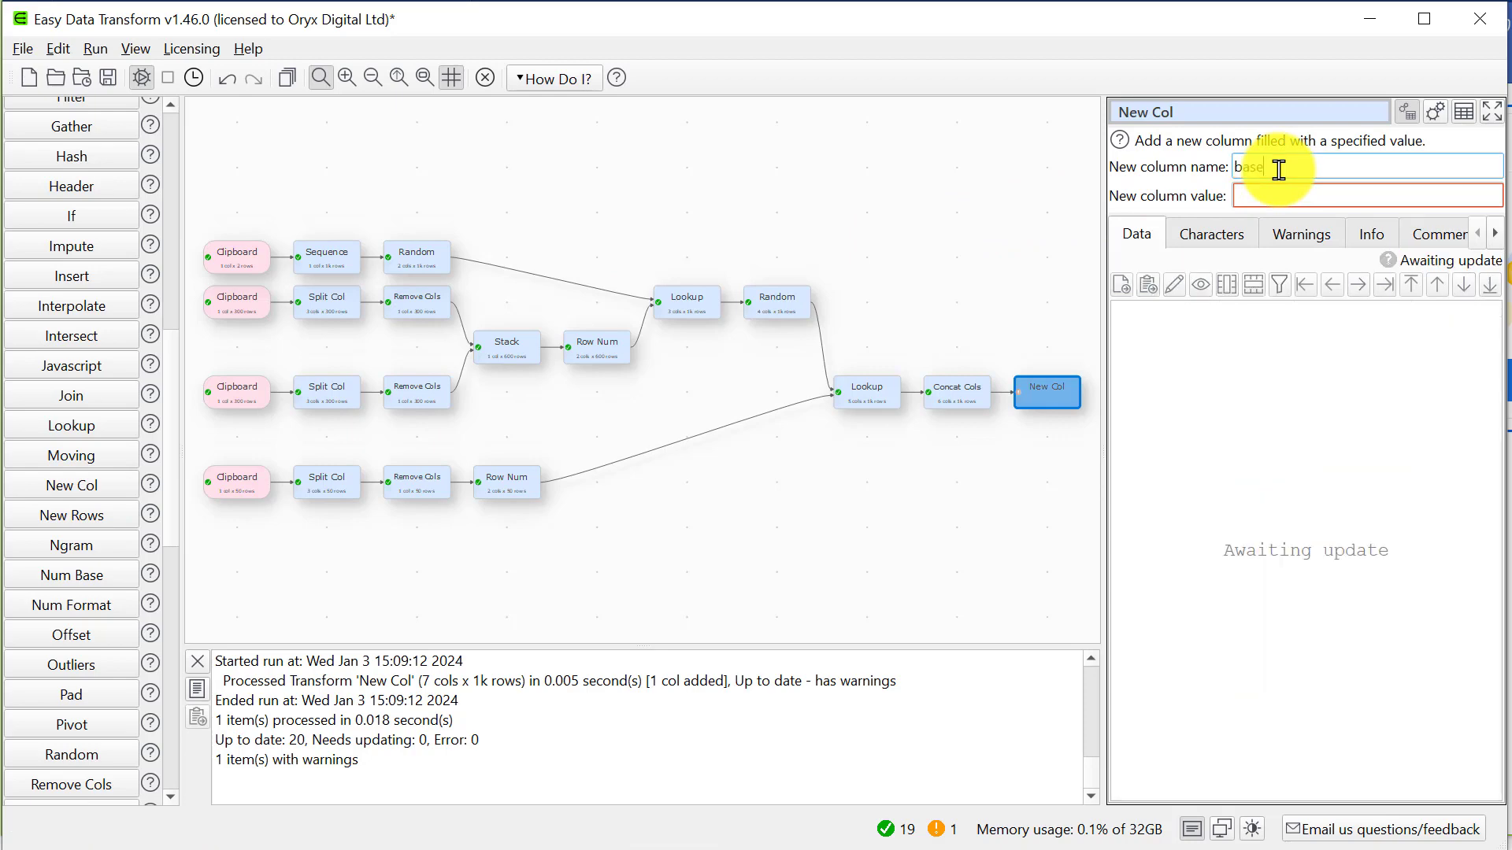
left_click(1292, 197)
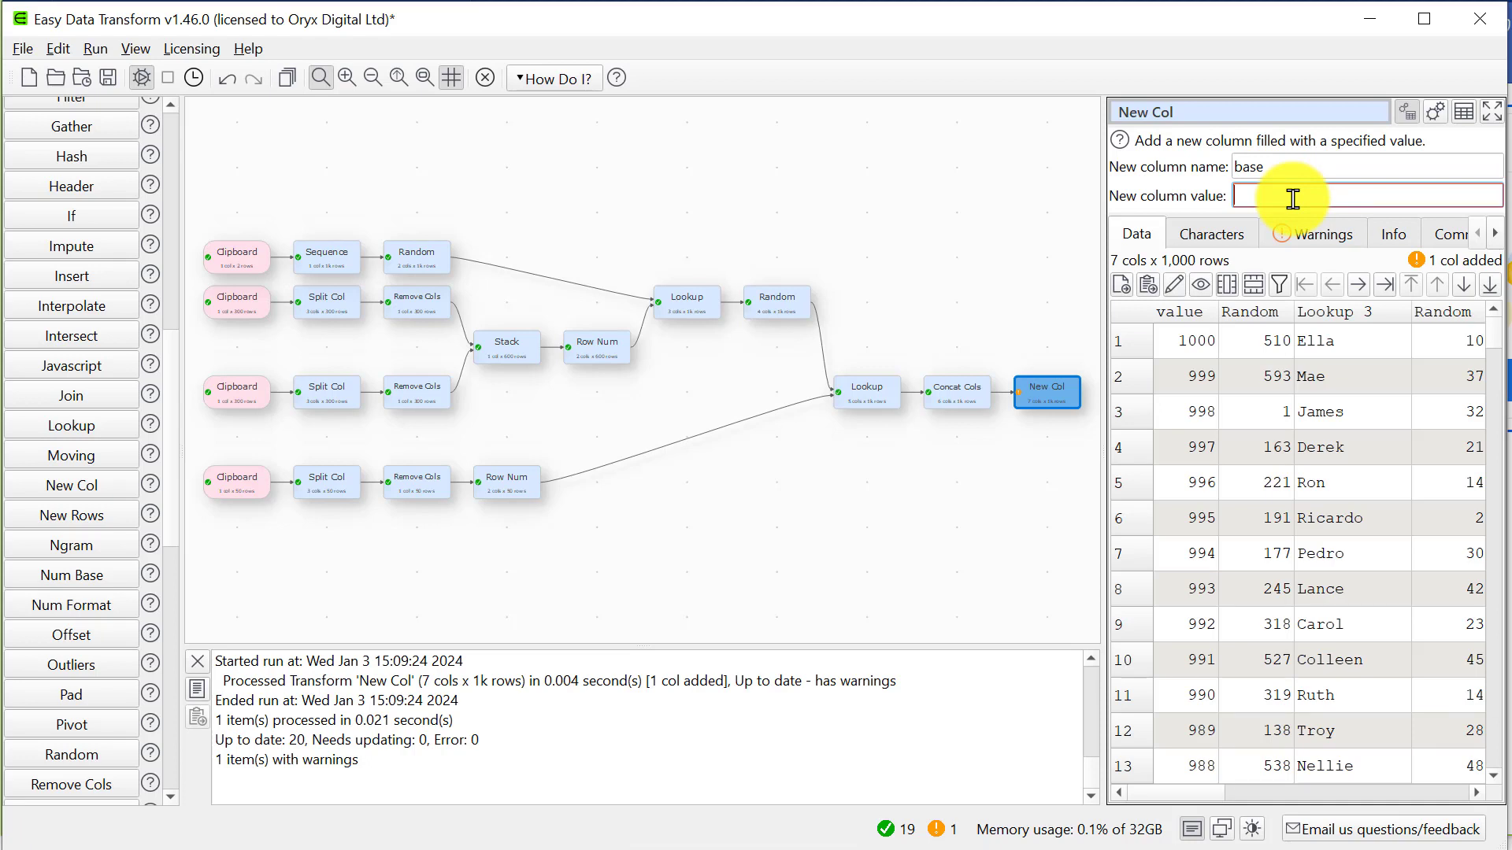
type("1960-1-1")
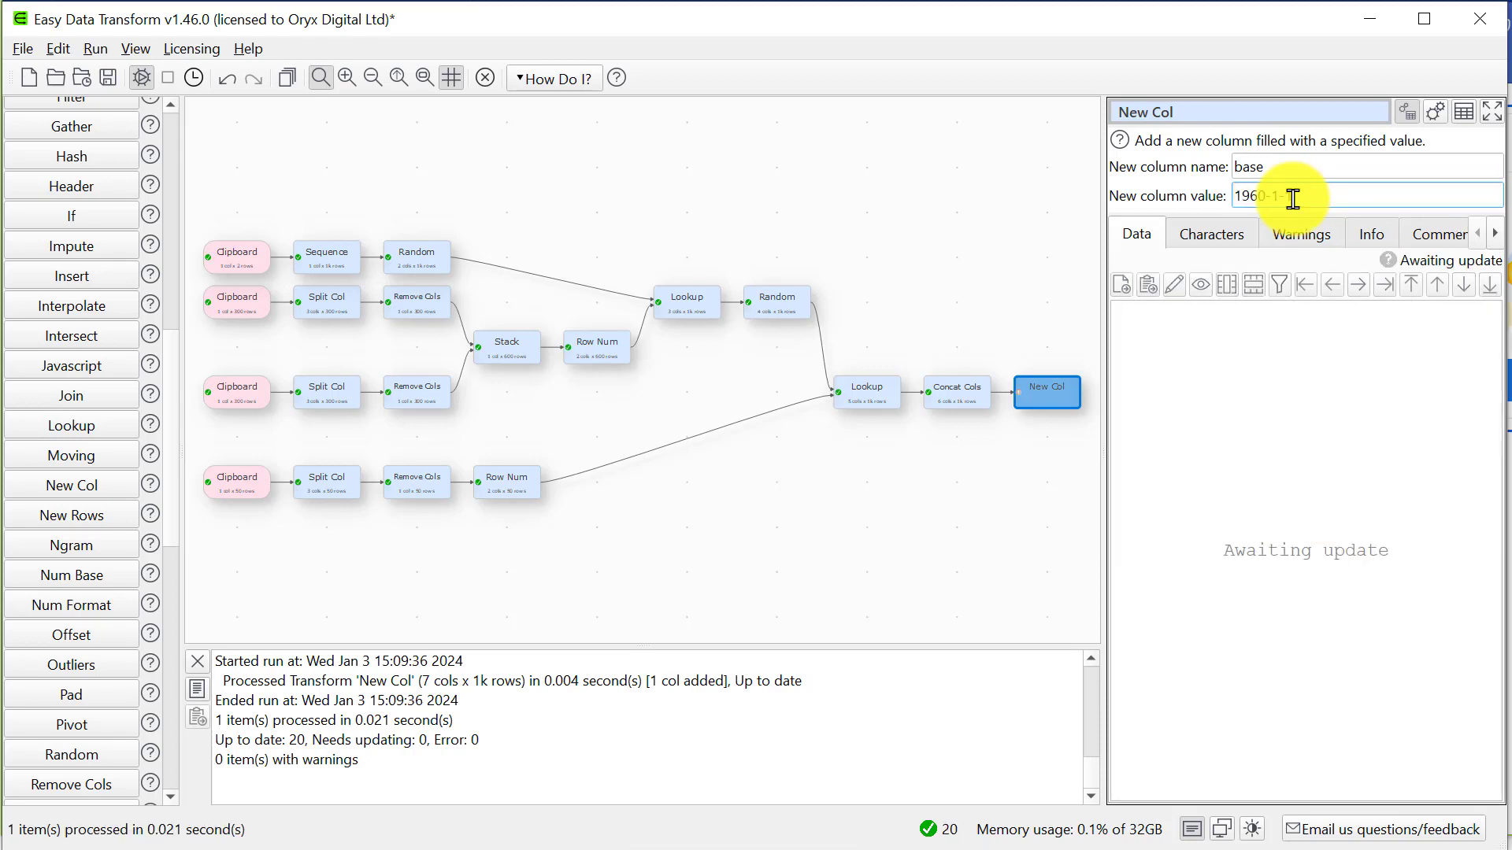
left_click_drag(1103, 331, 920, 341)
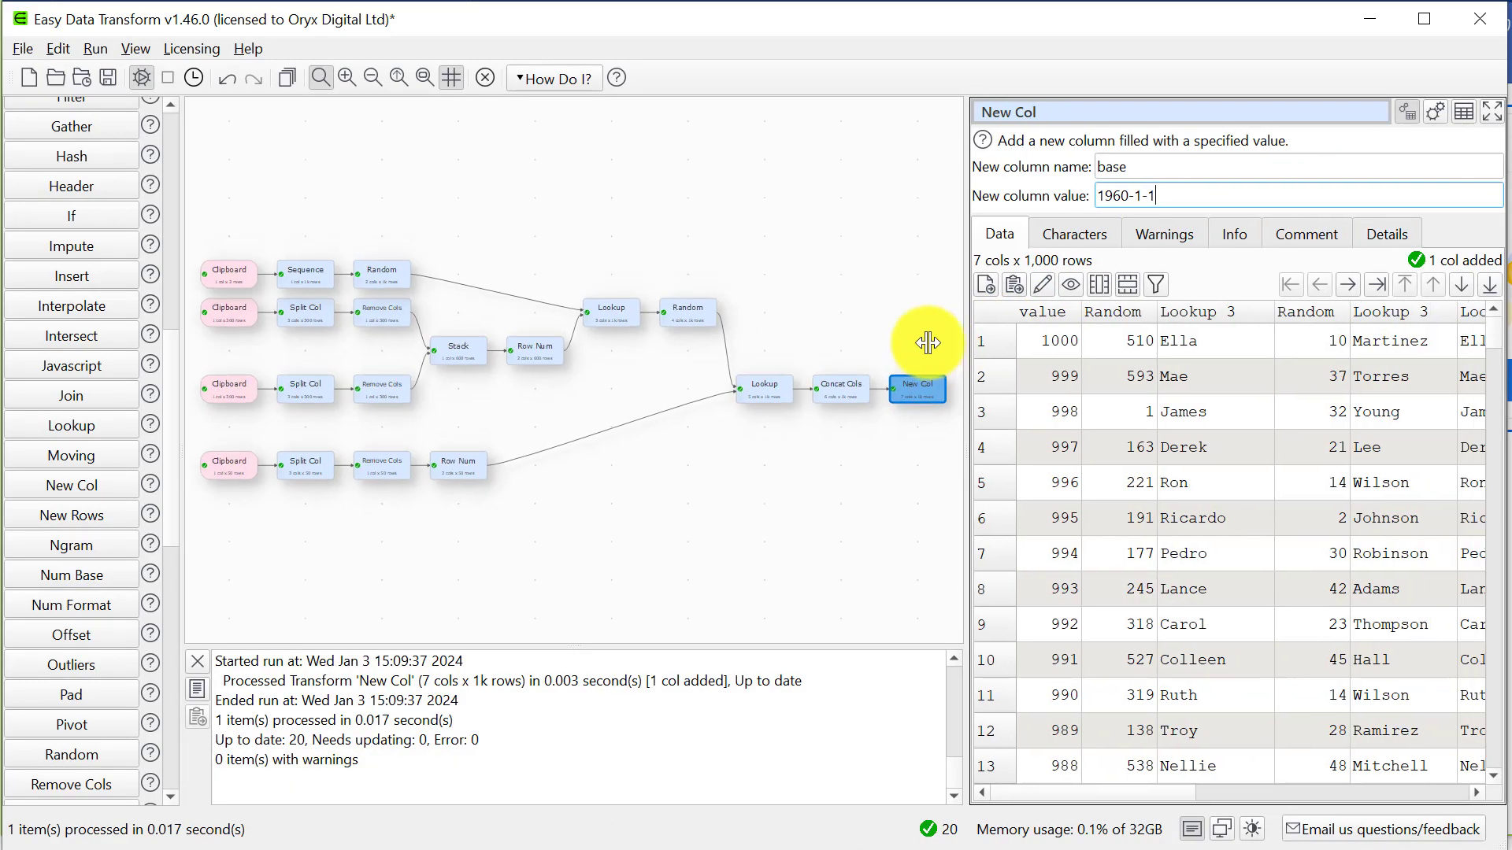
left_click_drag(1199, 794, 1457, 797)
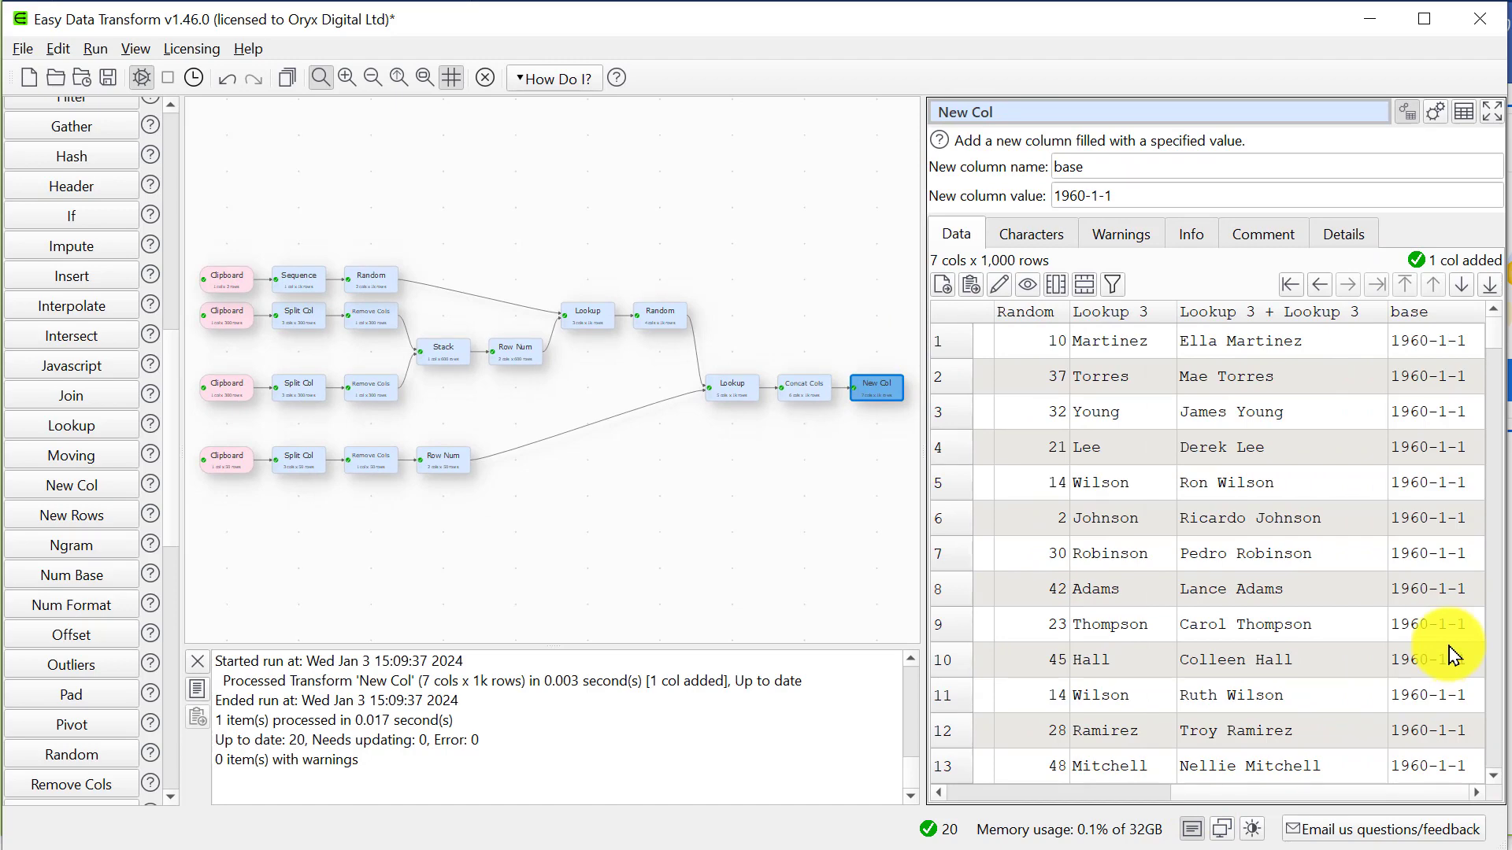
Step: Add a Random transform after the base column, generating integers with a maximum of 3000
left_click(93, 764)
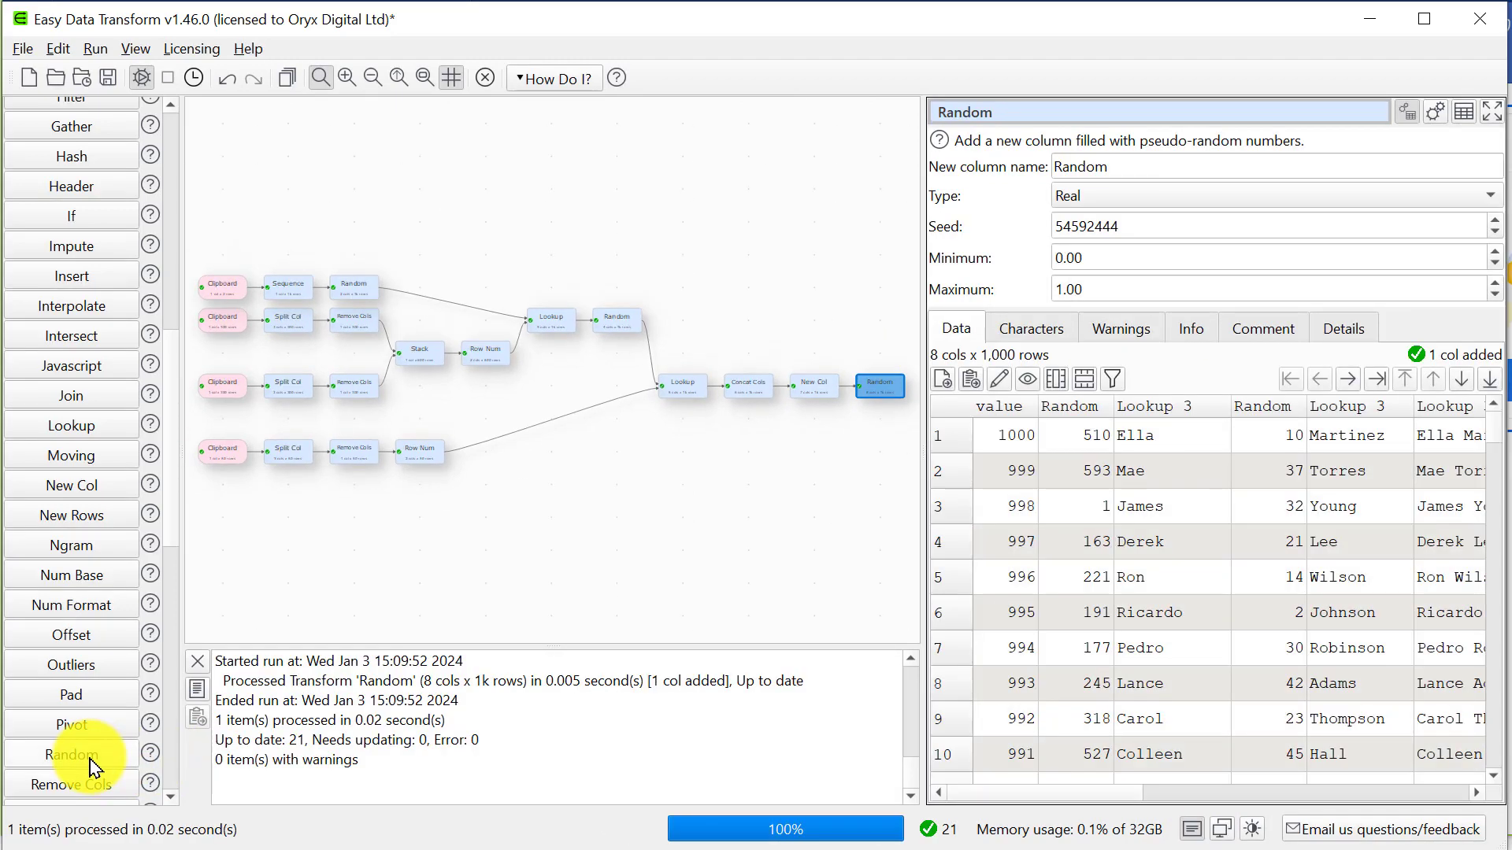
left_click(1137, 206)
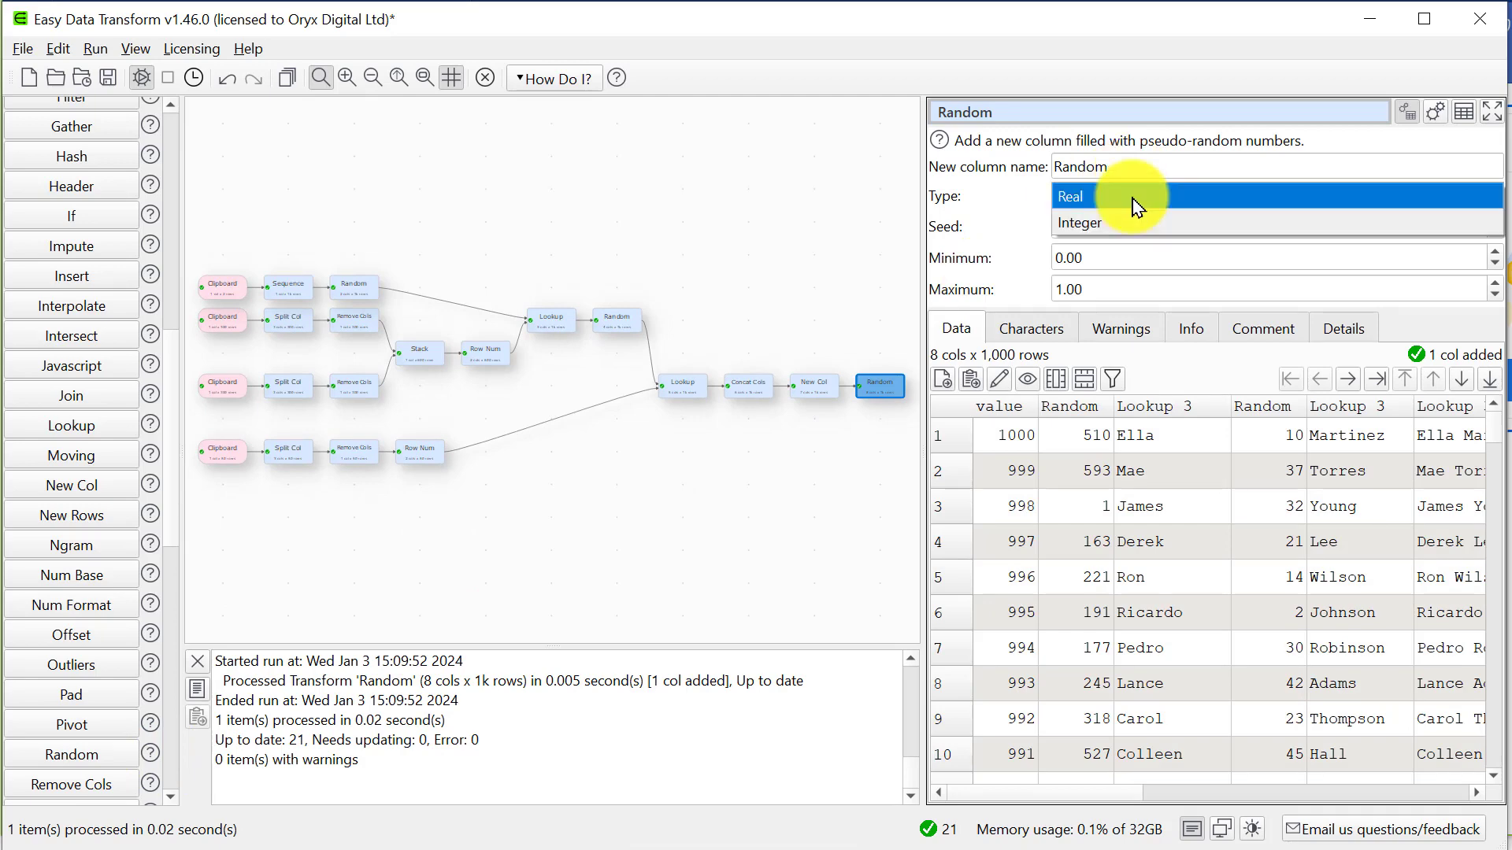
left_click(1134, 224)
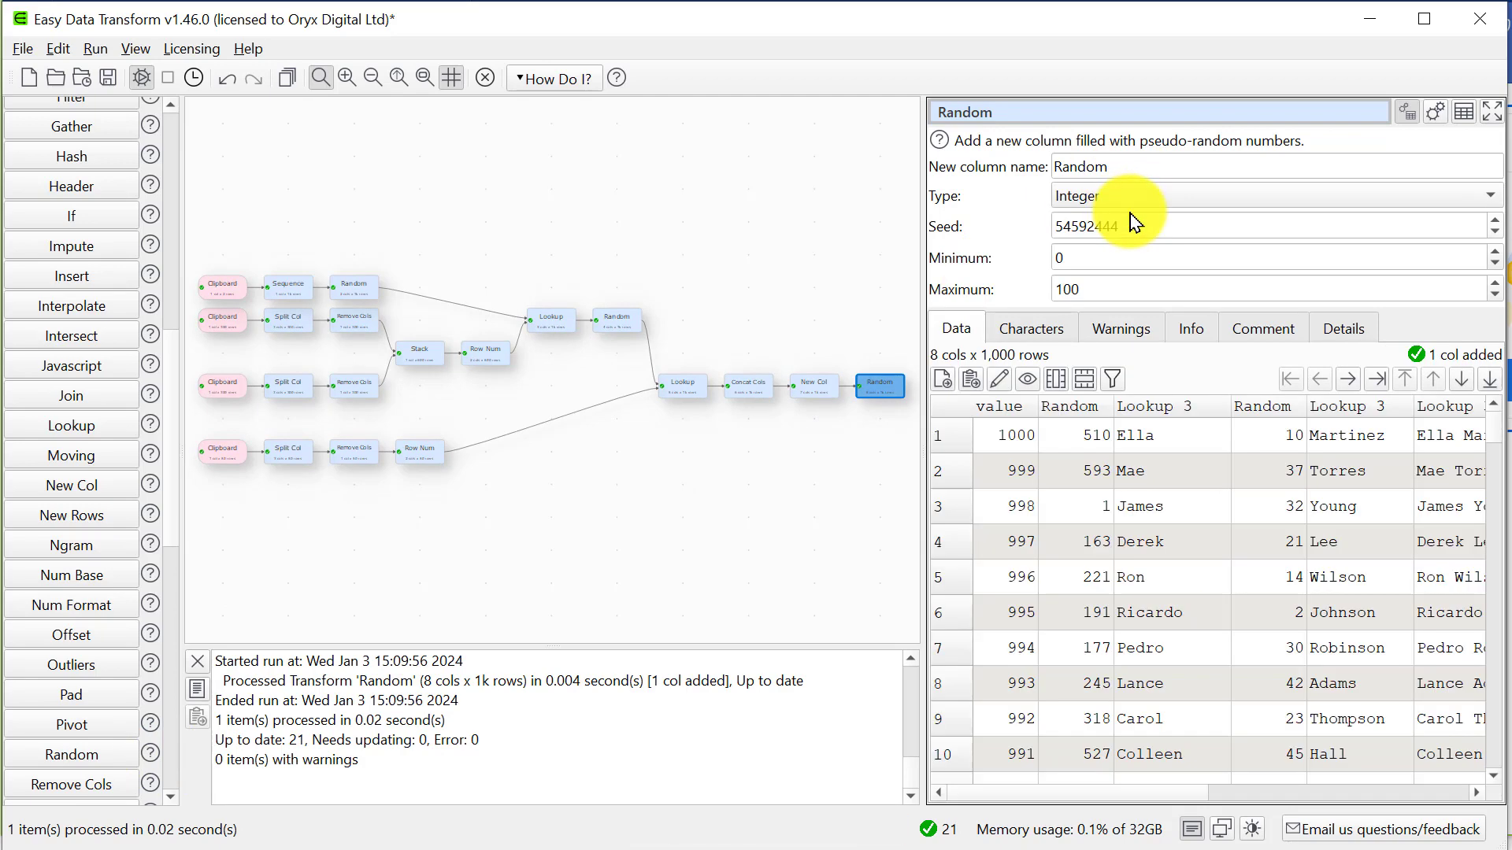
left_click_drag(1113, 290, 997, 284)
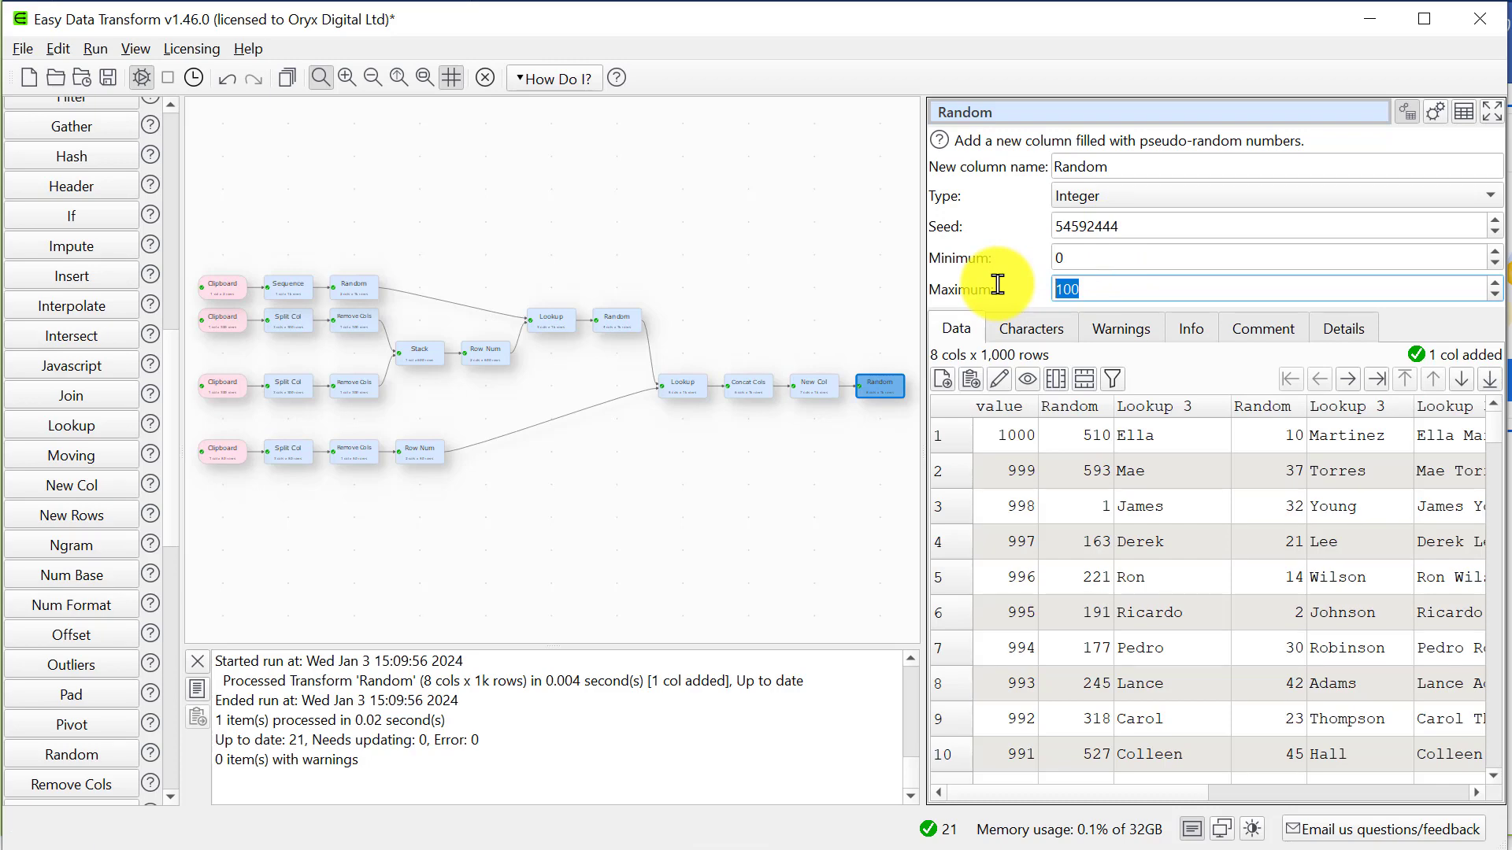
type("3000")
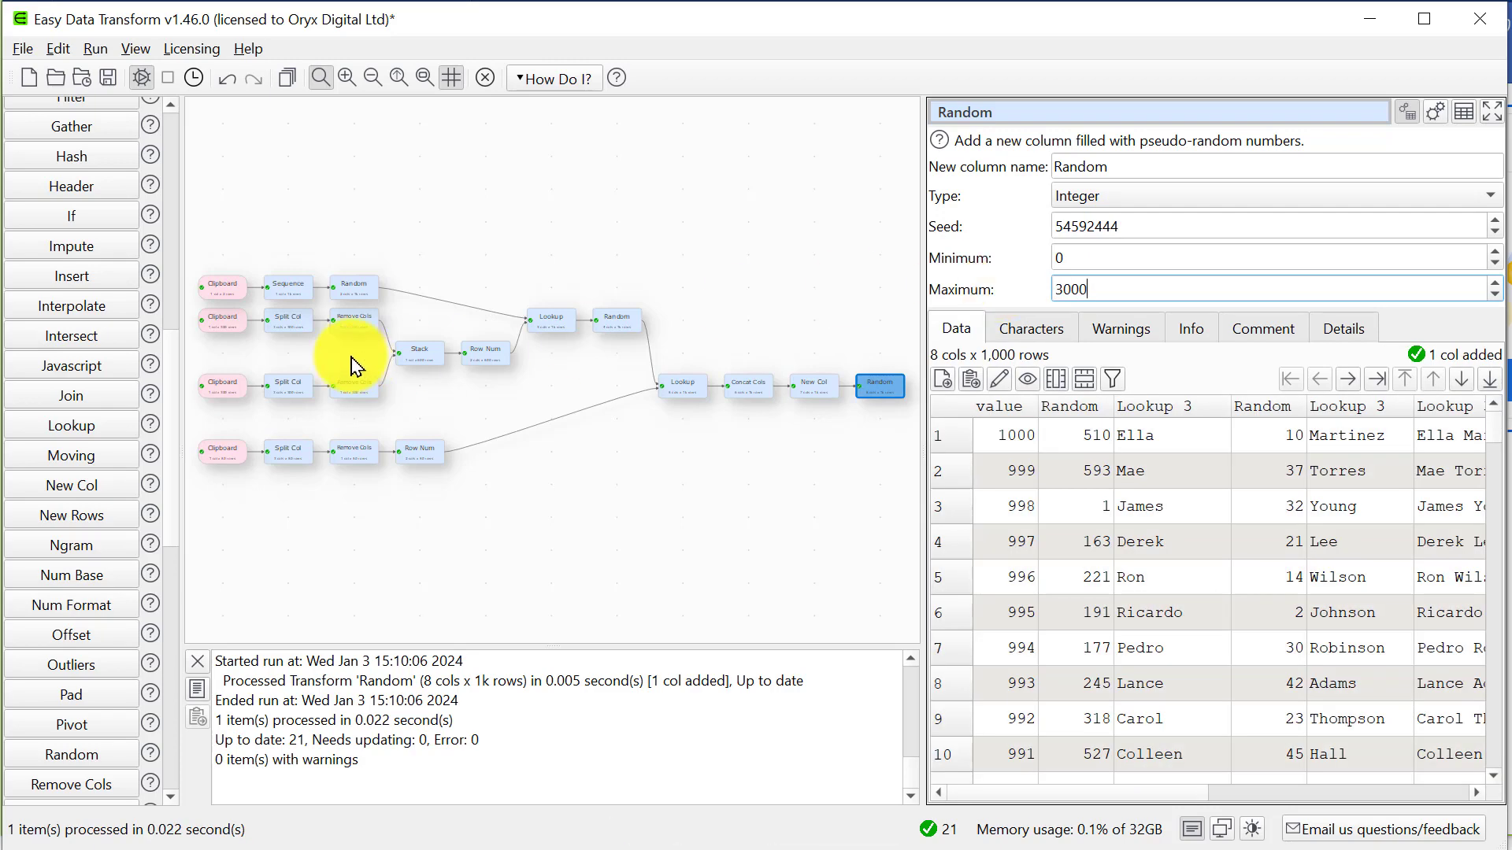
Step: Add a Calculate transform that adds the last Random column to the base column
left_click(172, 151)
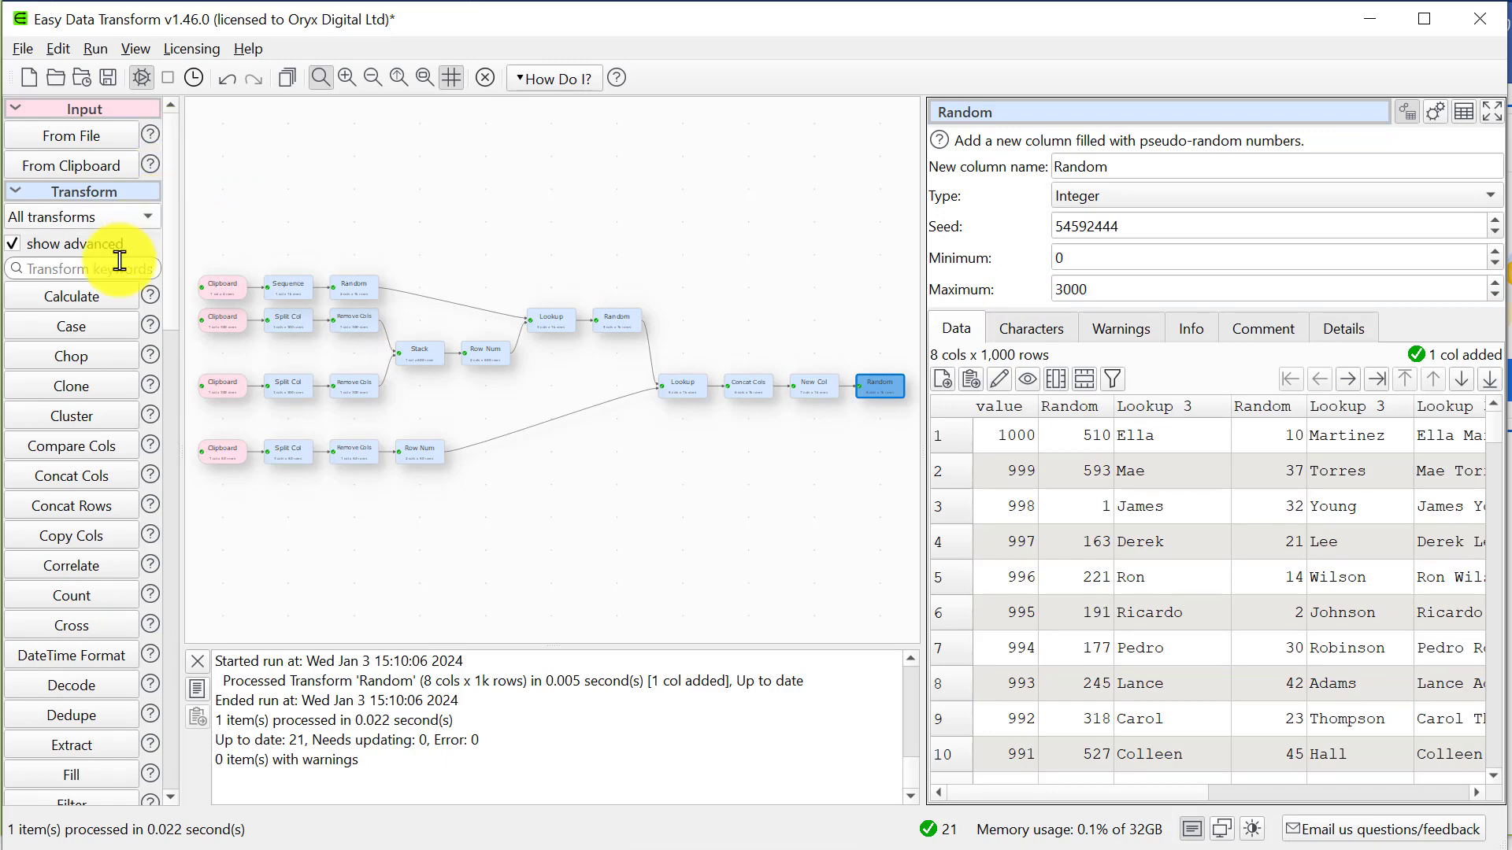
left_click(76, 304)
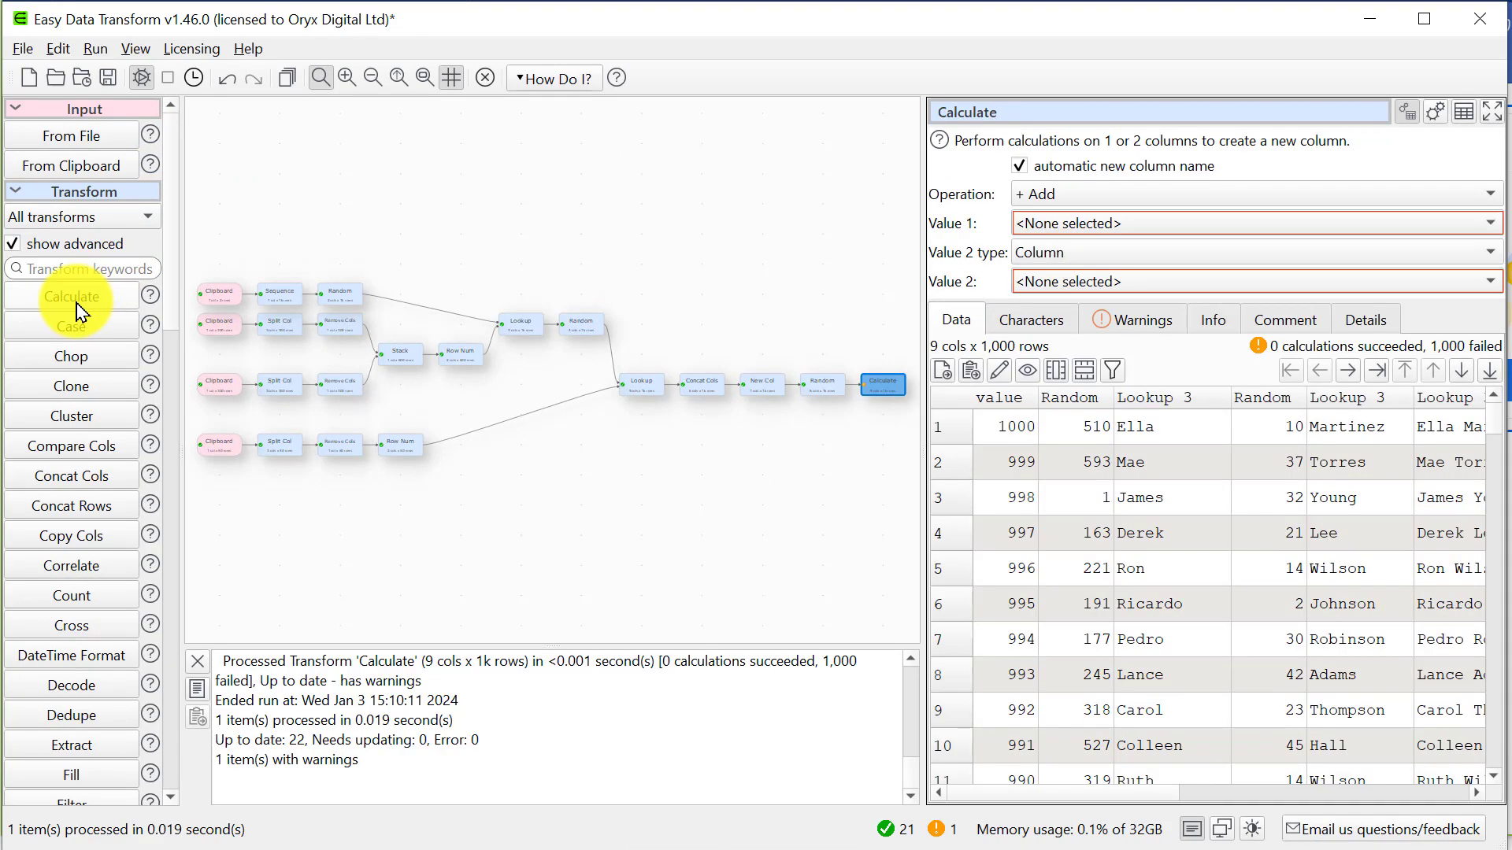
left_click(1068, 237)
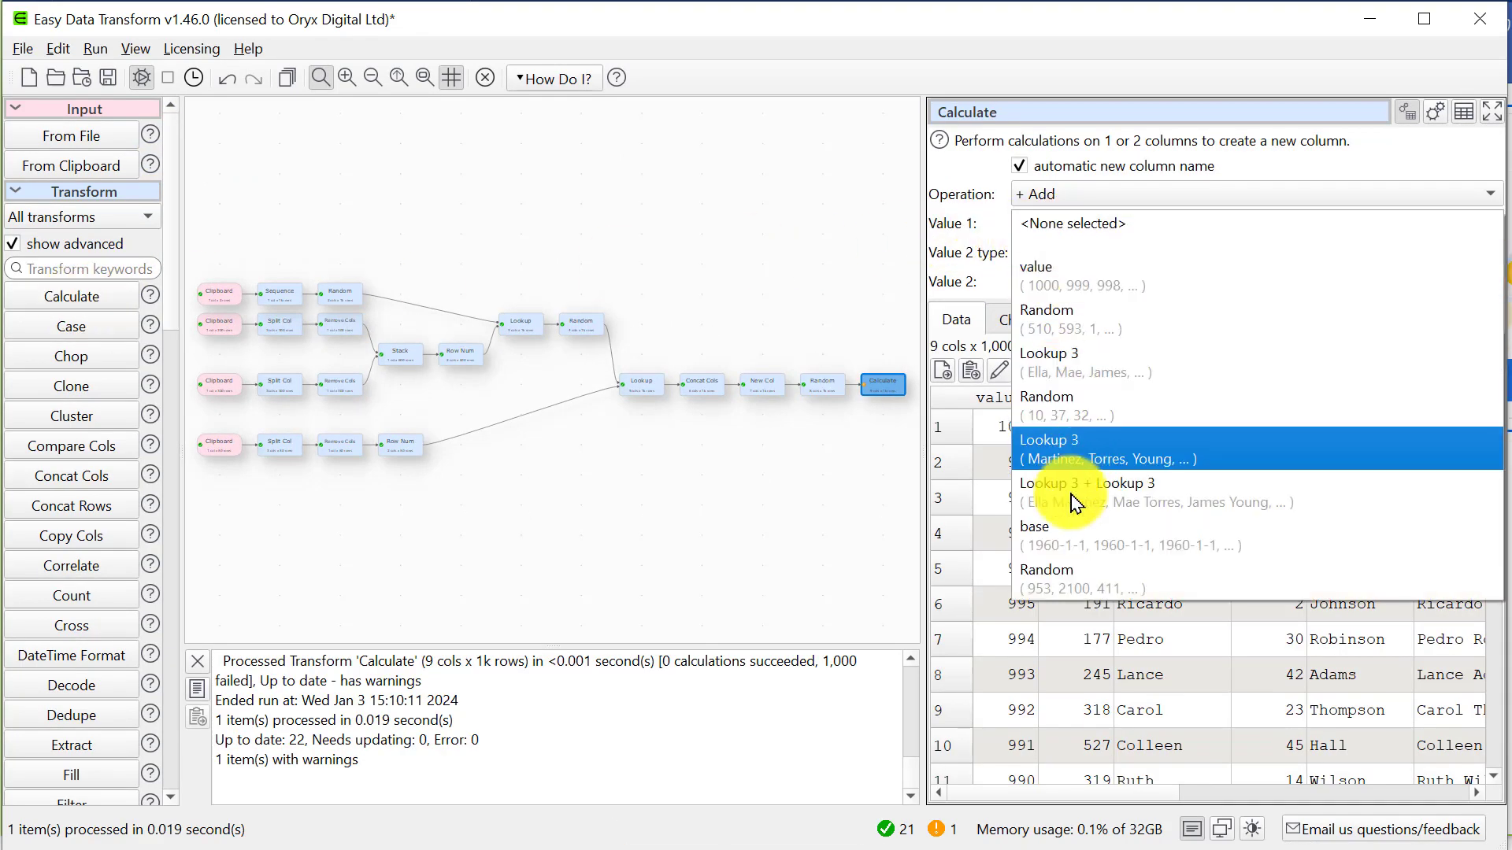
left_click(1070, 528)
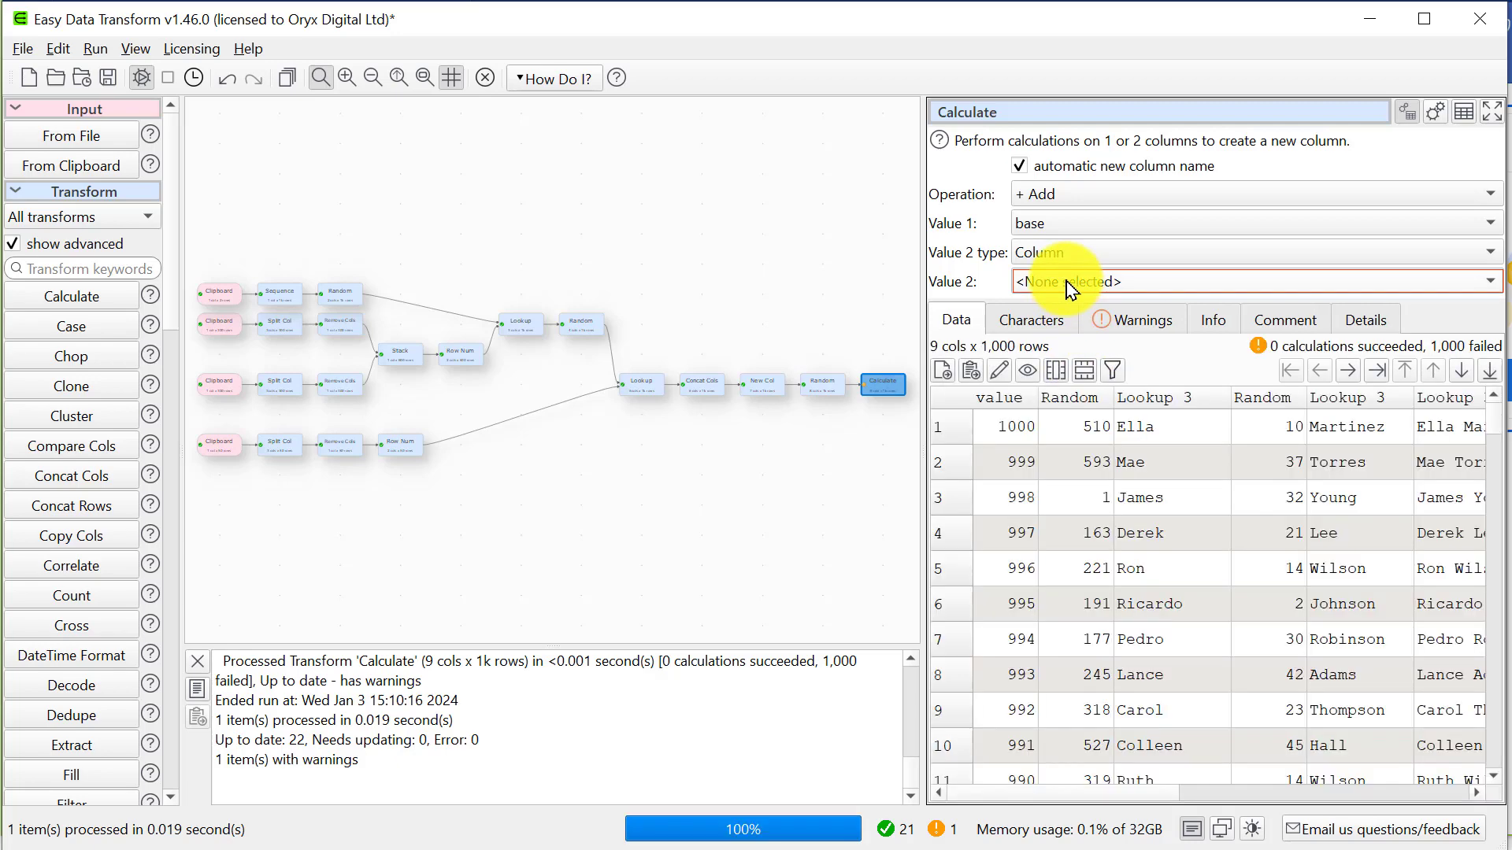
left_click(1069, 281)
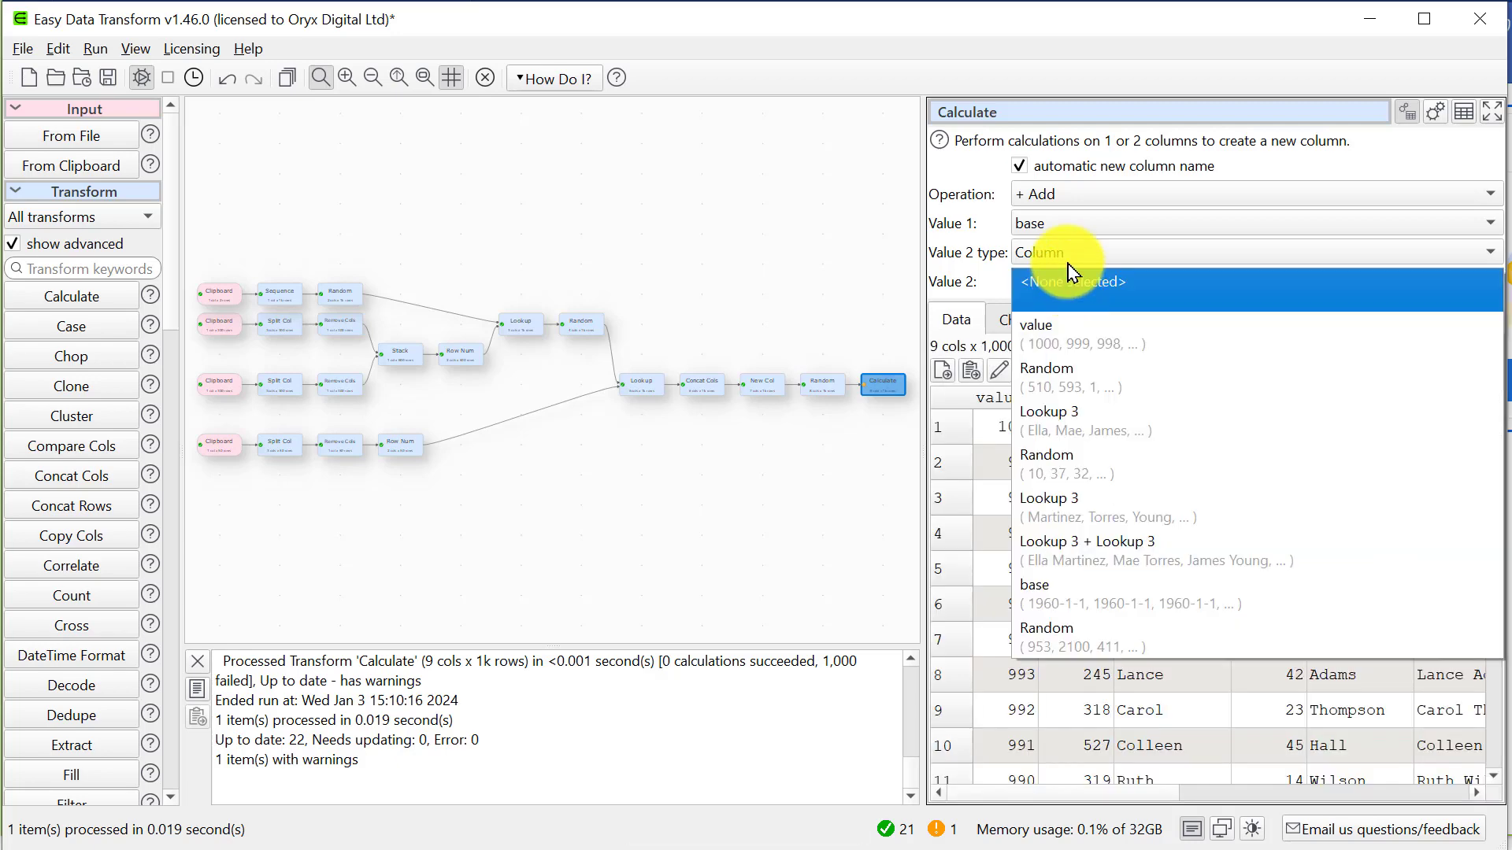
left_click(1059, 630)
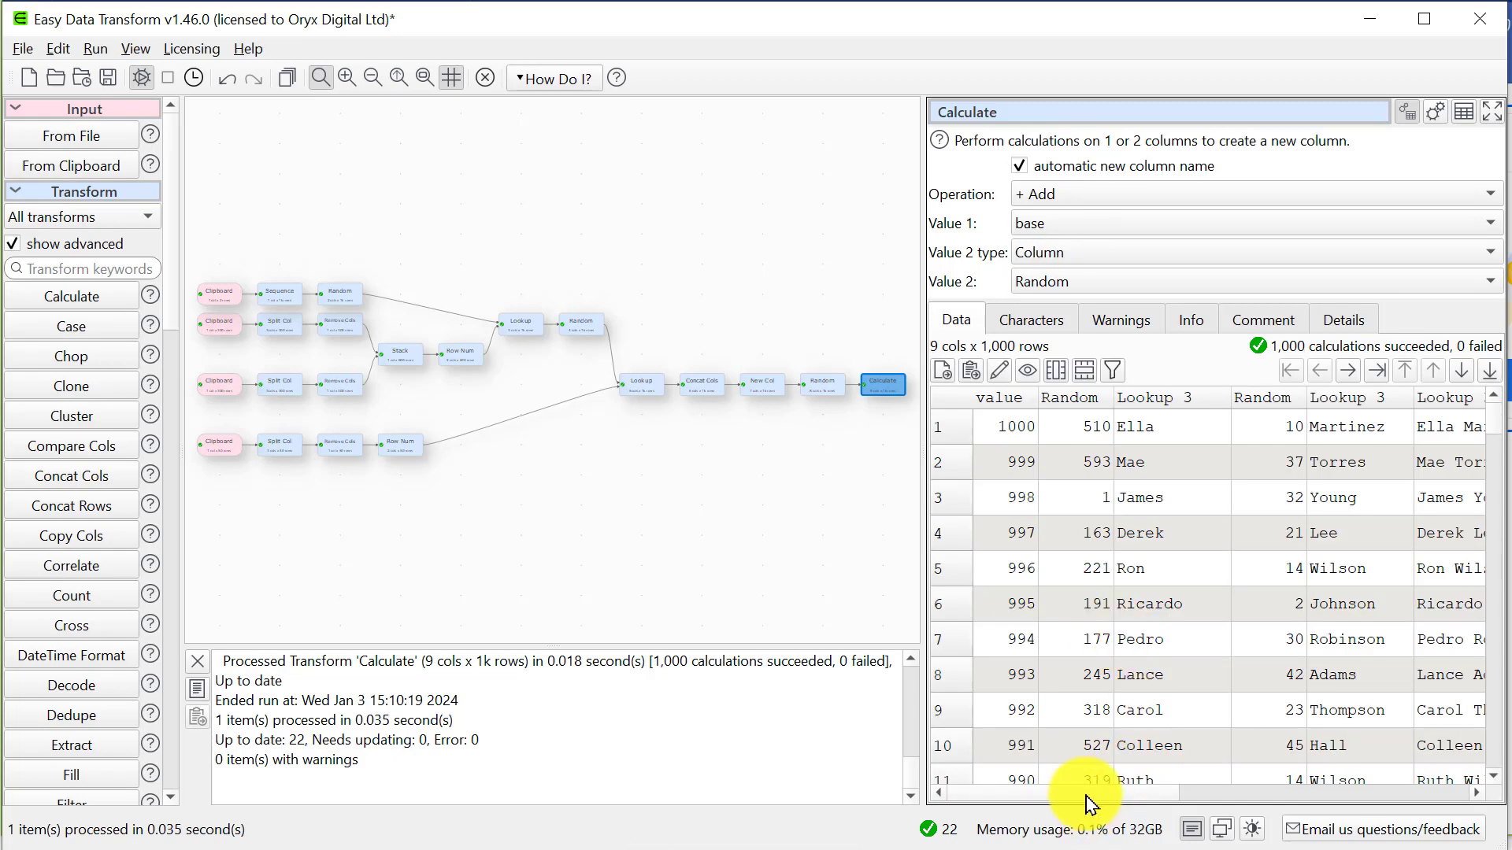
left_click_drag(1085, 794, 1465, 795)
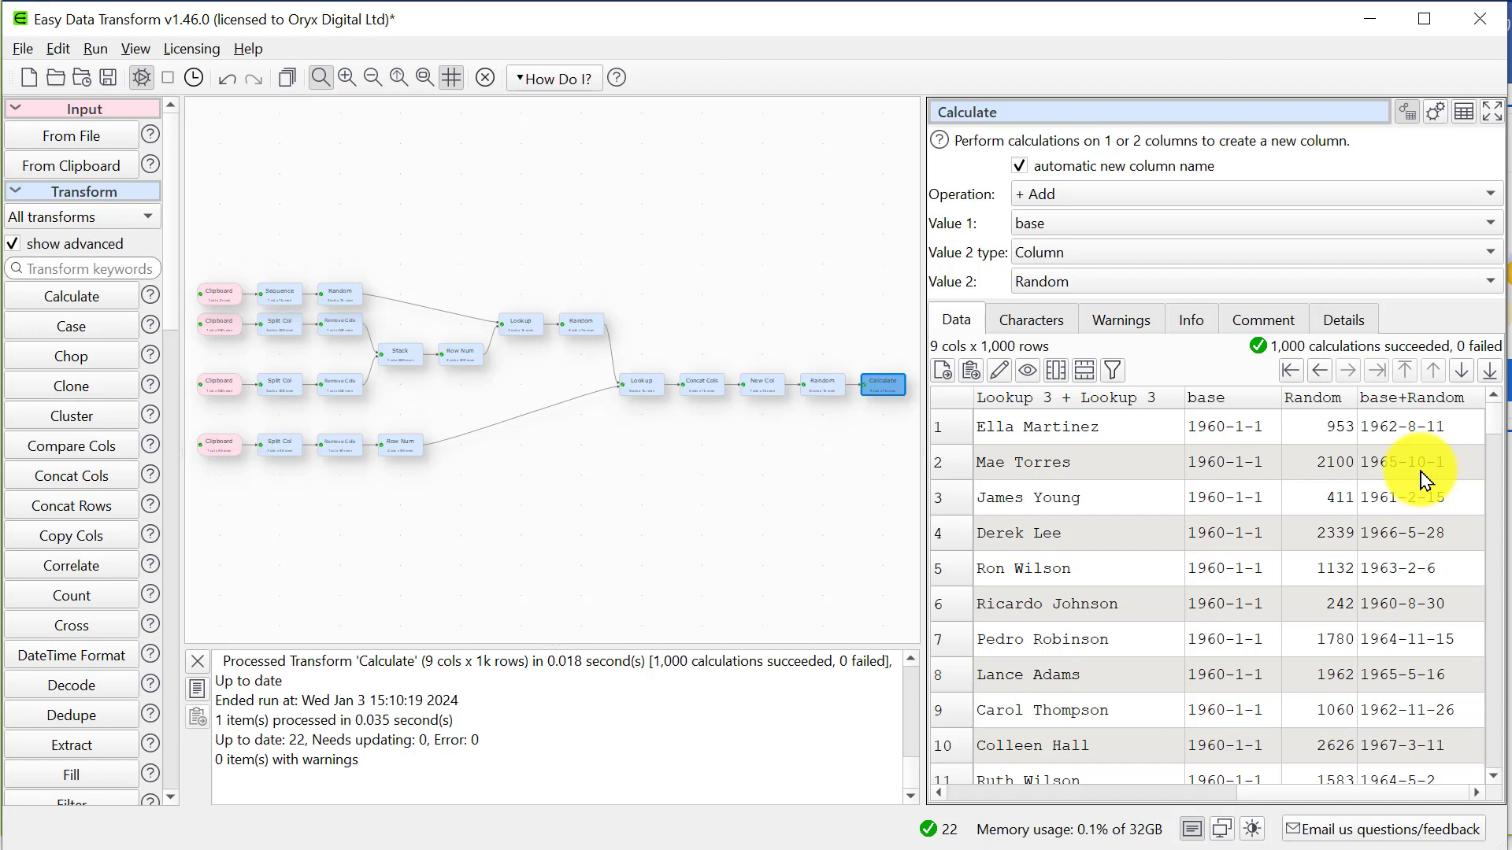
Step: Add a Remove Cols transform that drops the value column, all three Random columns and the base column
scroll(157, 760, "down", 8)
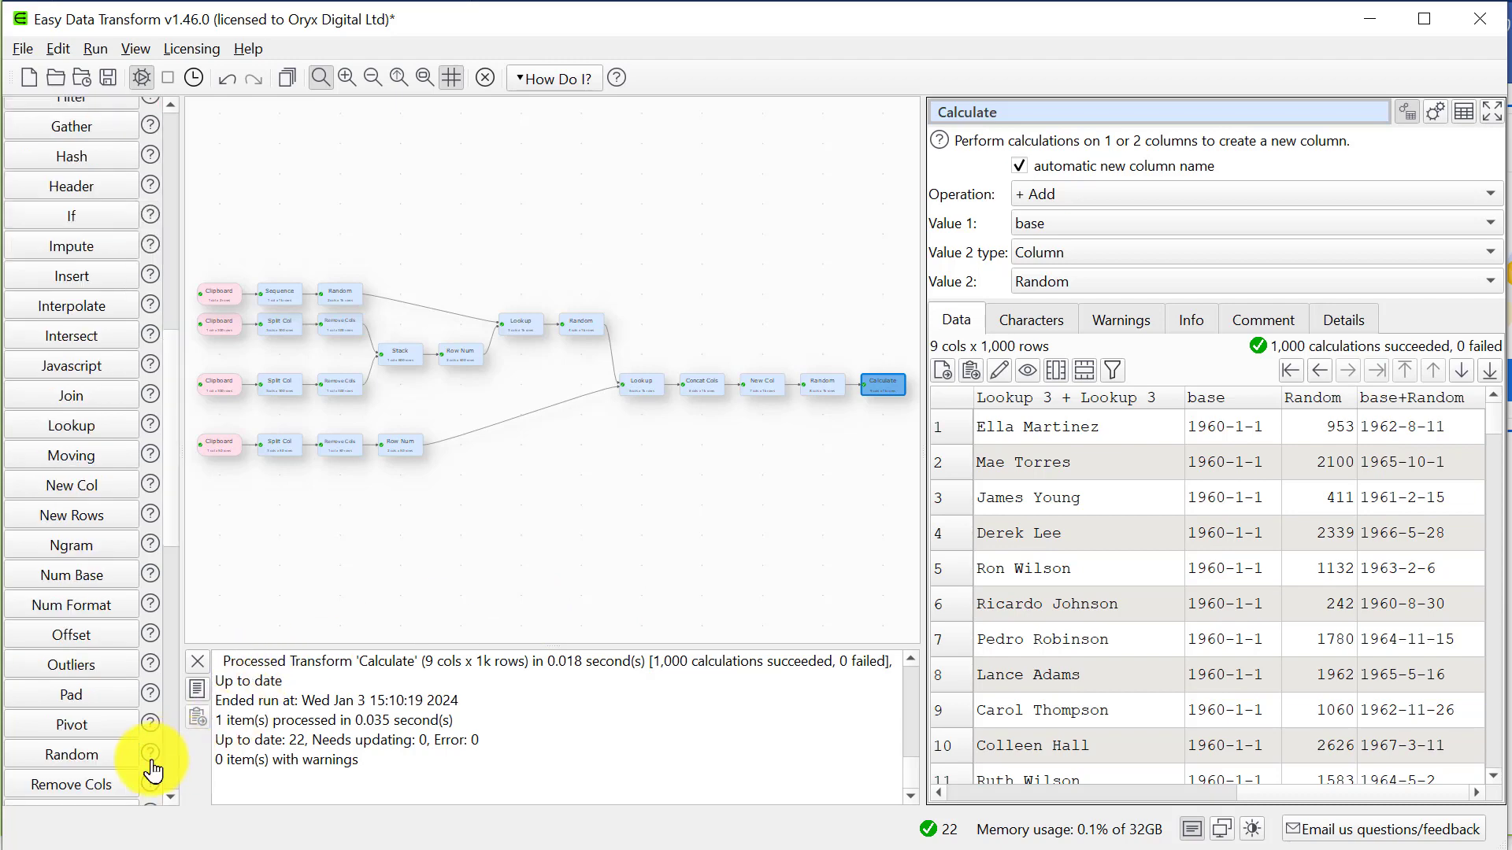
left_click(87, 784)
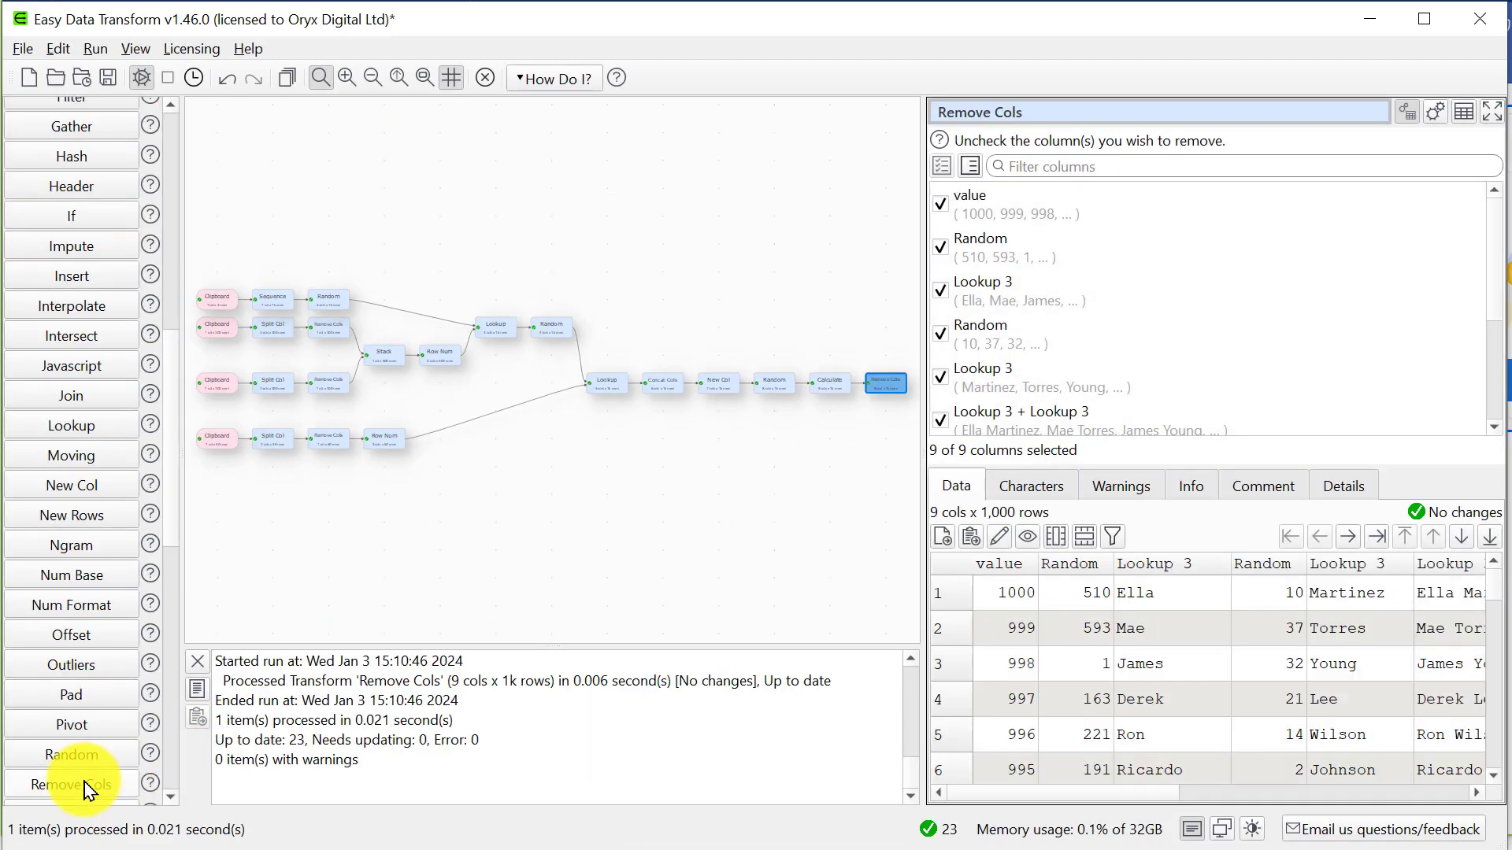
left_click(937, 203)
left_click(938, 245)
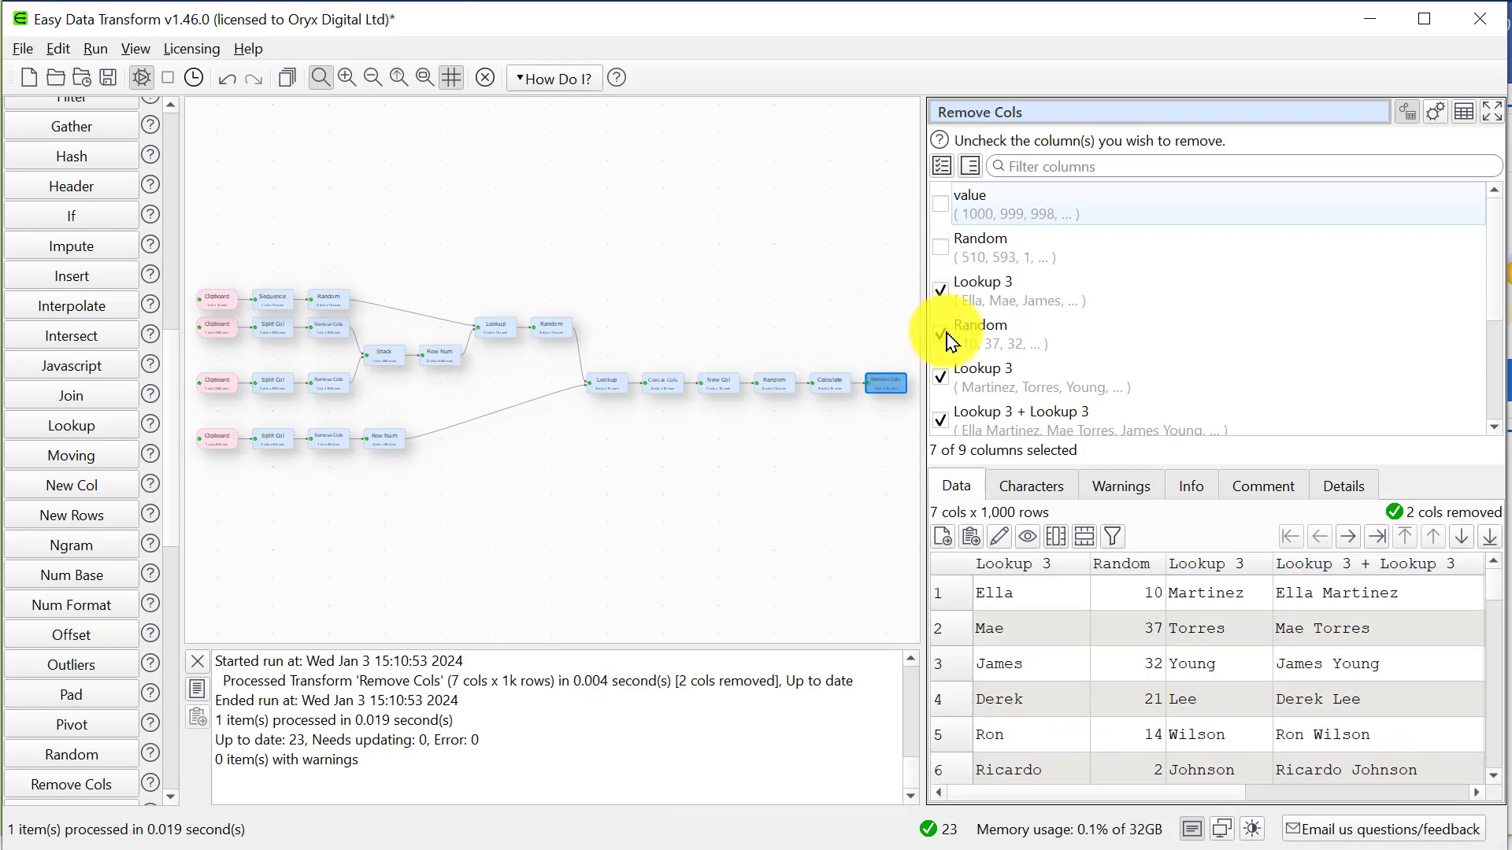
left_click(938, 334)
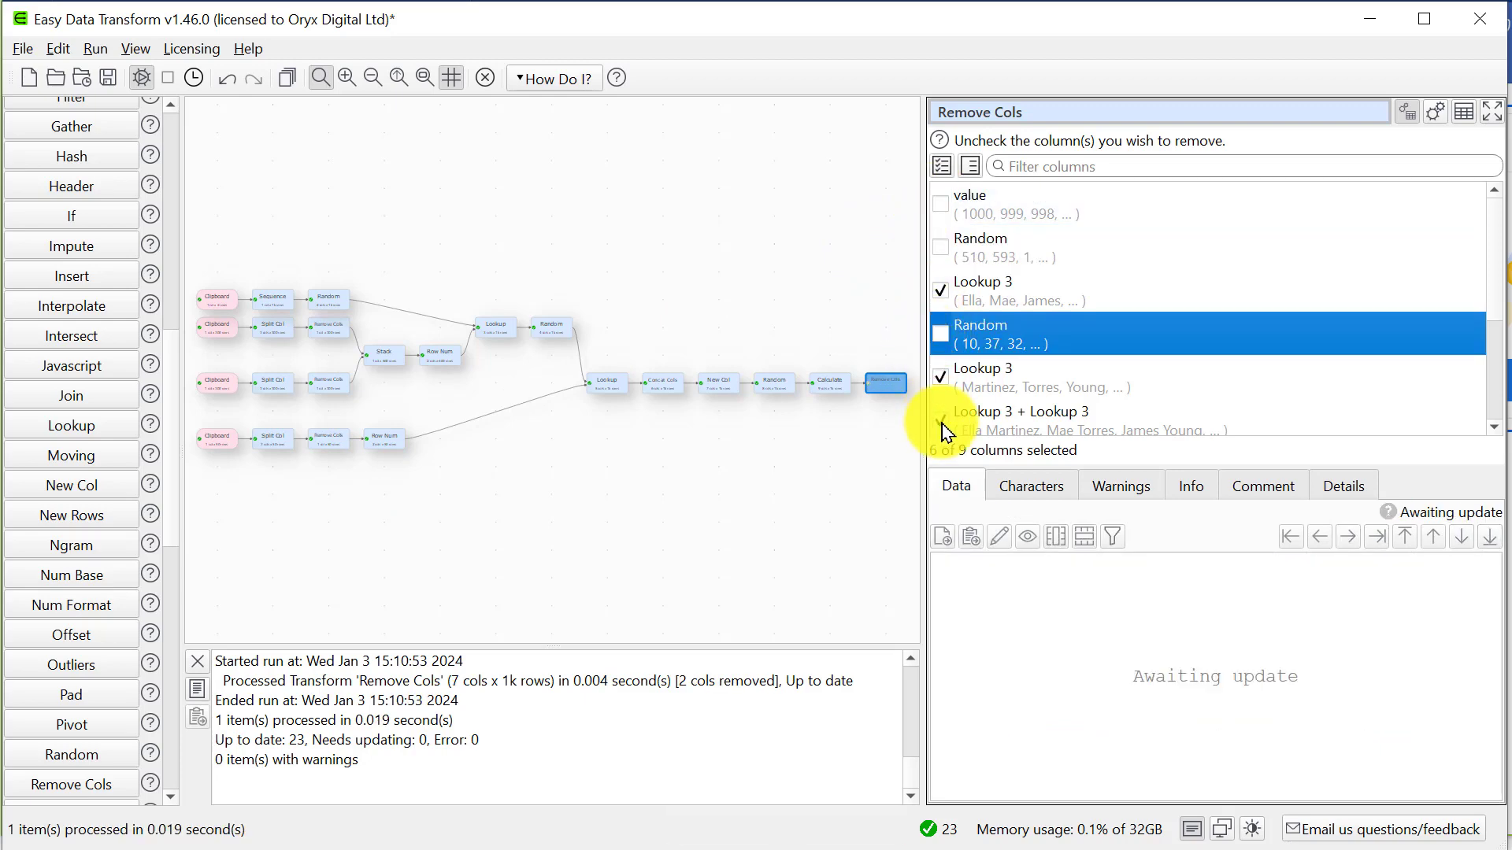
scroll(949, 417, "down", 2)
left_click(944, 337)
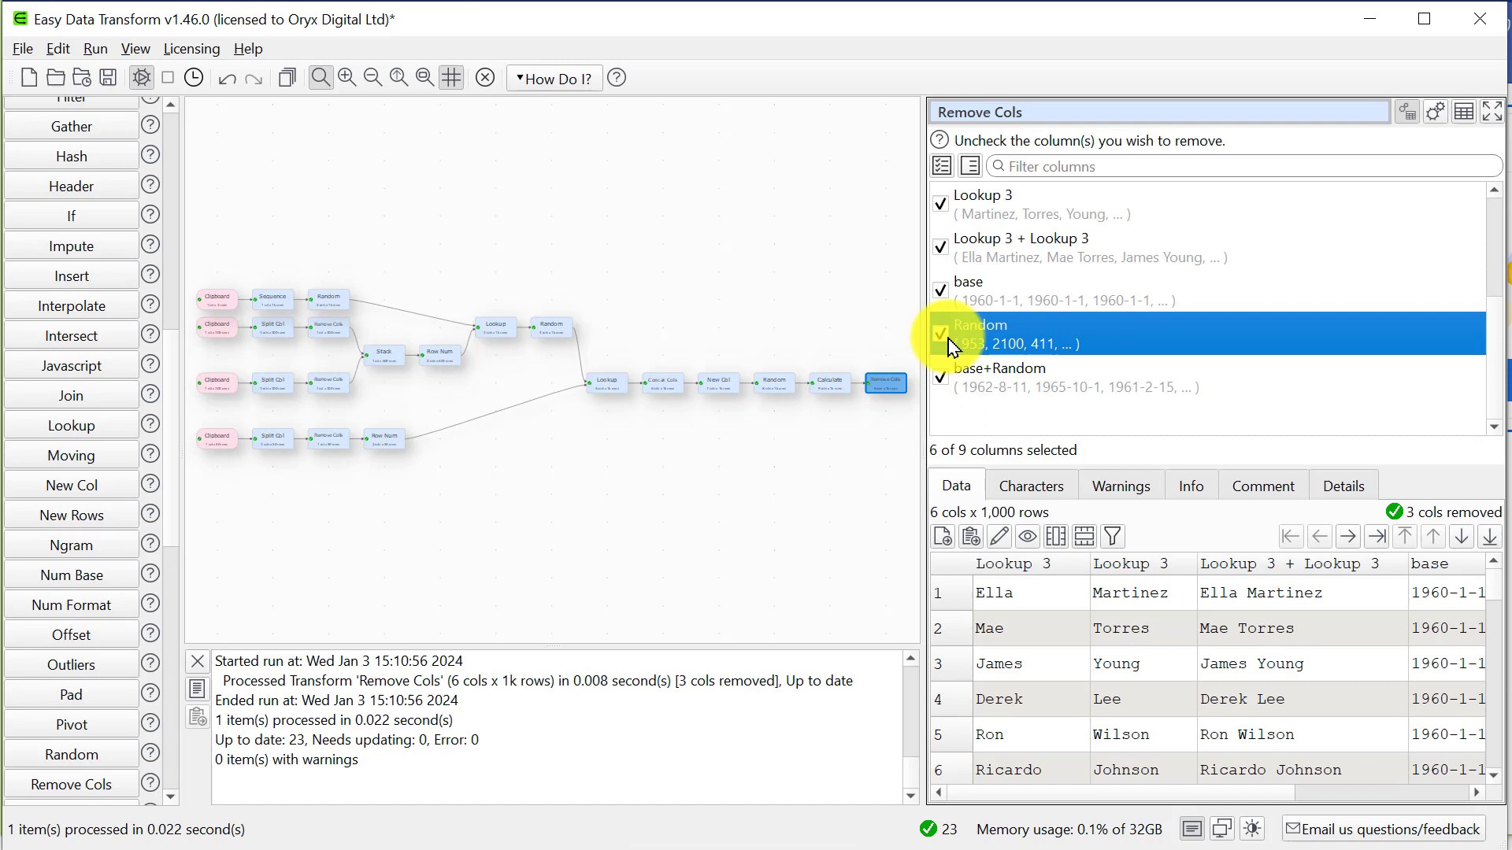
left_click(943, 298)
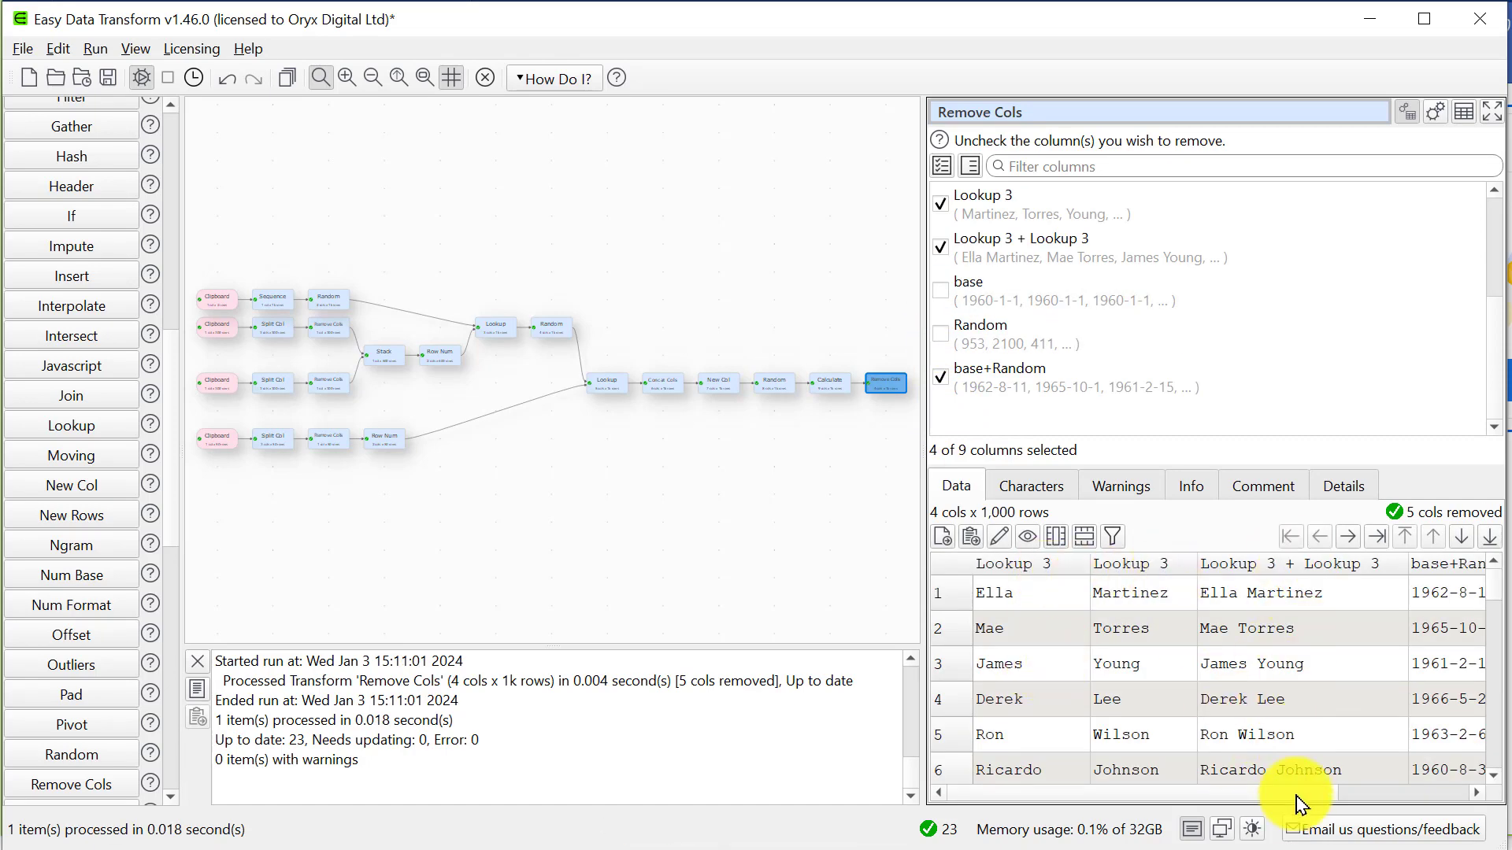
left_click_drag(1292, 794, 1502, 796)
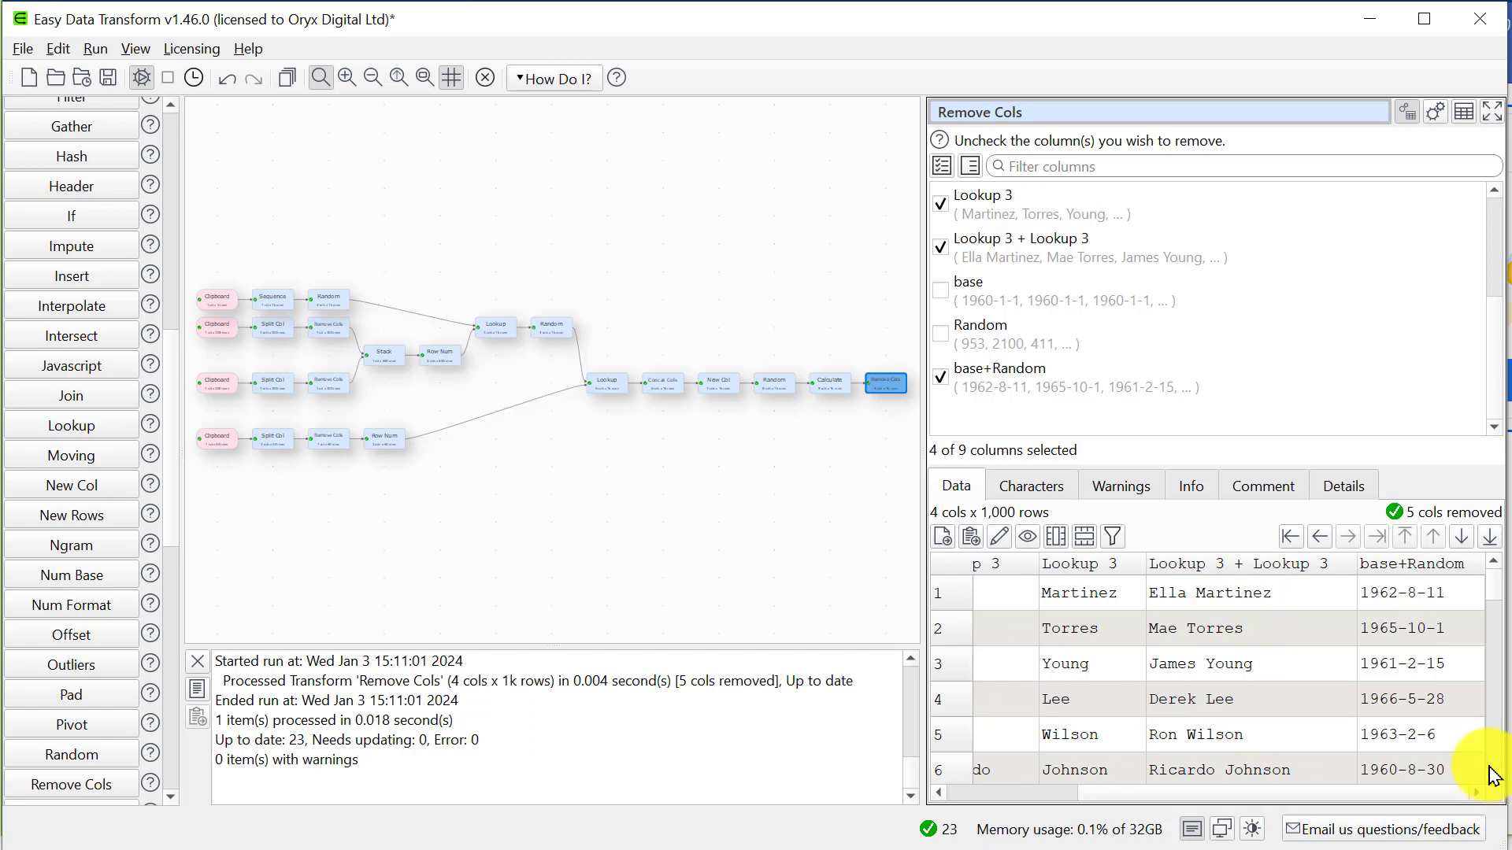
Step: Add a Rename Cols transform that names the four remaining columns First, Last, Full and DOB
left_click(169, 760)
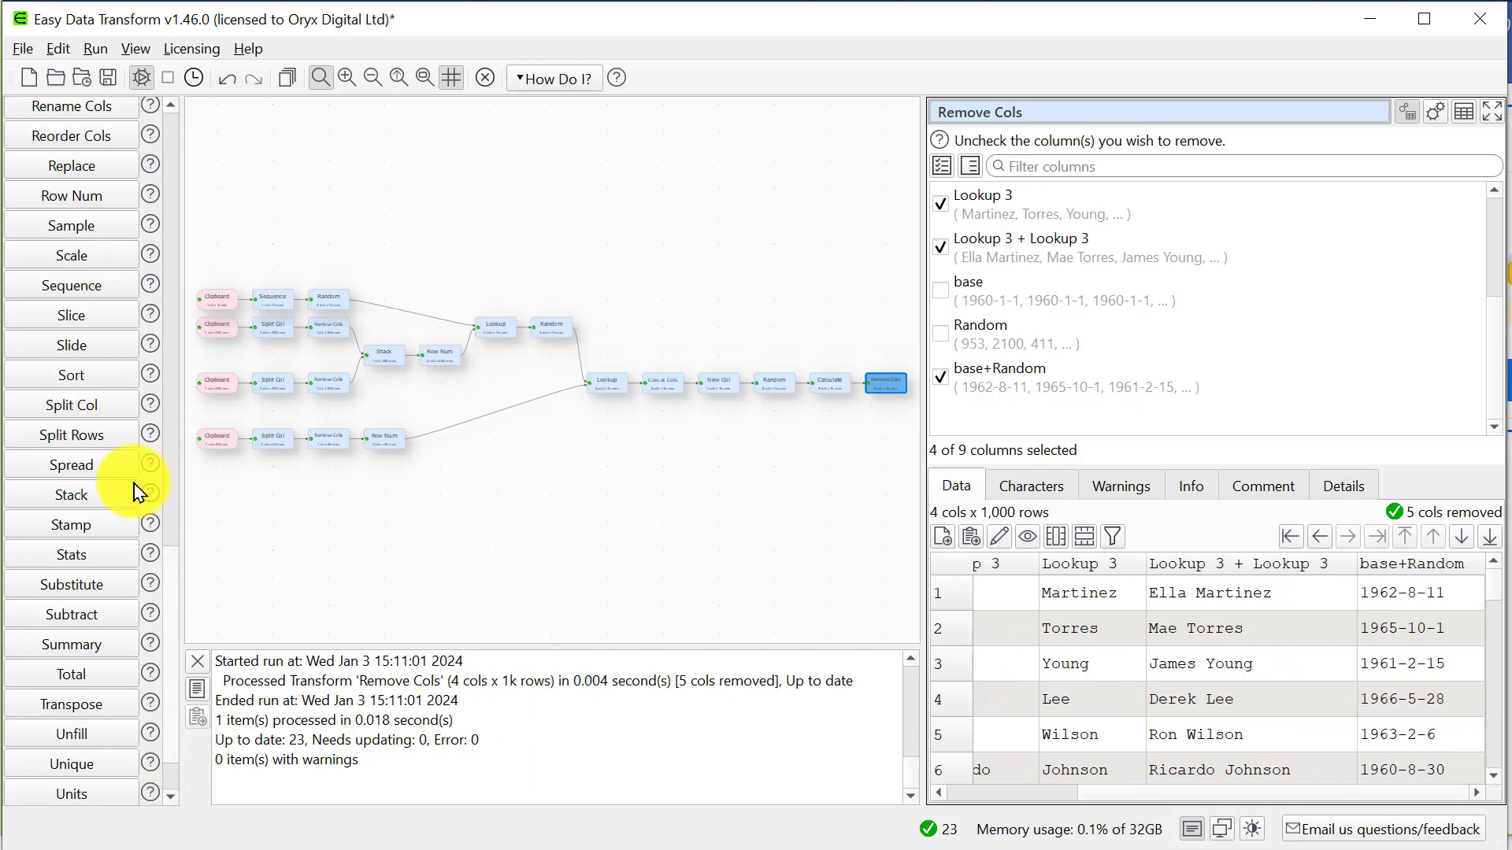
left_click(83, 108)
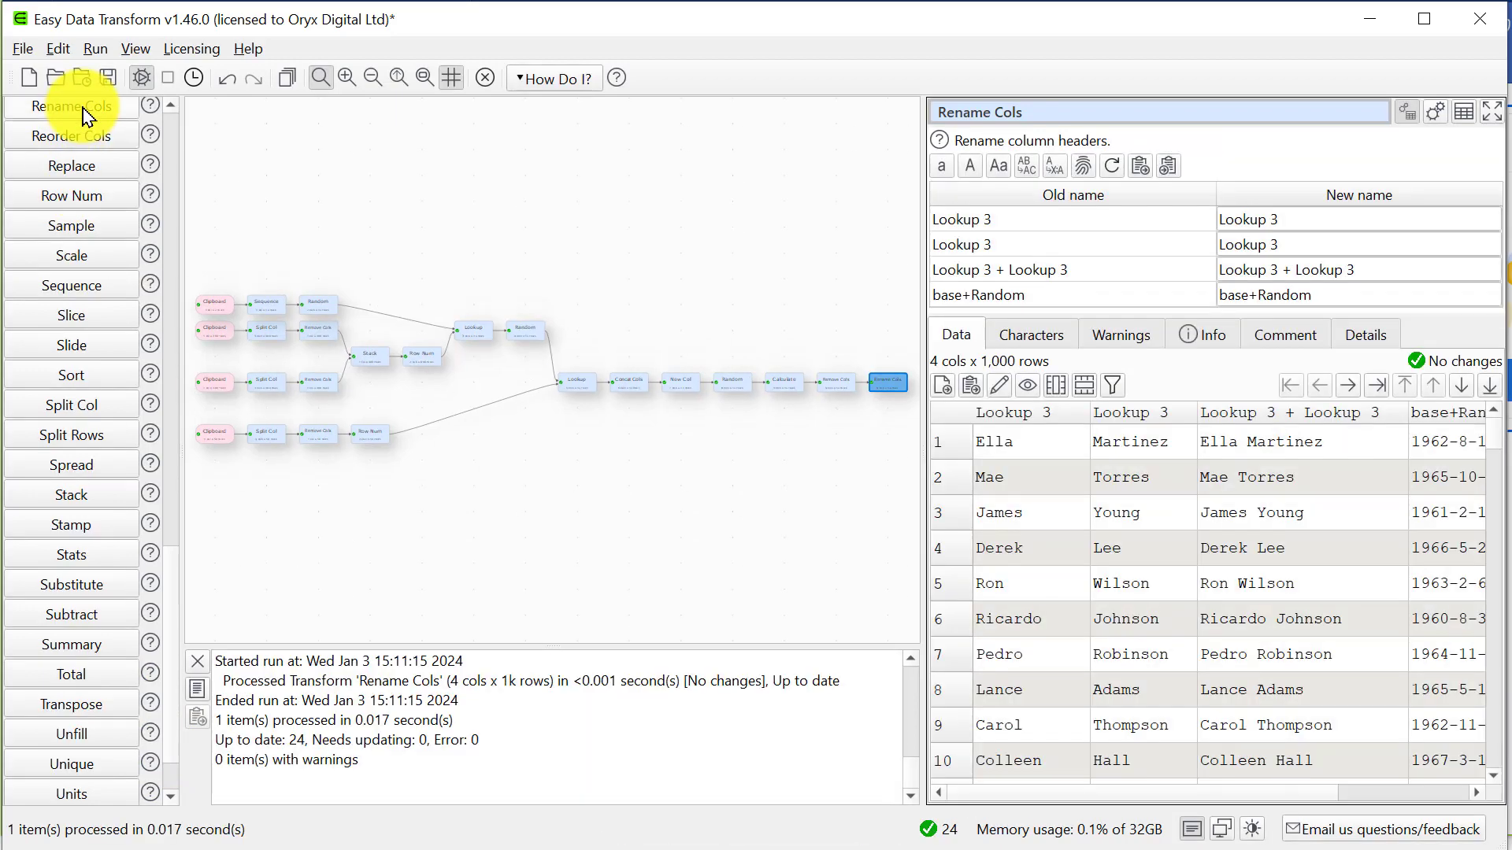
double_click(1343, 221)
type("First")
key("Tab")
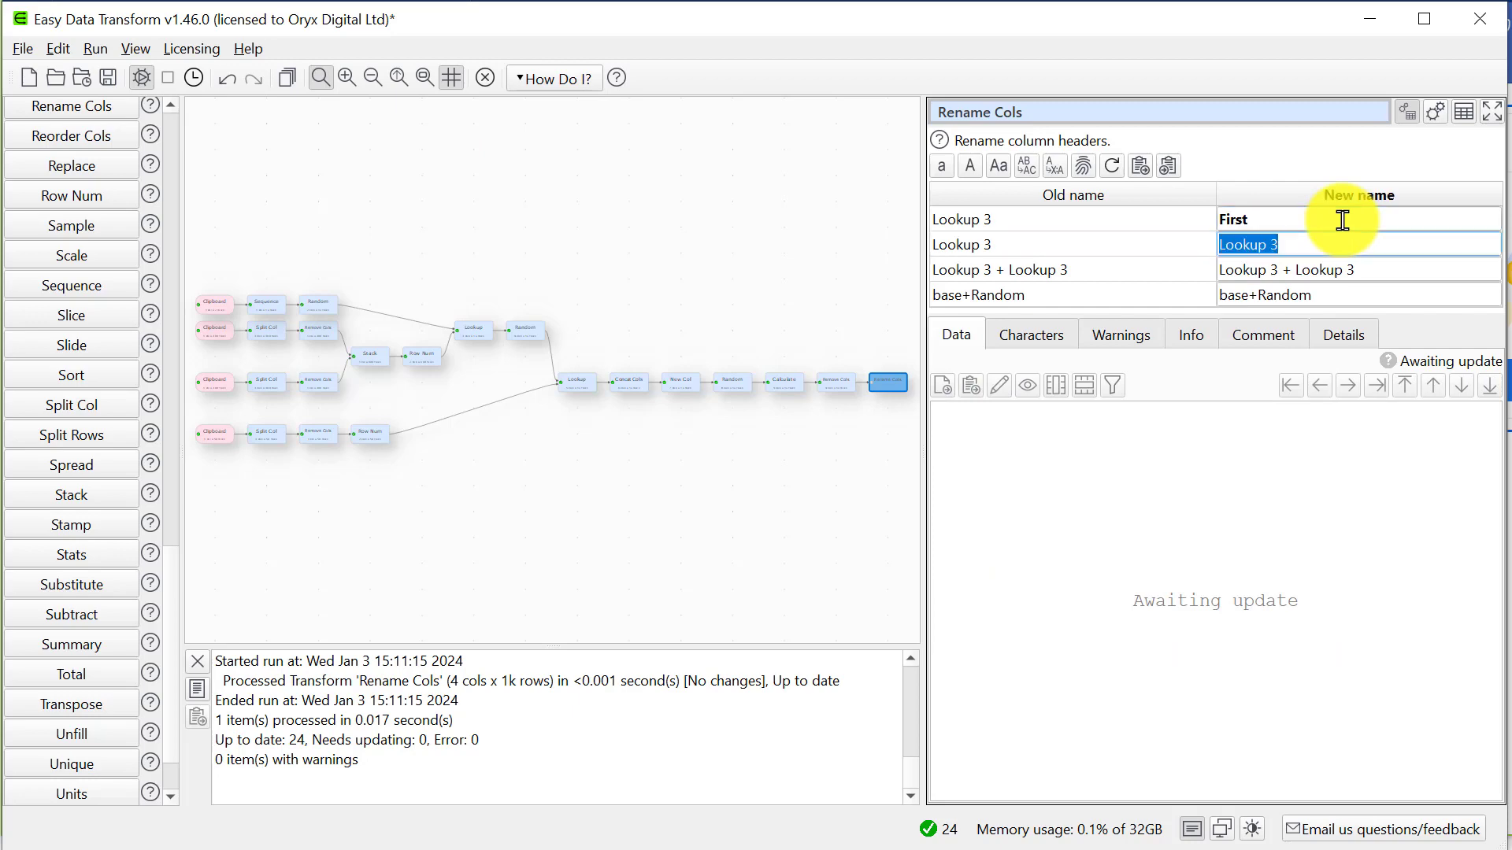
type("Last")
key("Tab")
type("Full")
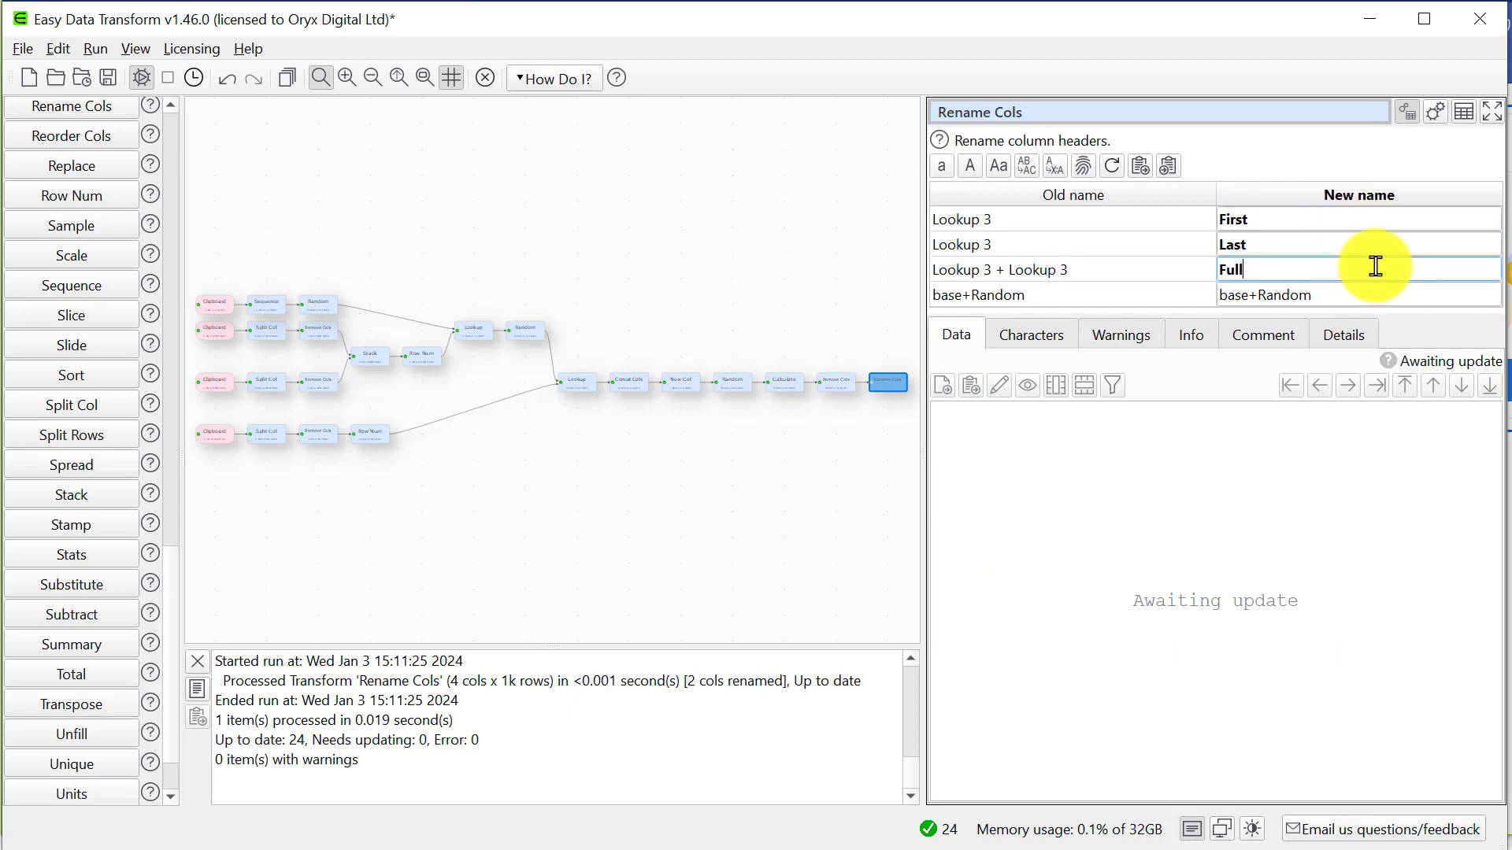
key("Tab")
type("DOB")
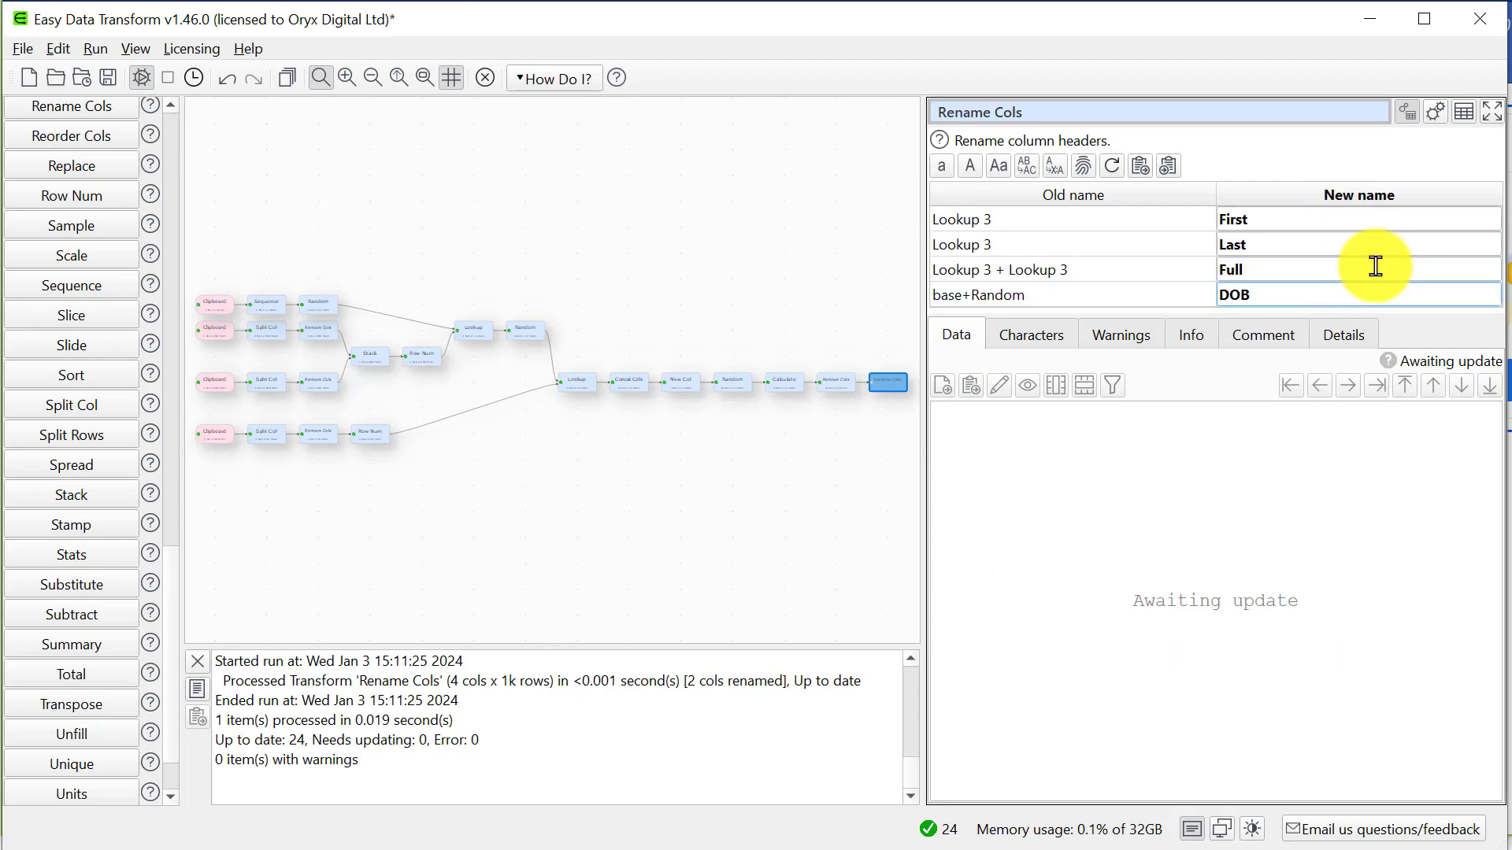
key("Return")
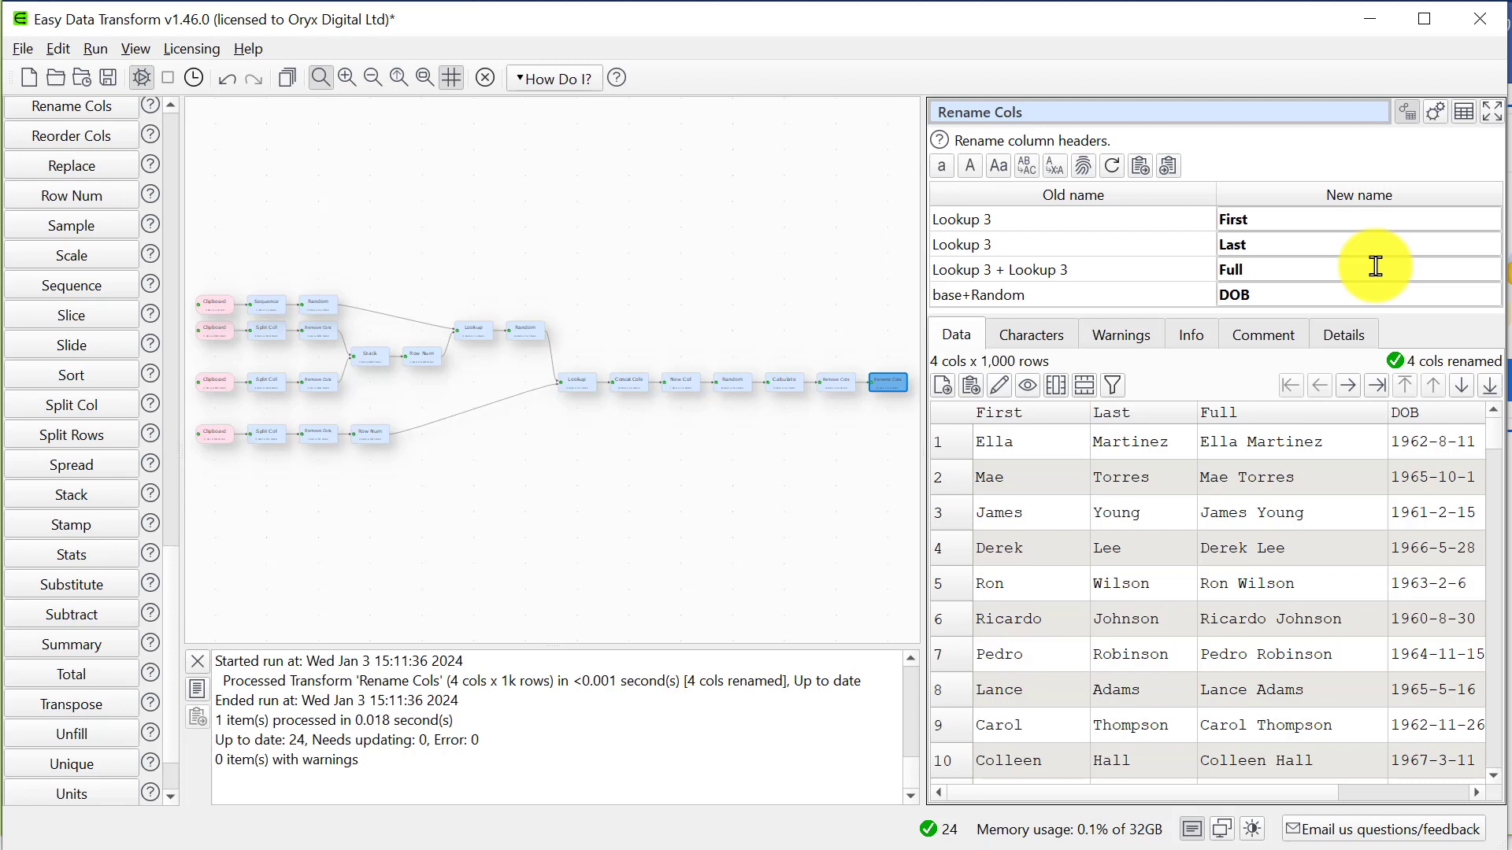
Step: Output the renamed data to an Excel XLSX file named output.xlsx in the test data folder
scroll(162, 787, "down", 3)
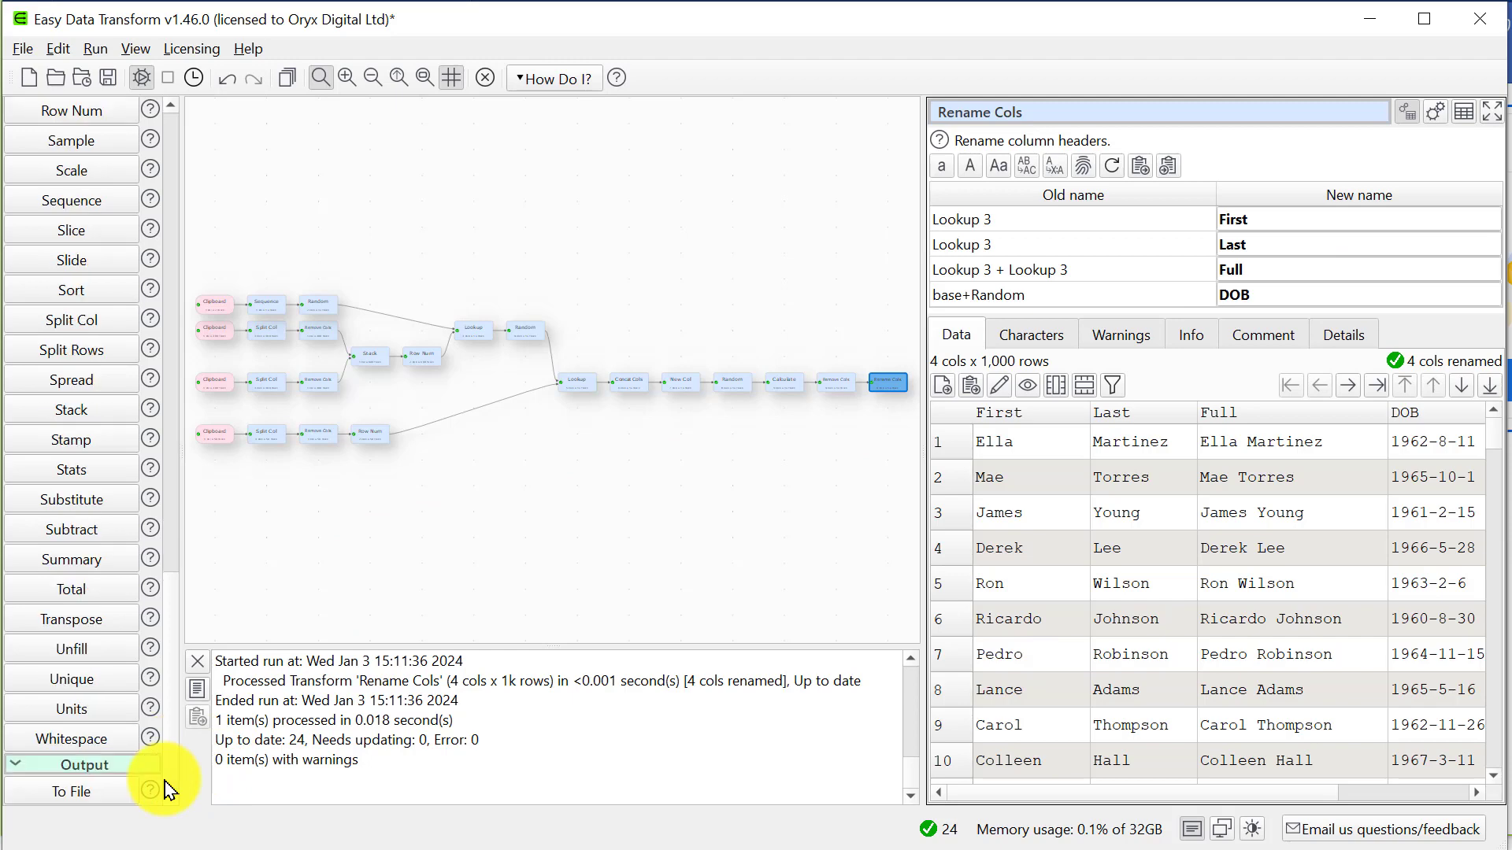
left_click(89, 794)
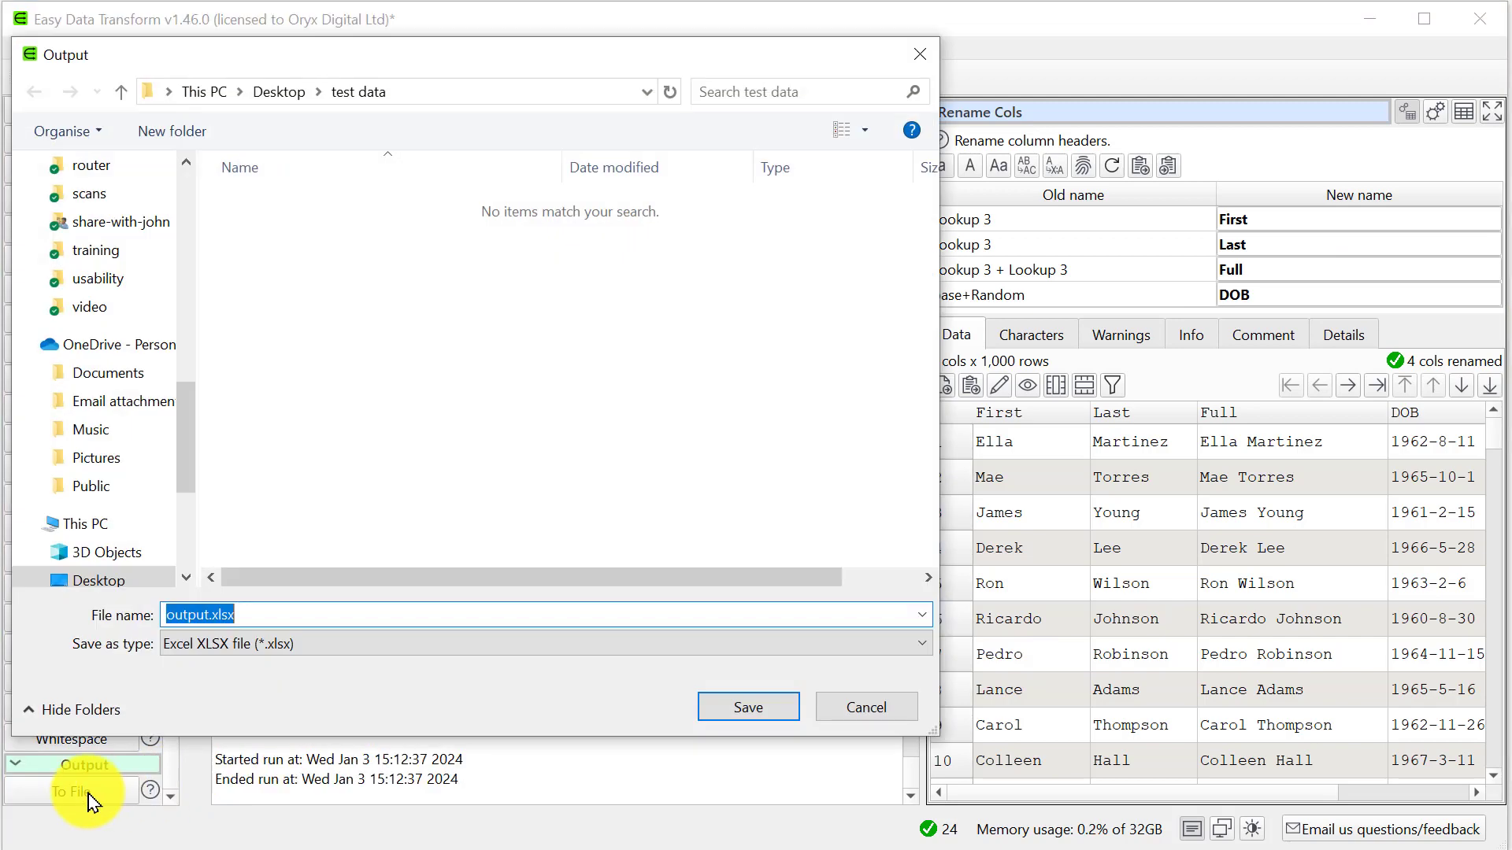
left_click(370, 648)
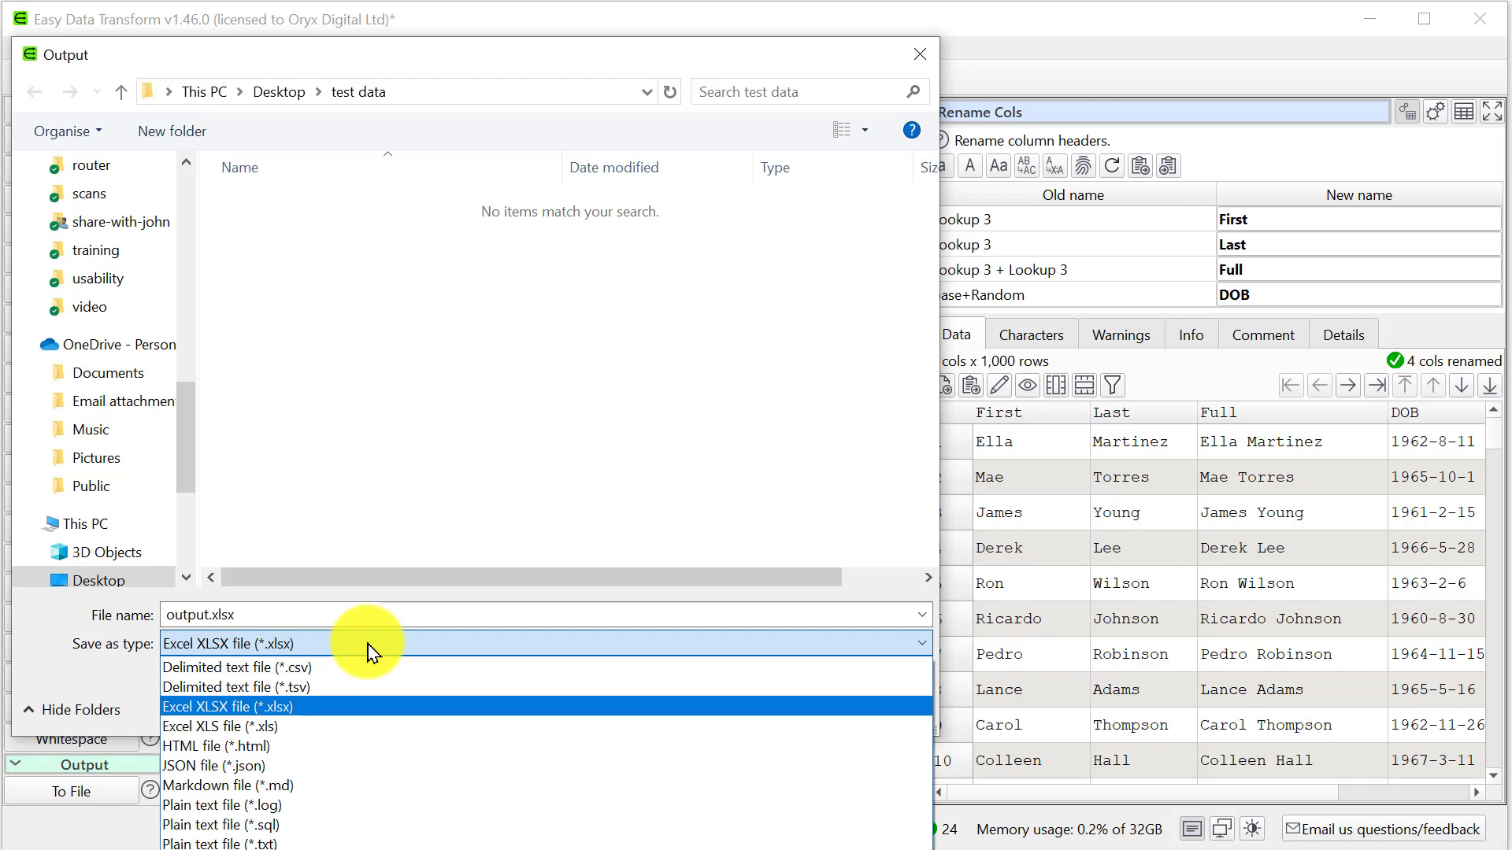
left_click(370, 652)
left_click(736, 702)
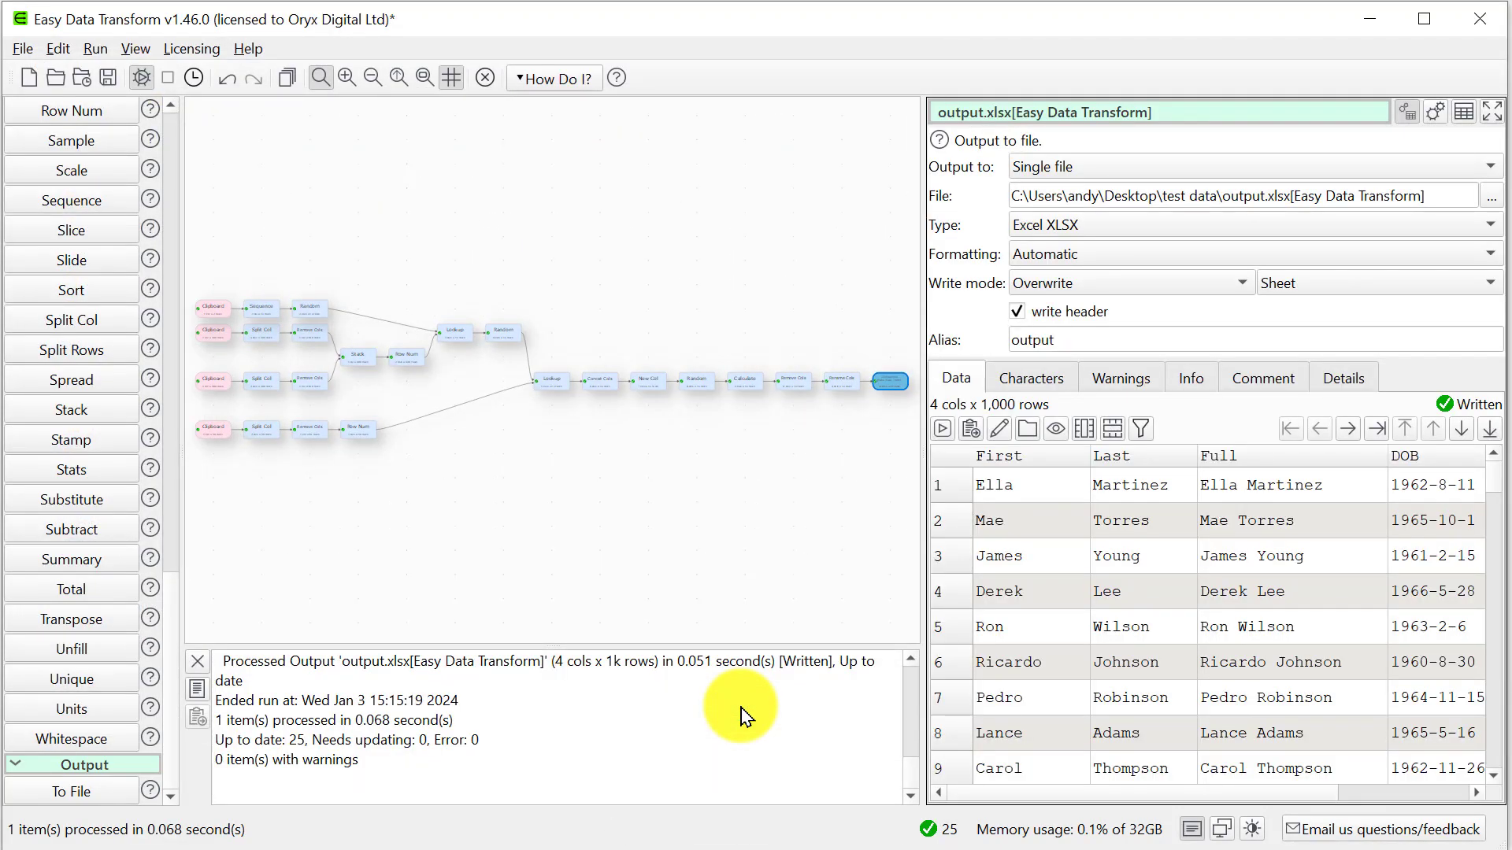
Step: Open output.xlsx in Excel and auto-fit the widths of the Full and Last columns
left_click(996, 431)
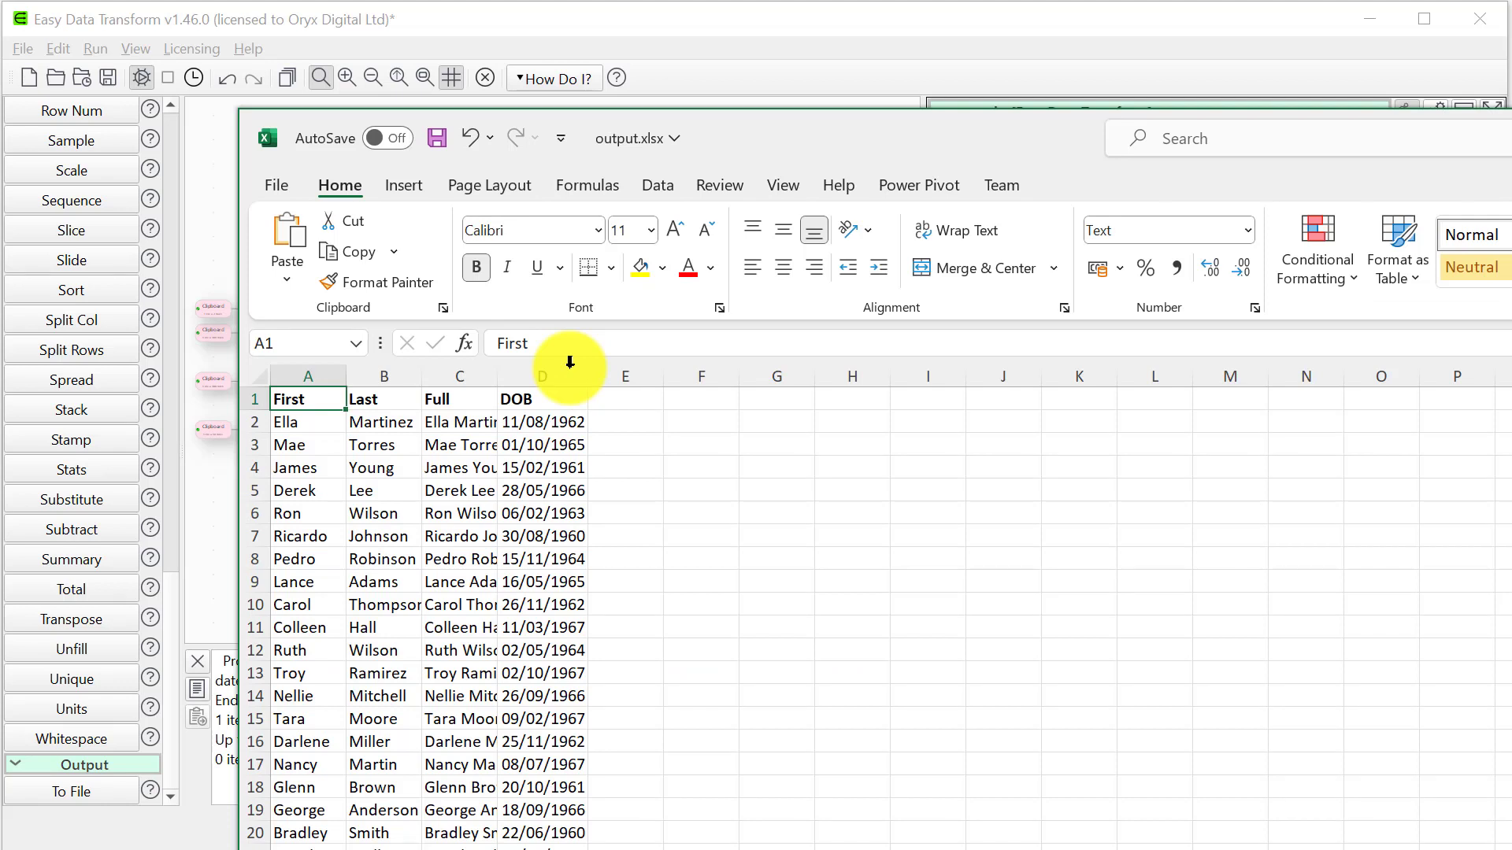
double_click(498, 369)
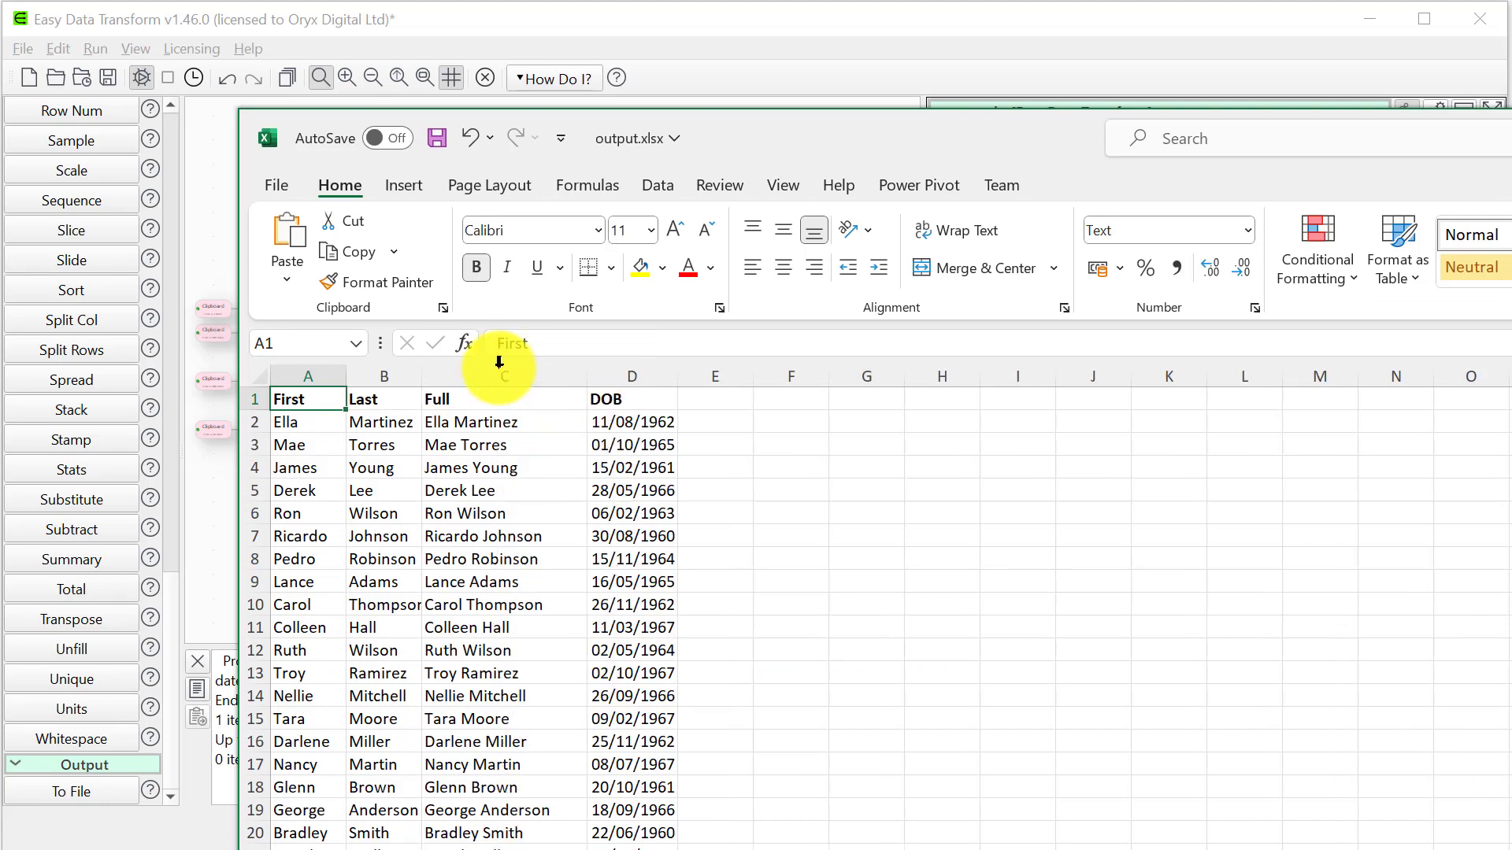
double_click(420, 380)
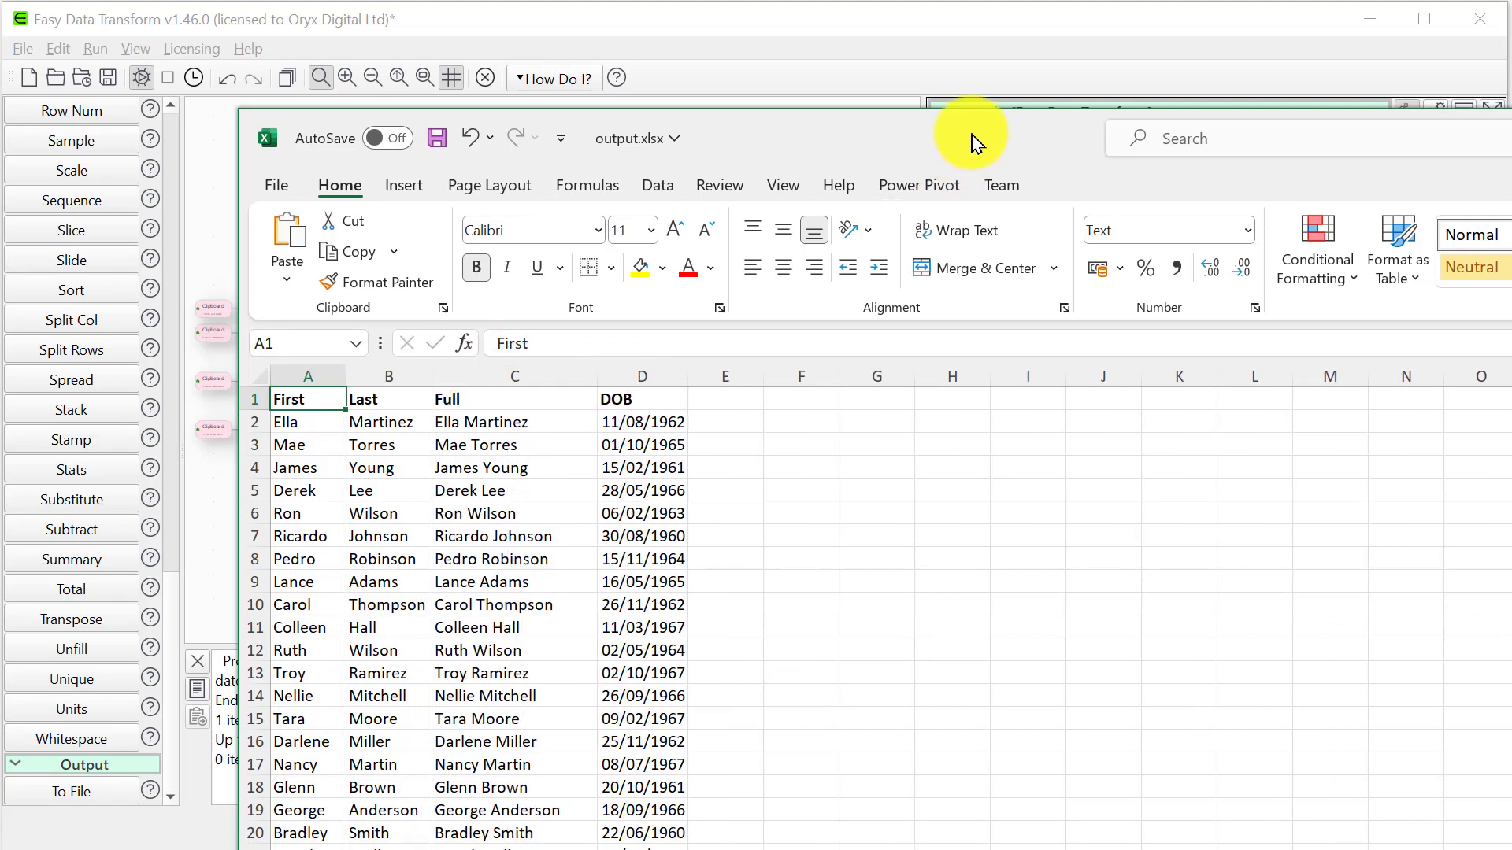